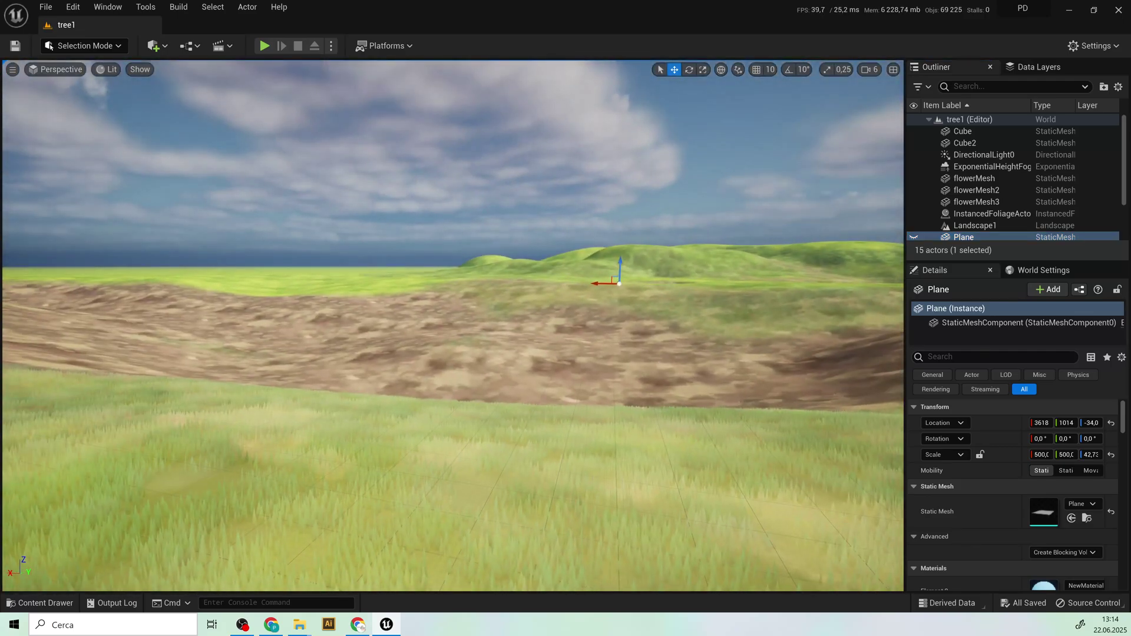
- Delete the instanced foliage actor that holds the flowers on the grassy hill
right_drag(594, 354, 516, 351)
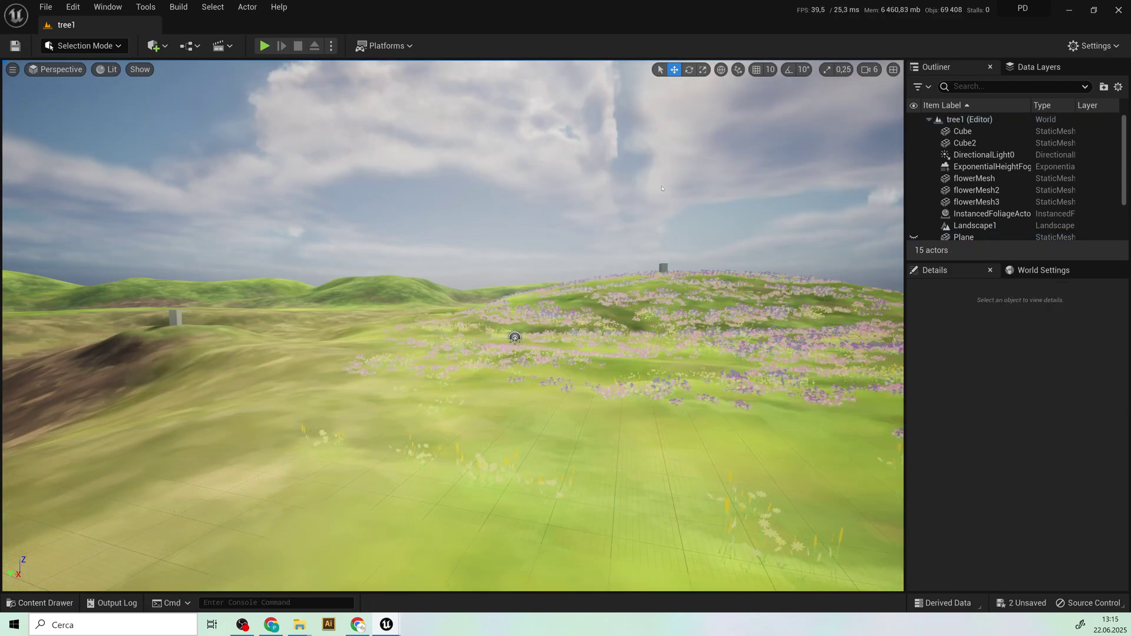
right_drag(453, 326, 592, 248)
click(574, 278)
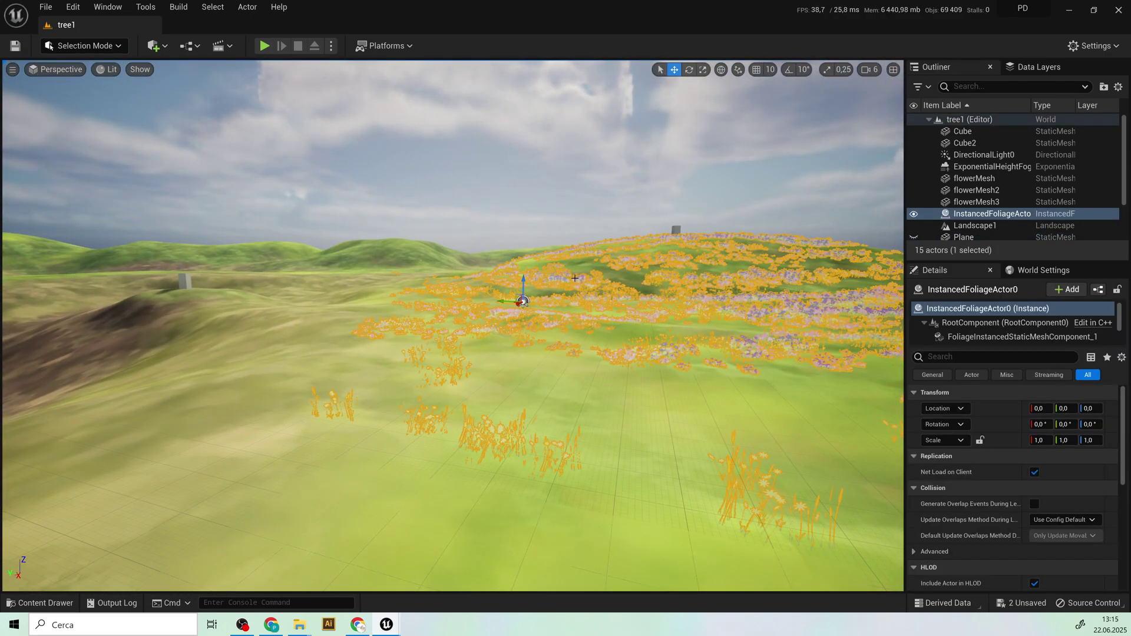
key(Delete)
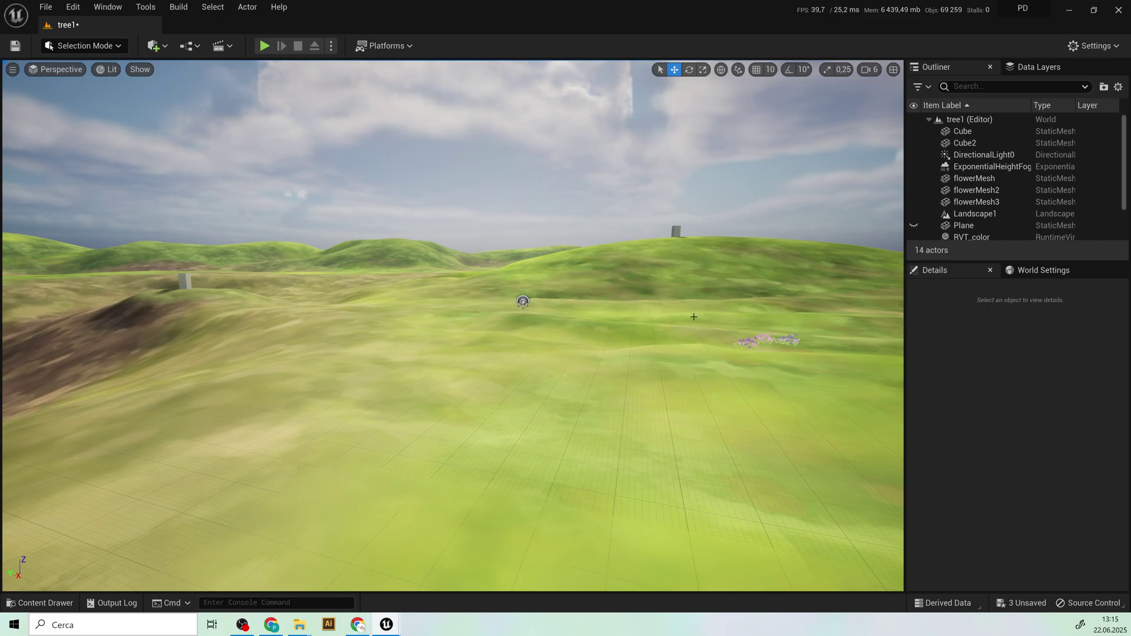
right_drag(523, 302, 141, 265)
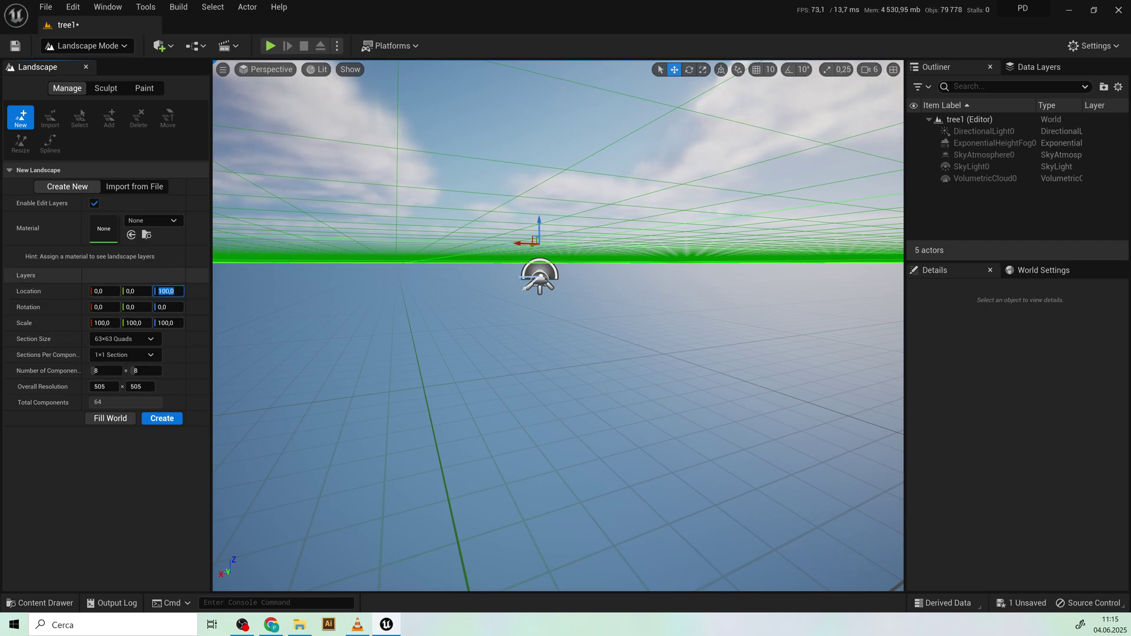
- Set the new landscape's Z location to 0
text(0)
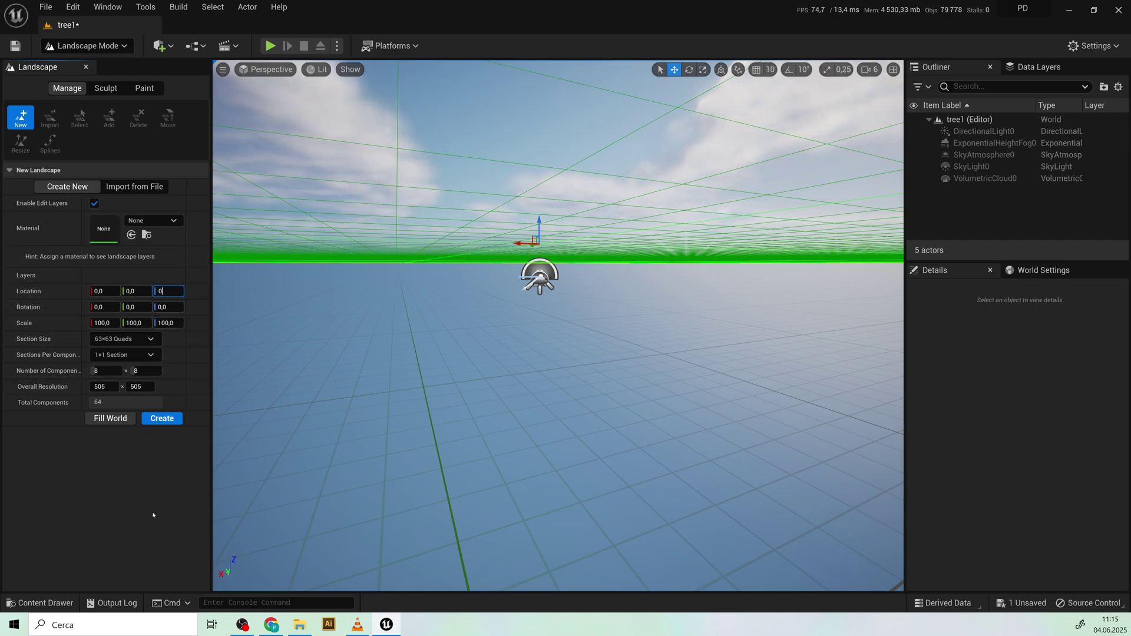
key(Return)
middle_drag(557, 353, 554, 241)
right_drag(553, 242, 648, 253)
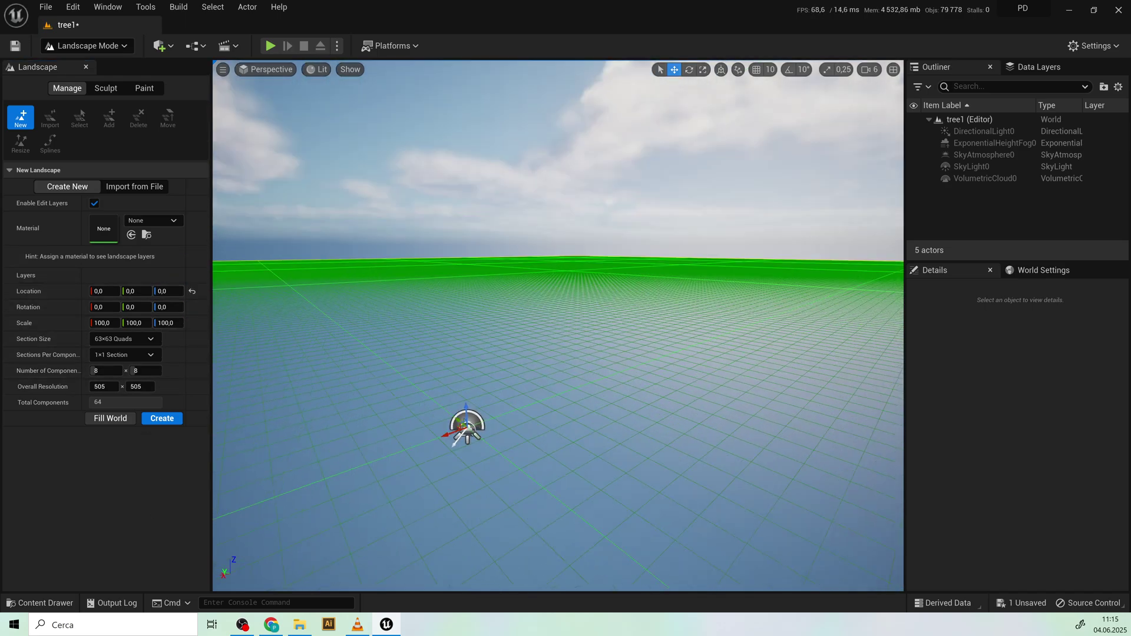
right_drag(618, 383, 618, 501)
mouse_move(619, 384)
middle_down()
mouse_move(619, 459)
mouse_move(619, 306)
mouse_move(618, 383)
middle_up()
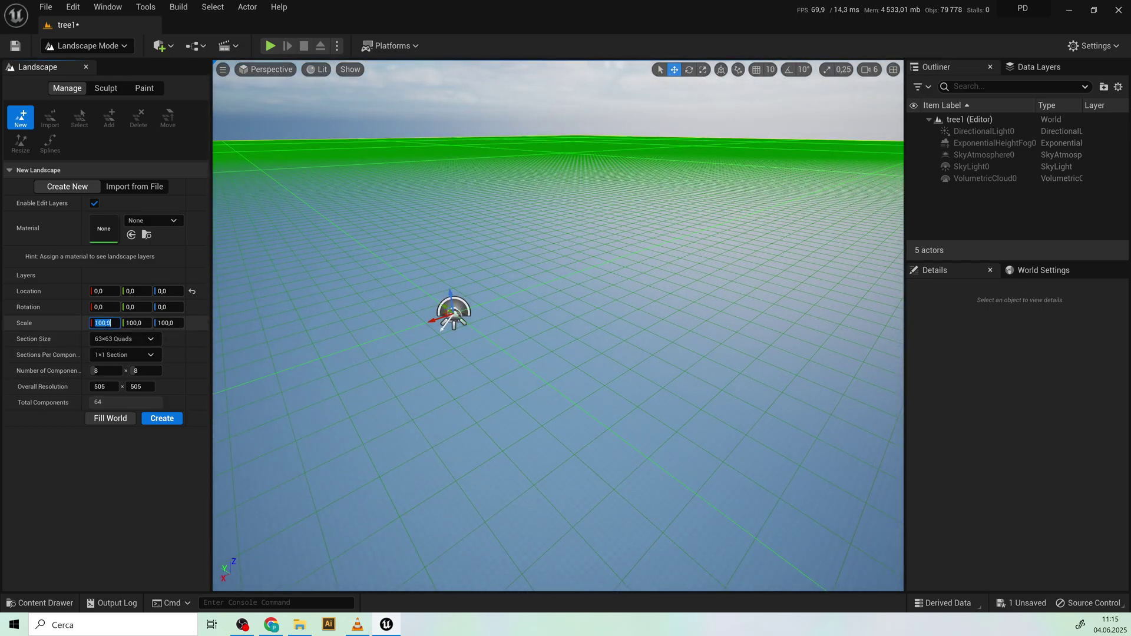
- Set the new landscape's X and Y scale to 800 and create the landscape
click(125, 323)
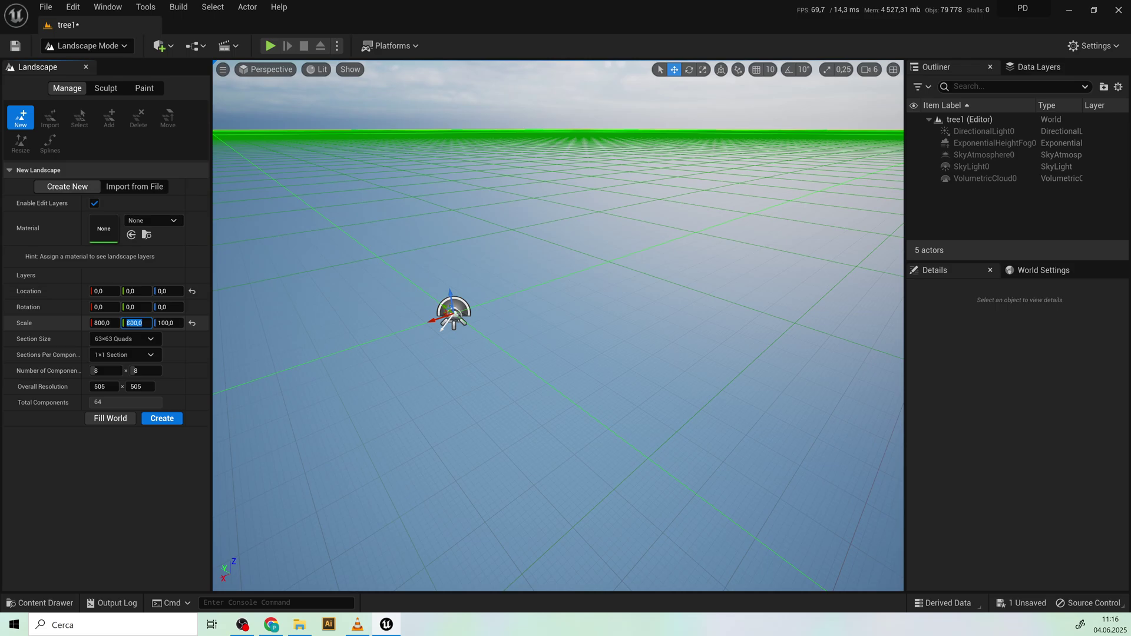
right_drag(422, 269, 421, 254)
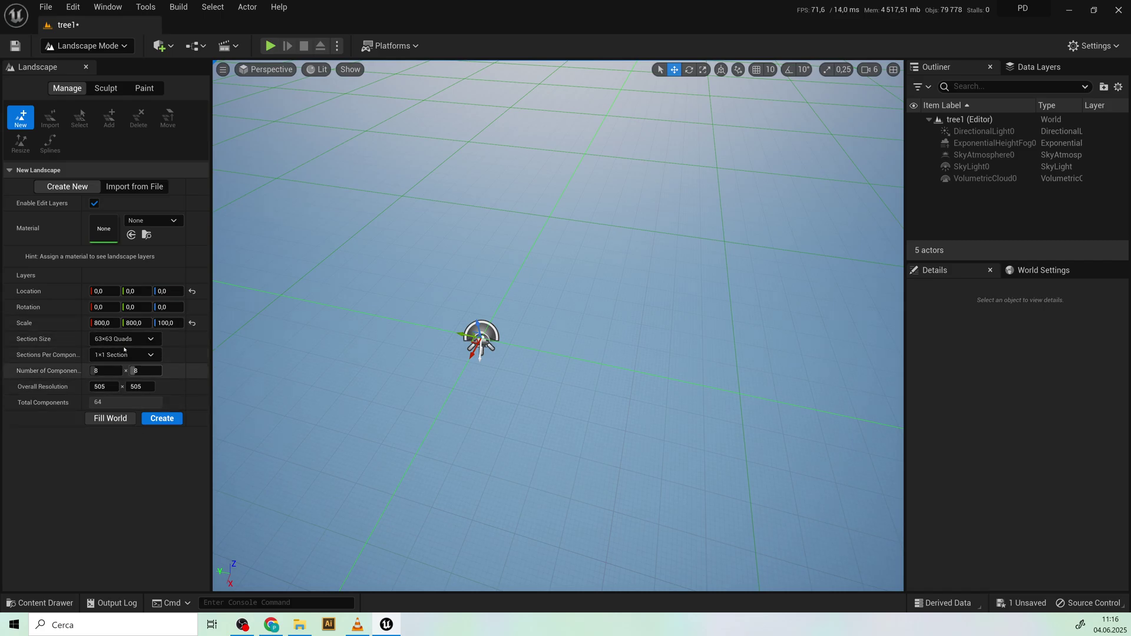
click(162, 418)
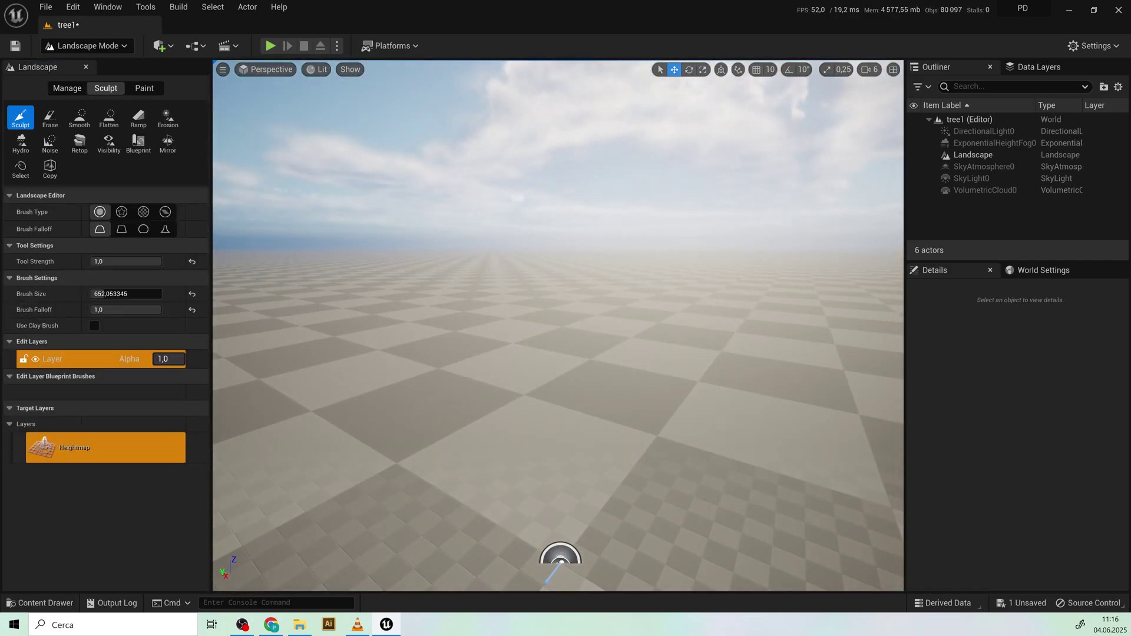
- Enlarge the Sculpt brush size to about 1314
mouse_move(611, 383)
middle_down()
mouse_move(611, 423)
mouse_move(611, 329)
middle_up()
right_drag(614, 354, 613, 389)
middle_drag(602, 389, 602, 448)
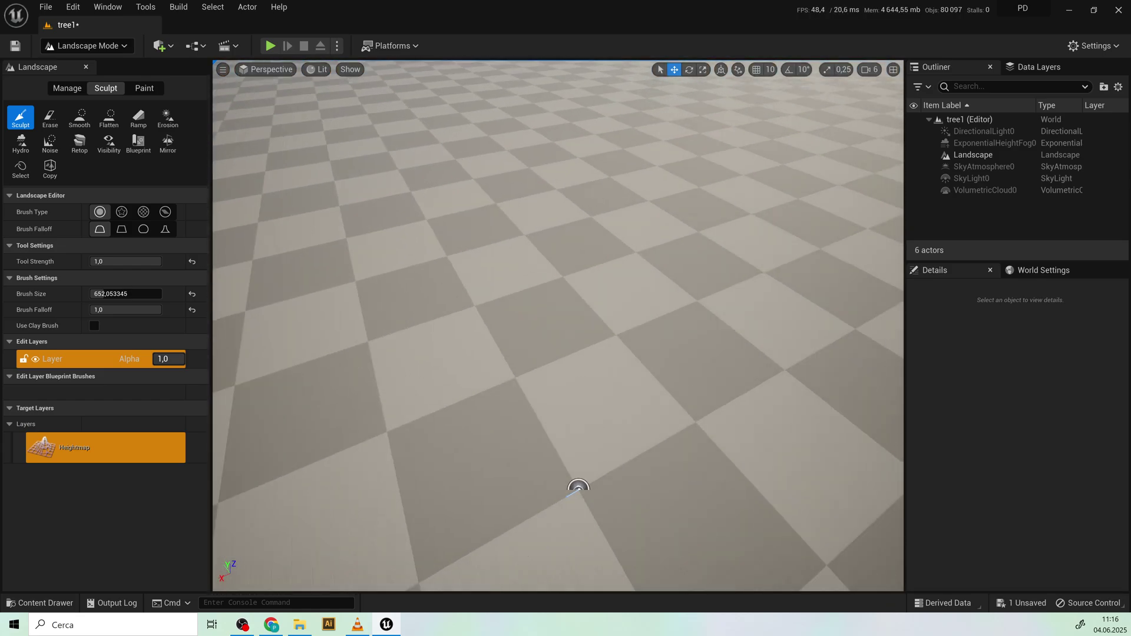
right_drag(600, 380, 601, 313)
middle_drag(600, 381, 600, 407)
scroll(601, 380, down, 1)
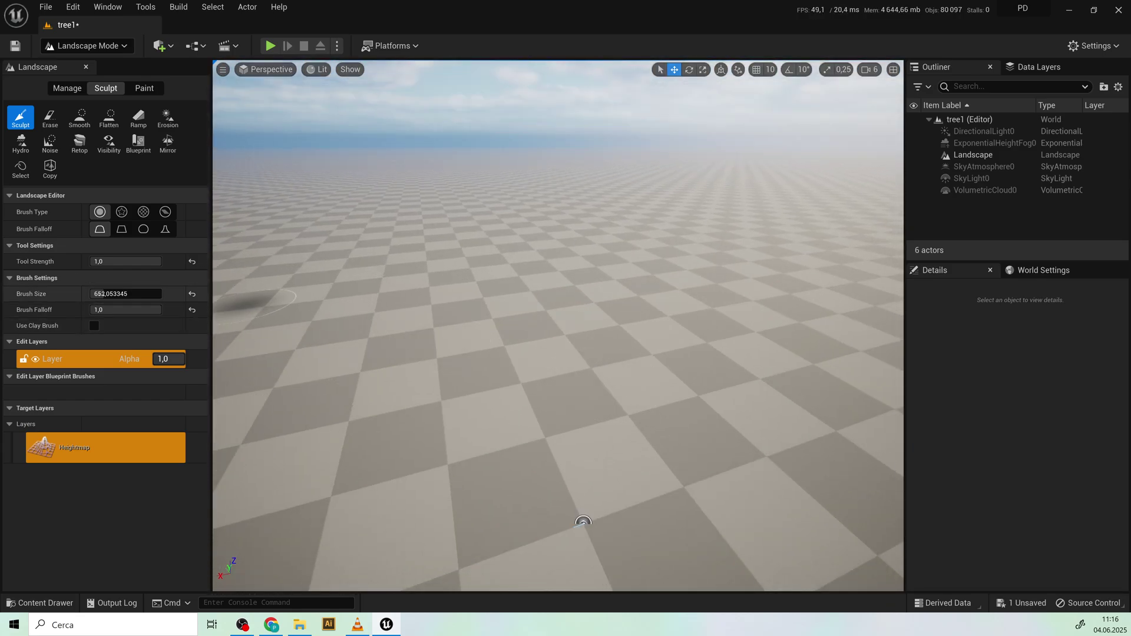
drag(111, 294, 118, 293)
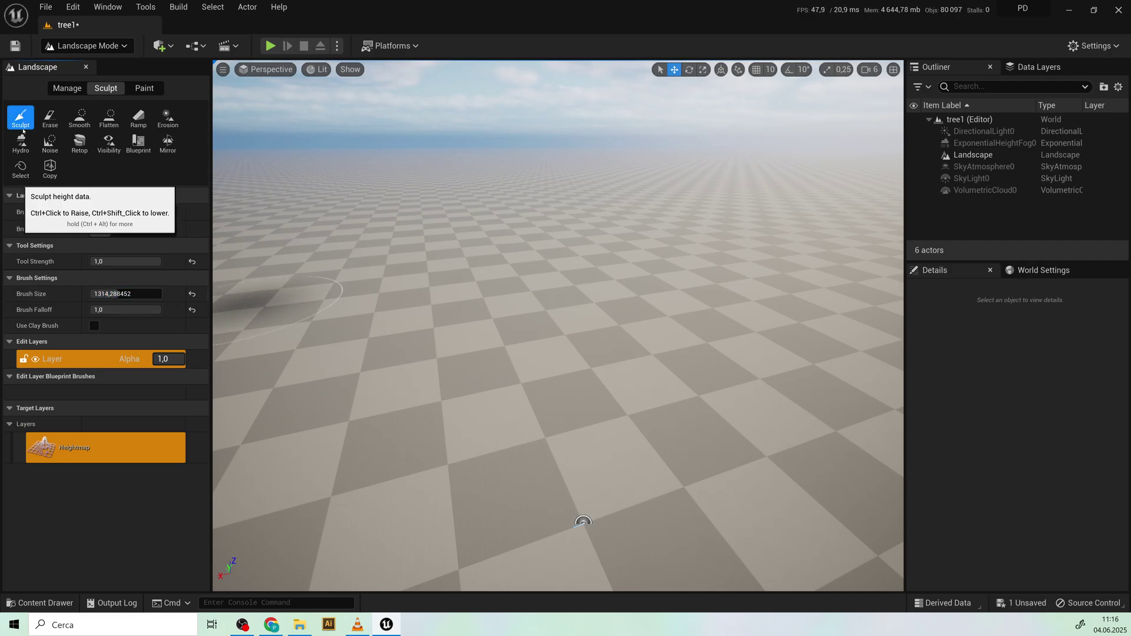
- Try sculpting a row of hills across the landscape to check the terrain detail, and undo the stroke
drag(416, 295, 830, 281)
mouse_move(830, 282)
right_down()
mouse_move(901, 247)
mouse_move(582, 341)
right_up()
key(a)
key(a)
key(d)
key(q)
key(d)
key(d)
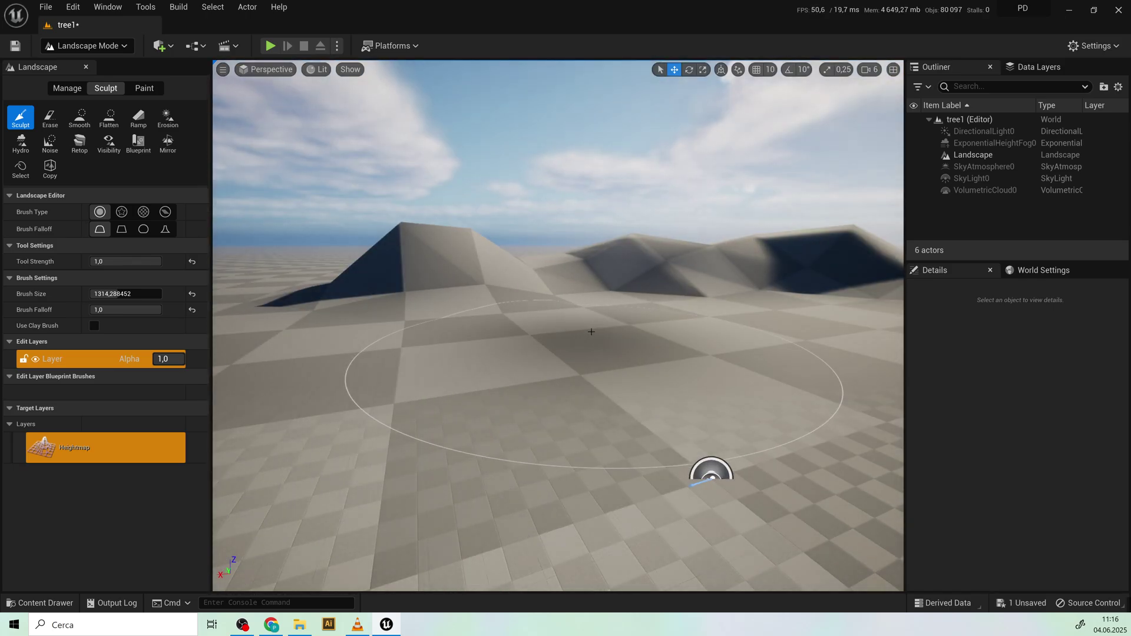
key(ctrl+z)
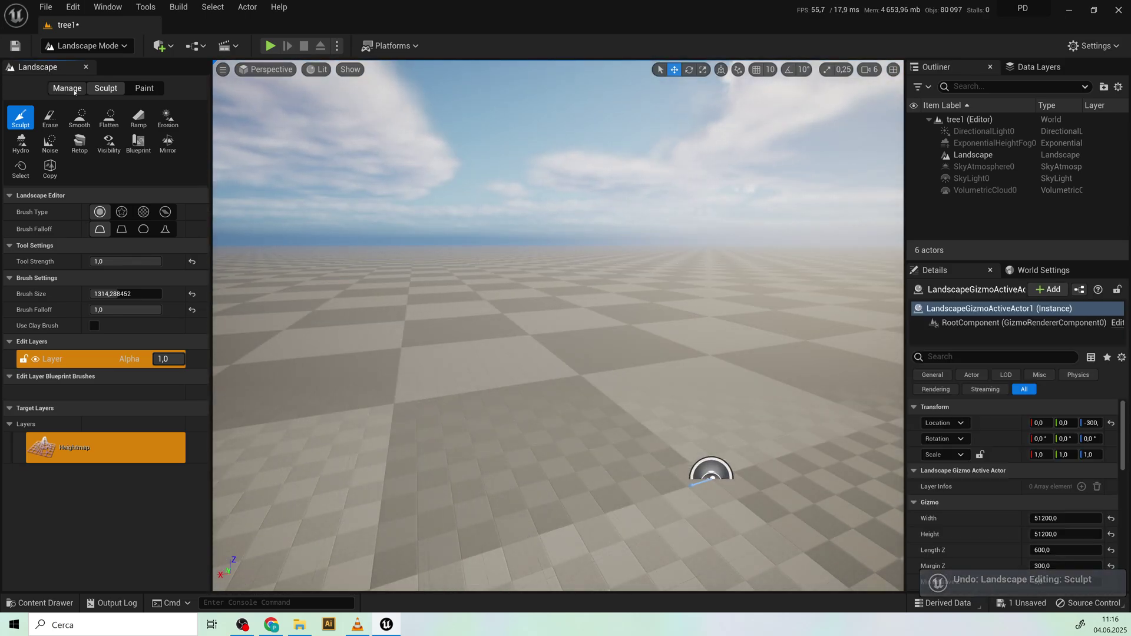
- Resize the landscape by resampling its section size to 255x255 quads, and apply the change
click(74, 89)
click(21, 143)
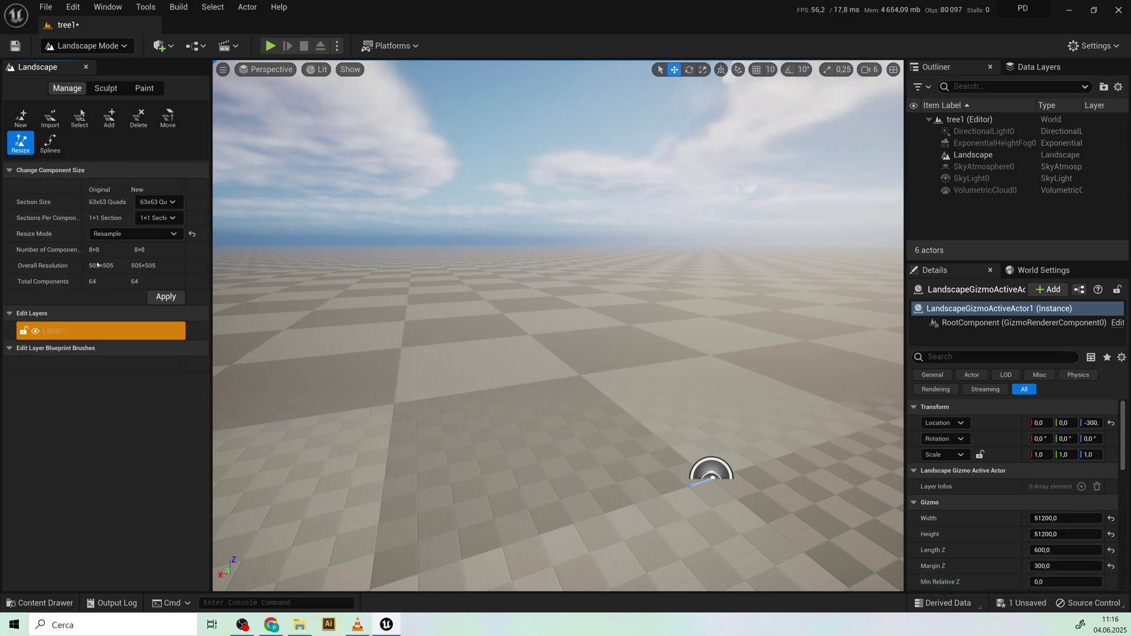
click(159, 205)
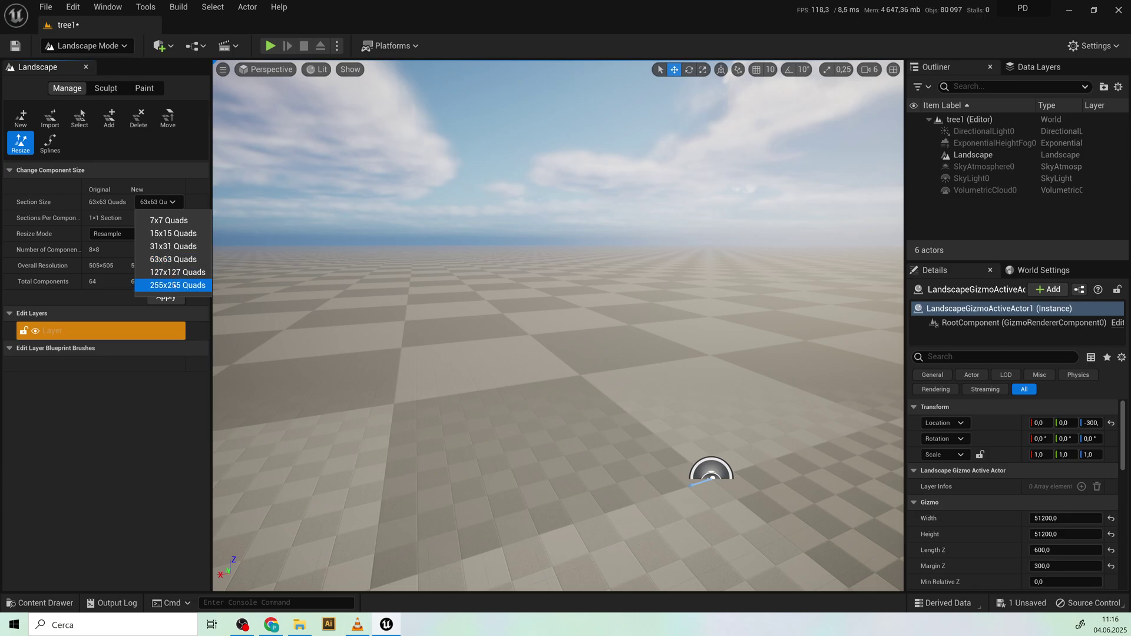
click(168, 285)
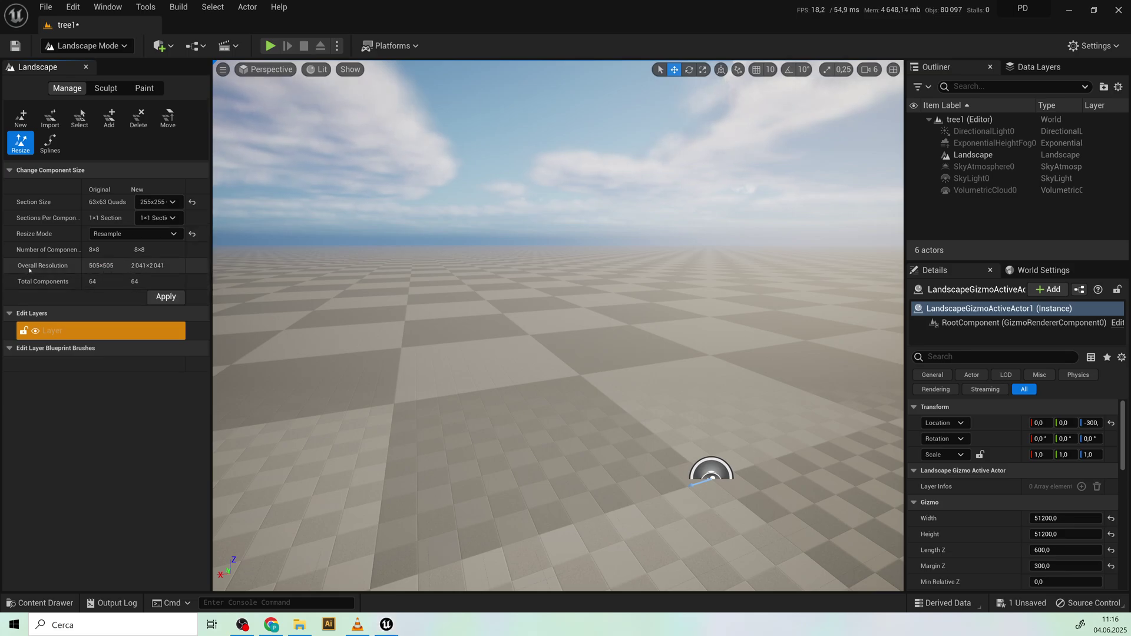
click(165, 296)
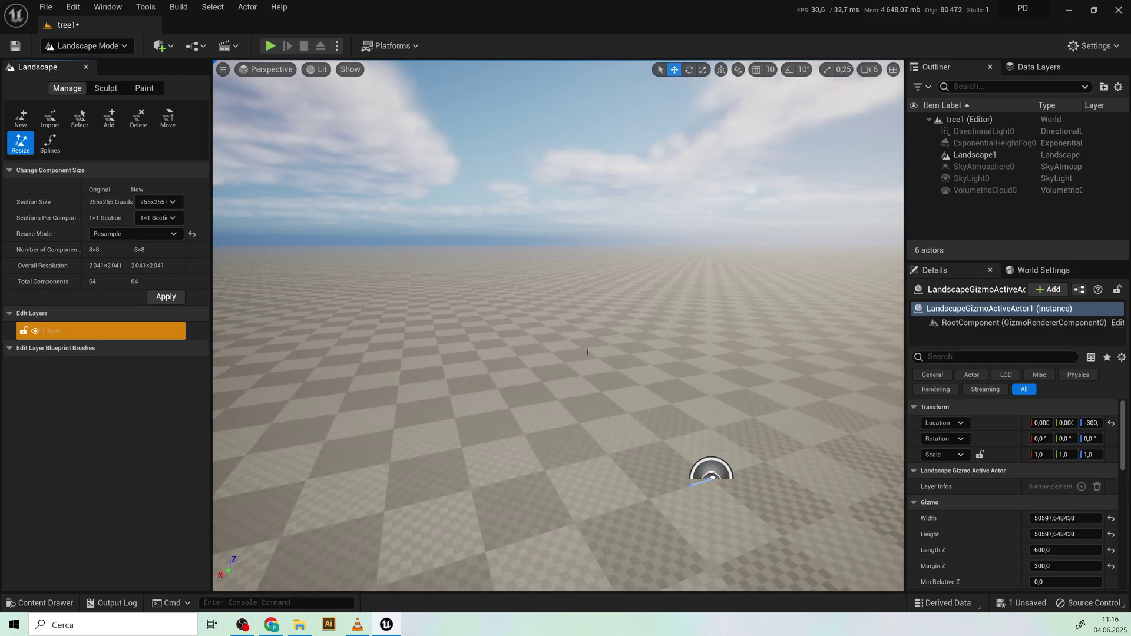
- Try sculpting a tall hill on the resized landscape and undo the stroke
right_drag(575, 381, 465, 389)
key(a)
key(e)
key(s)
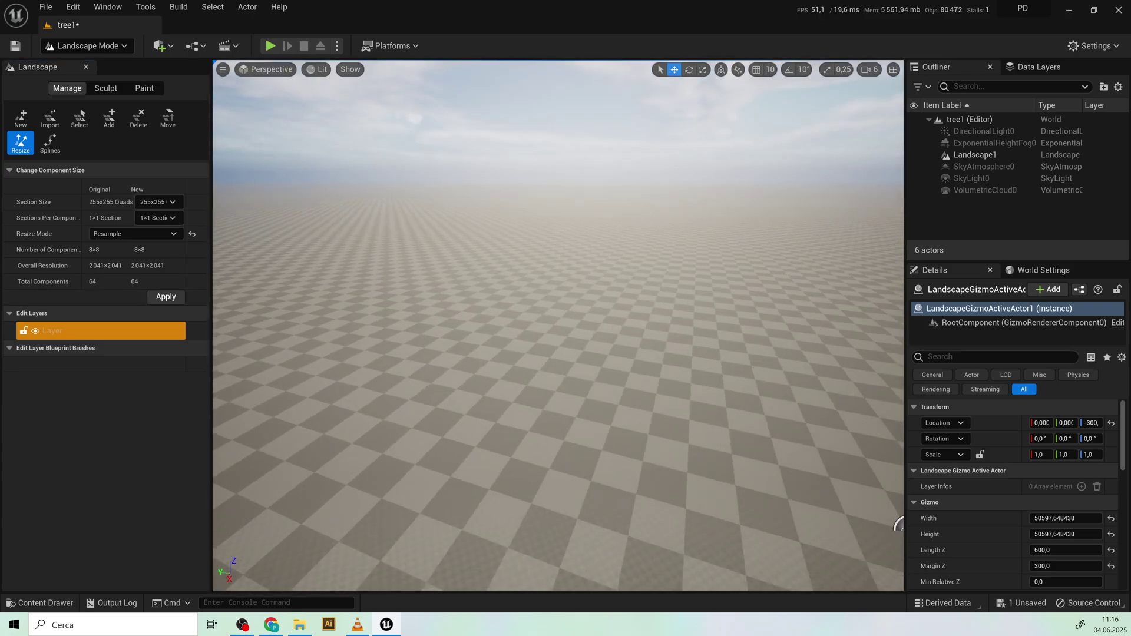
click(107, 88)
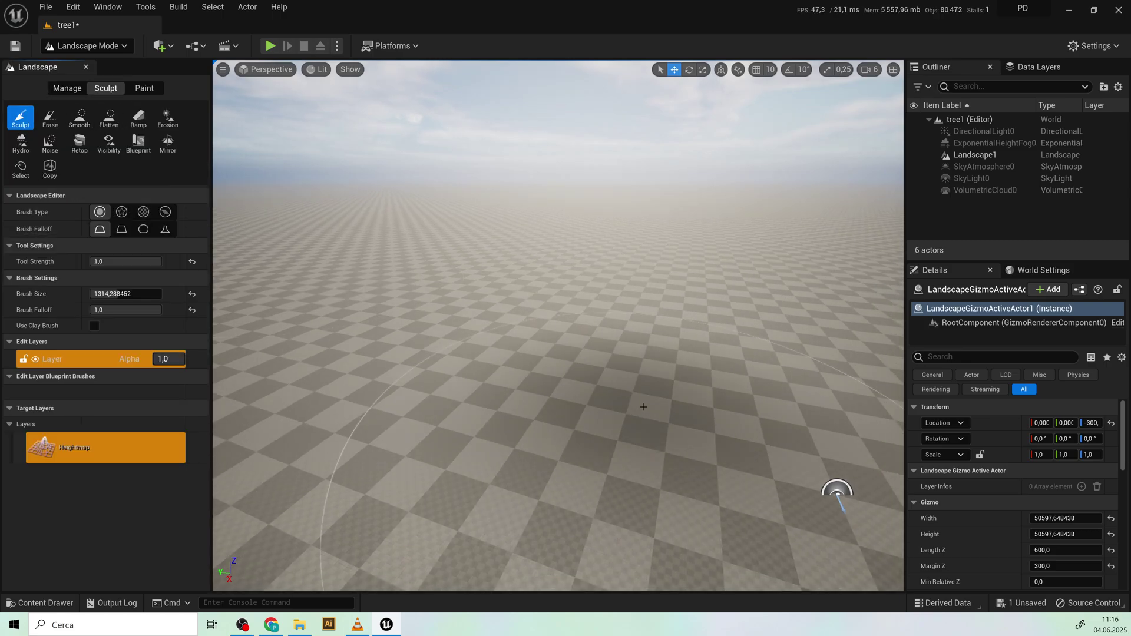
drag(470, 332, 477, 330)
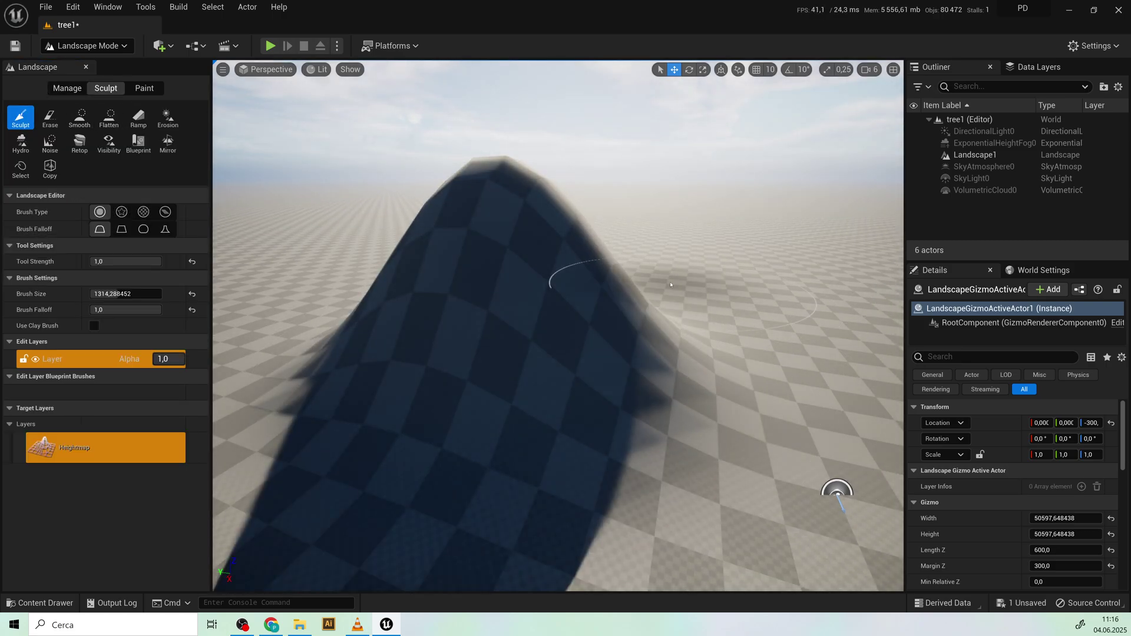
key(ctrl+z)
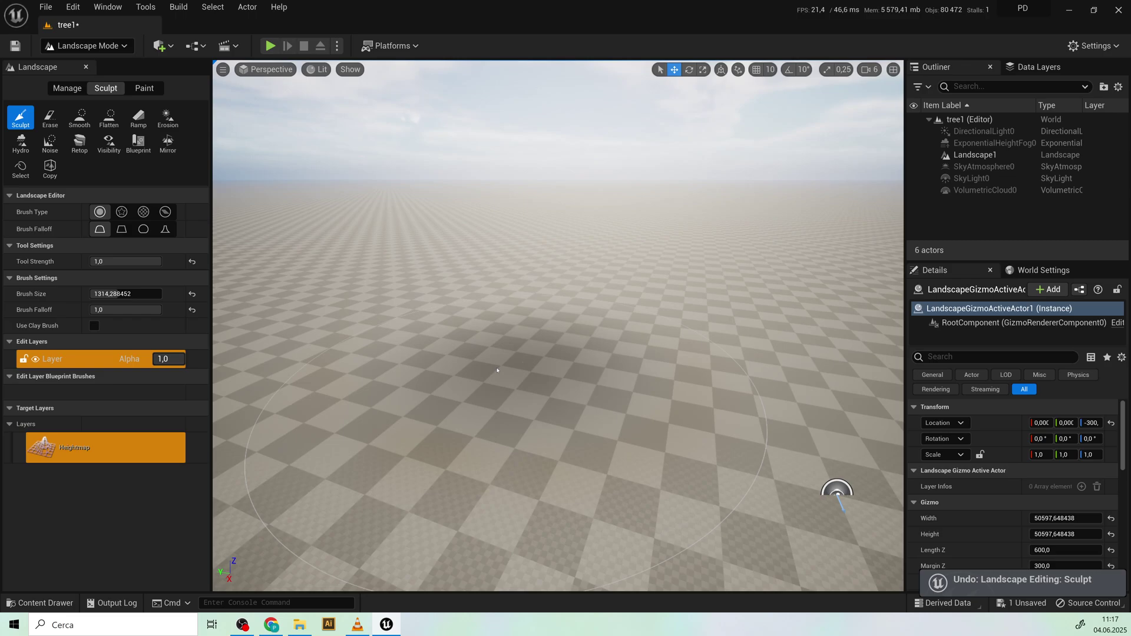
- Sculpt two low neighbouring hills on the flat landscape and view them from around
drag(784, 313, 591, 354)
key(a)
key(s)
mouse_move(591, 354)
right_down()
mouse_move(854, 336)
mouse_move(565, 339)
mouse_move(580, 339)
right_up()
key(w)
key(d)
right_drag(389, 362, 630, 346)
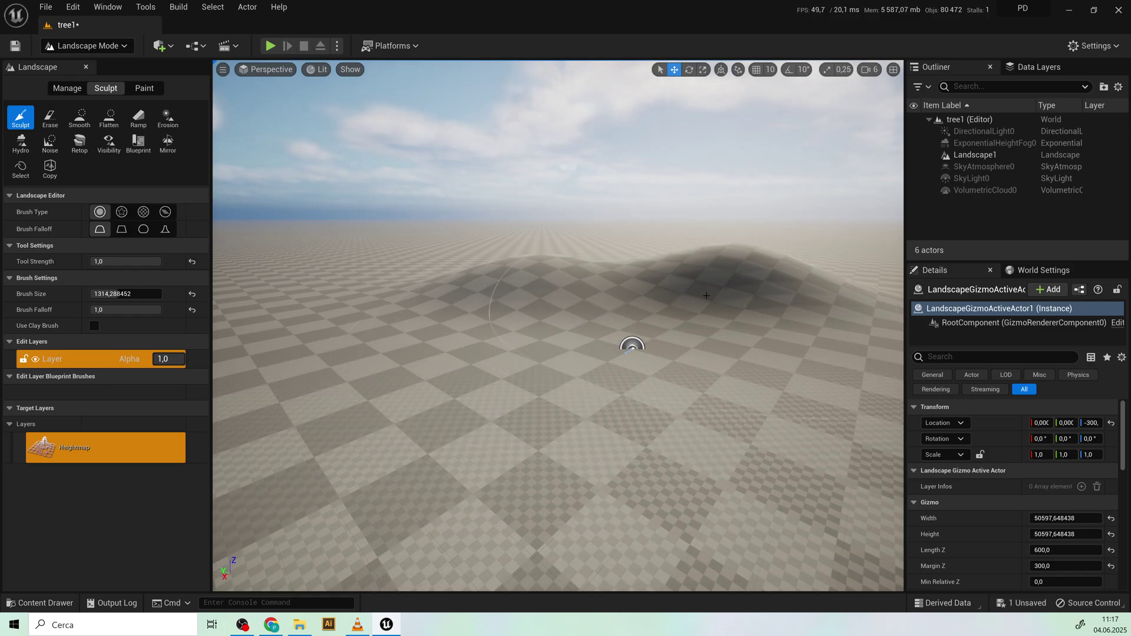
- Level the two low hills back to the ground with the Flatten tool
drag(741, 282, 483, 314)
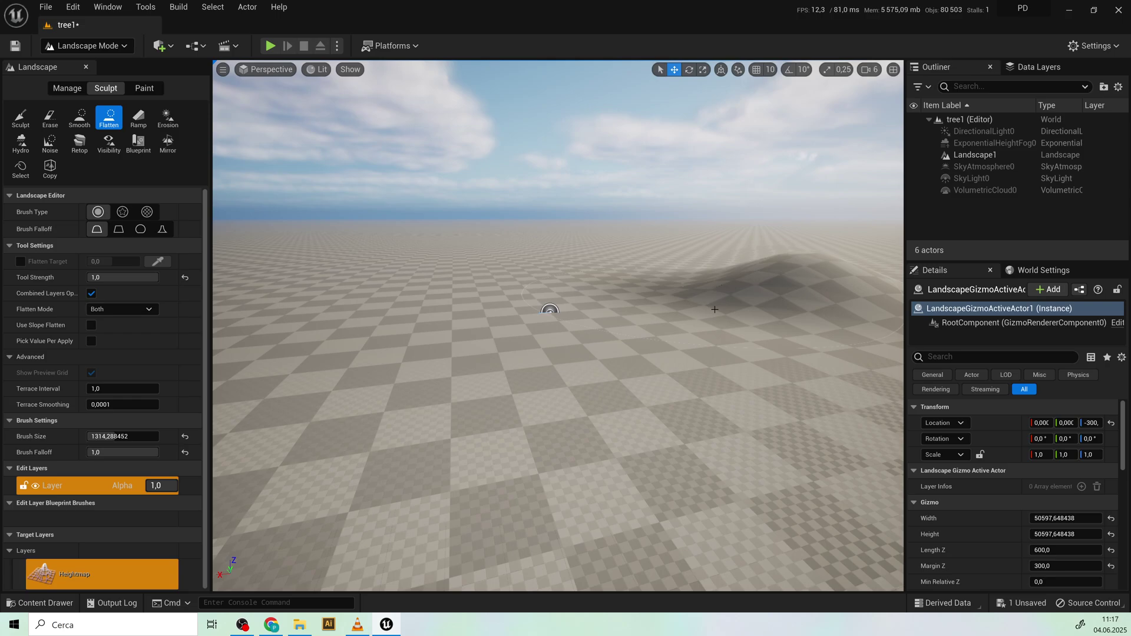
right_drag(549, 310, 363, 312)
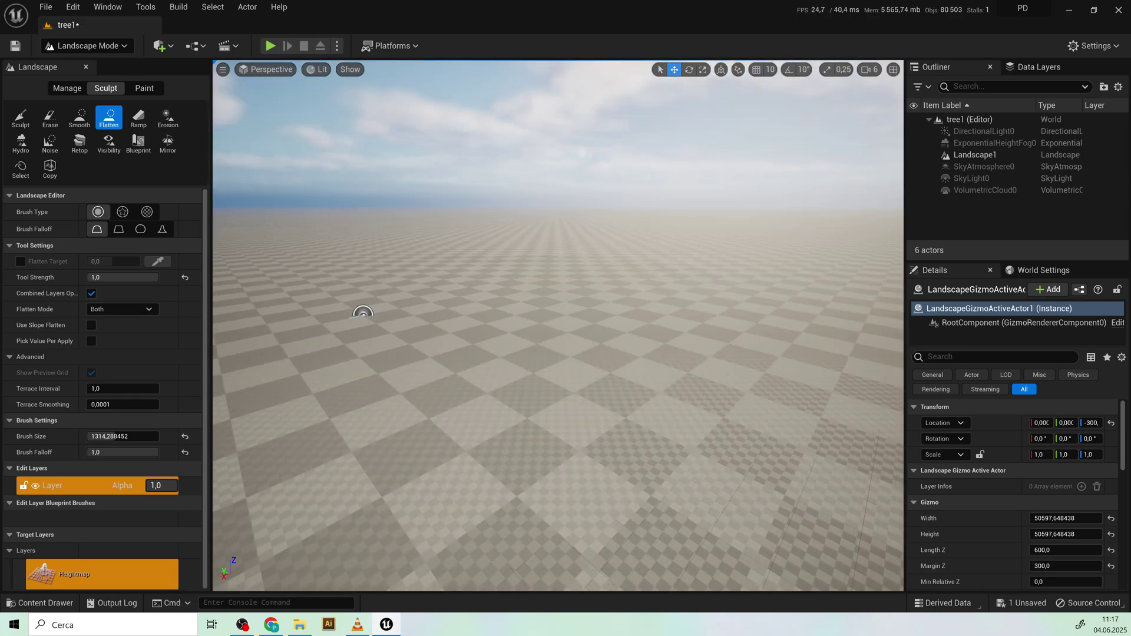
mouse_move(660, 321)
right_down()
mouse_move(706, 321)
mouse_move(648, 335)
mouse_move(660, 322)
right_up()
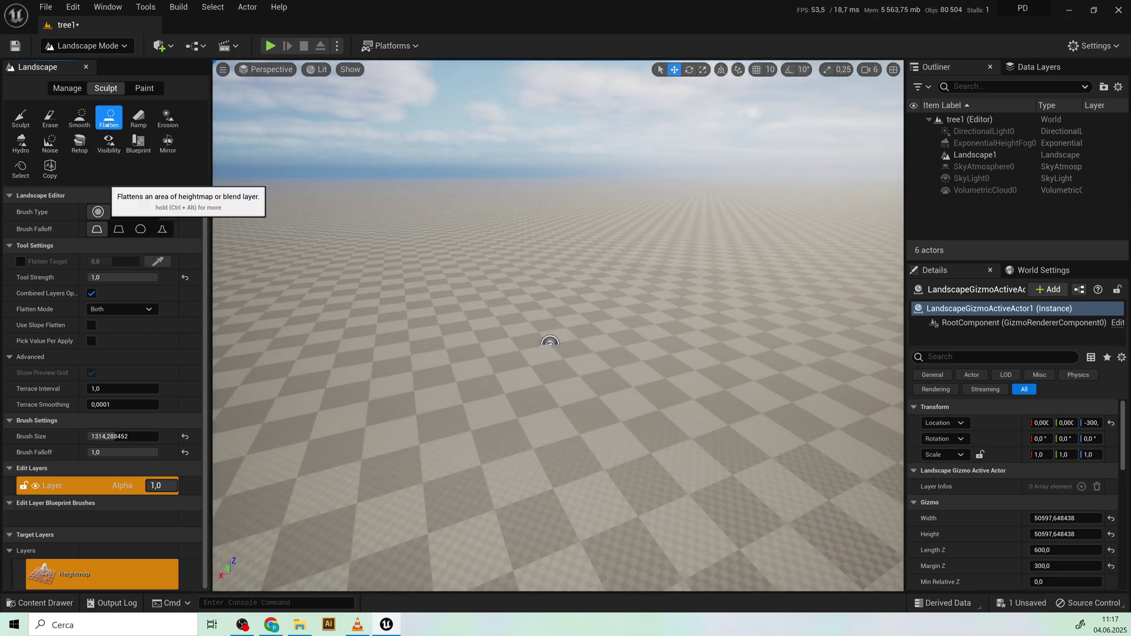
- Switch back to the Sculpt tool with a brush size of about 2859 and a tool strength of about 0.424
click(21, 116)
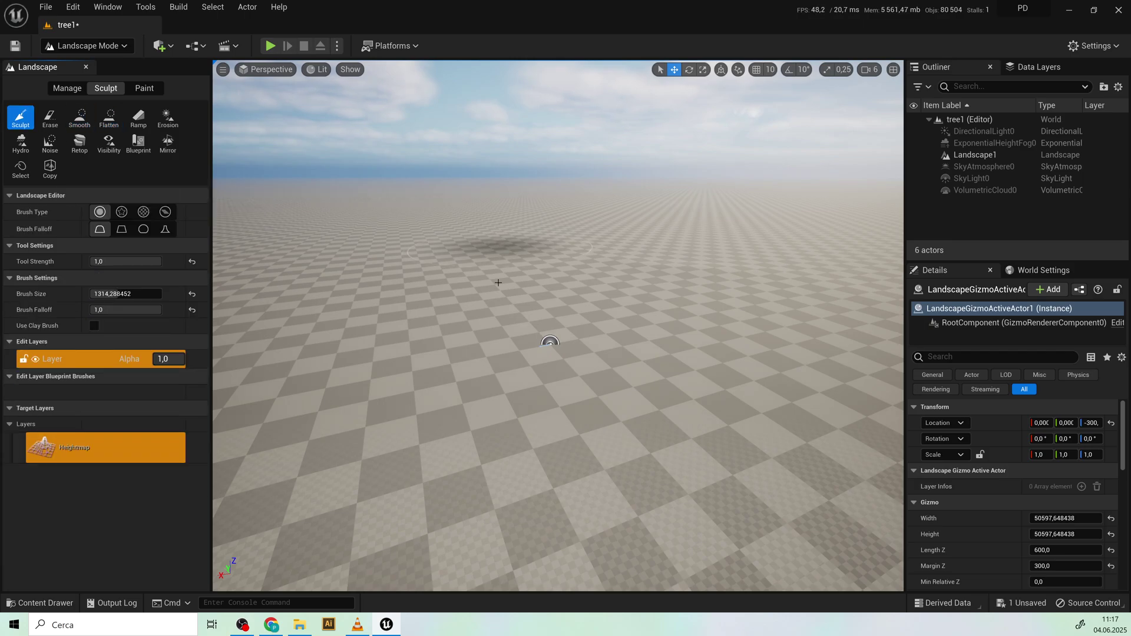
mouse_move(549, 342)
right_down()
mouse_move(310, 348)
mouse_move(674, 267)
mouse_move(661, 305)
mouse_move(454, 497)
mouse_move(330, 542)
mouse_move(602, 375)
mouse_move(608, 383)
right_up()
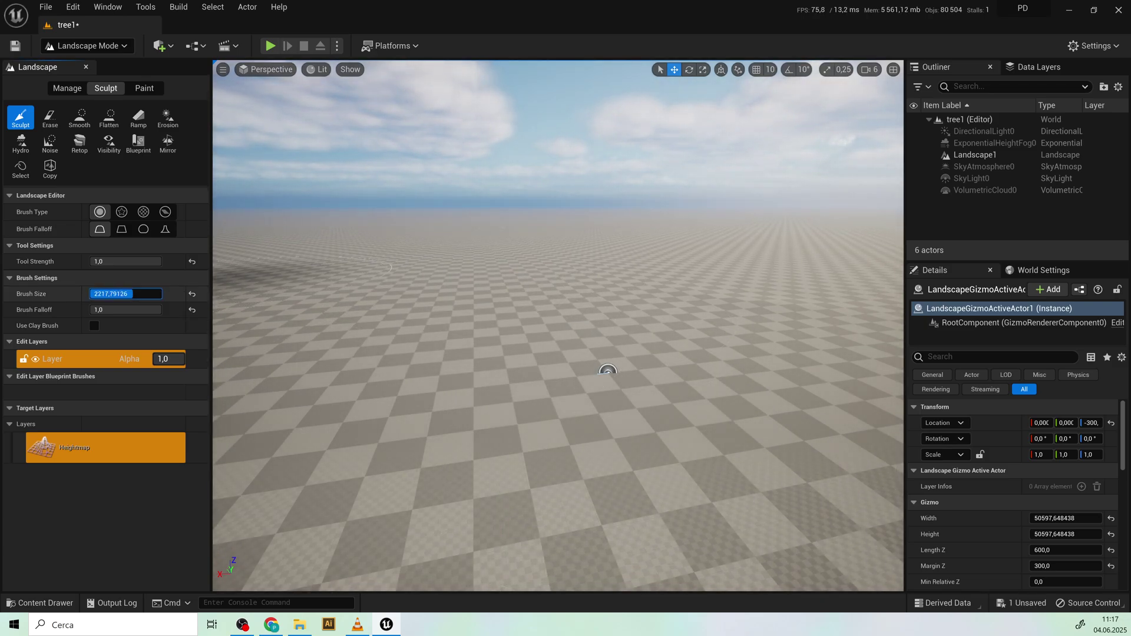
mouse_move(118, 293)
mouse_down()
mouse_move(131, 260)
mouse_move(118, 261)
mouse_up()
- Sculpt a chain of low, soft hills in the distance around the flat central area of the landscape
click(434, 222)
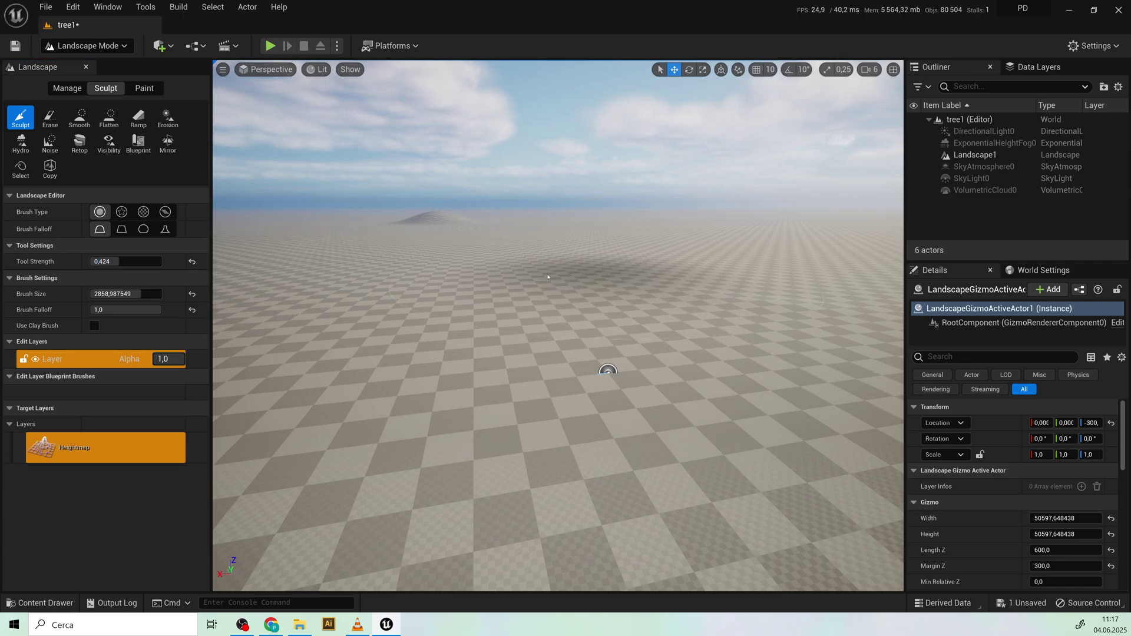
middle_drag(485, 281, 518, 252)
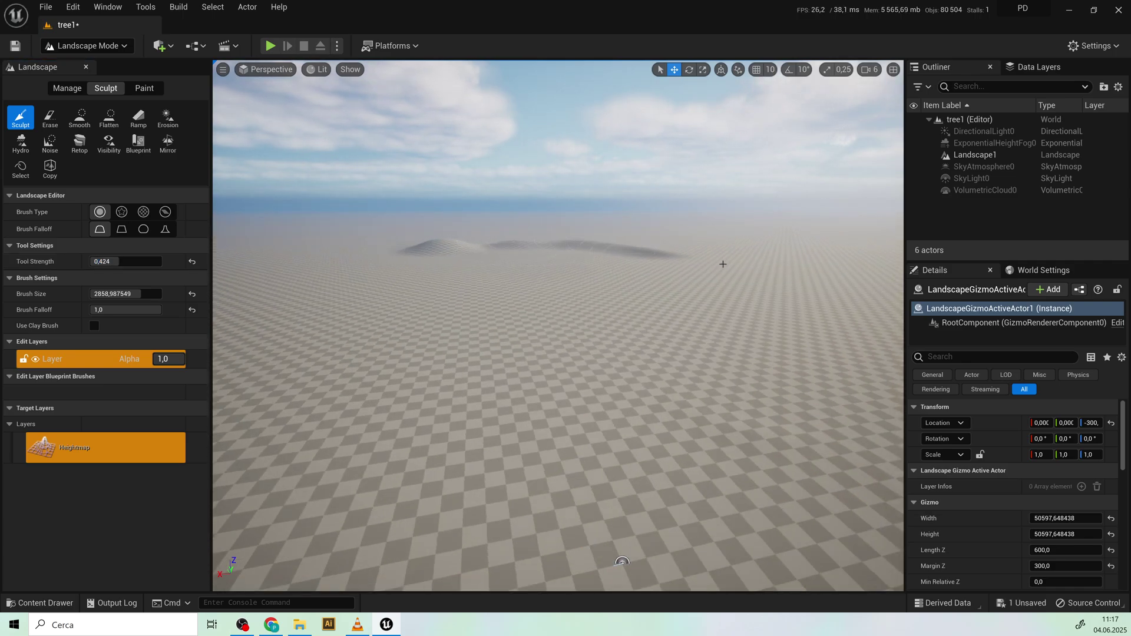
right_drag(631, 264, 333, 213)
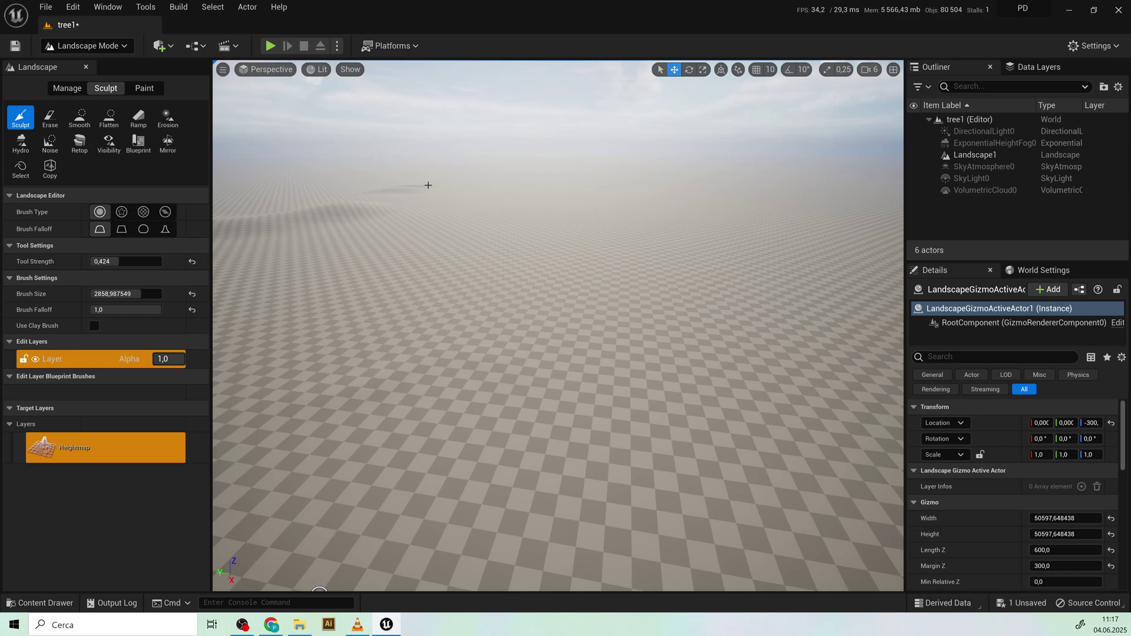
click(395, 193)
right_drag(430, 212, 265, 203)
drag(294, 205, 371, 202)
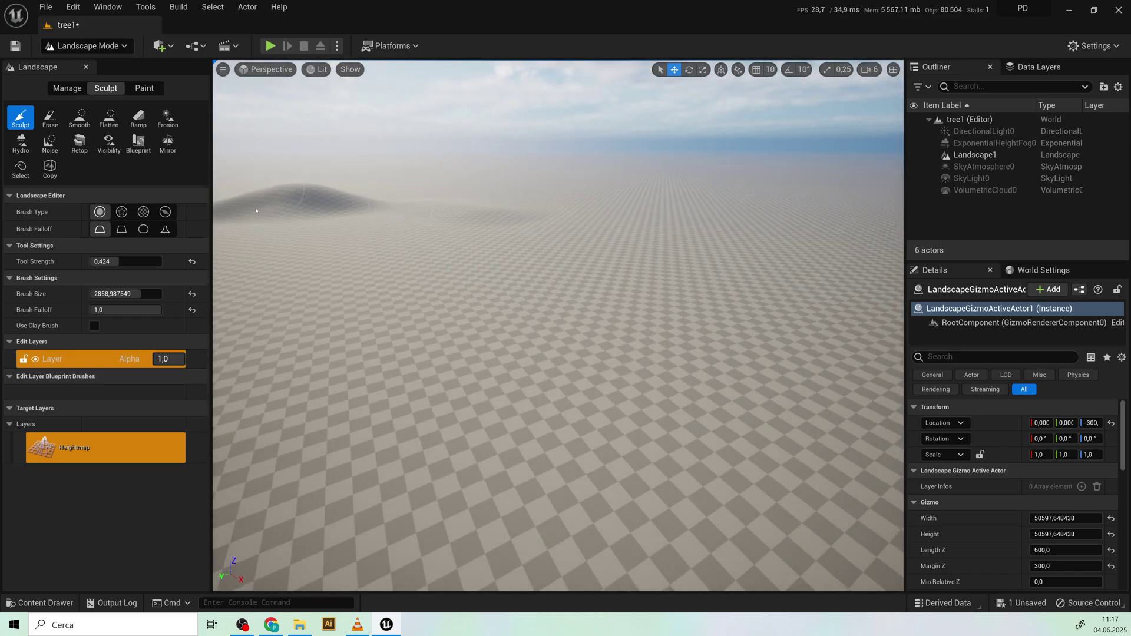
right_drag(254, 208, 280, 210)
drag(357, 204, 530, 207)
mouse_move(531, 208)
right_down()
mouse_move(359, 197)
mouse_move(236, 229)
right_up()
right_drag(805, 553, 599, 542)
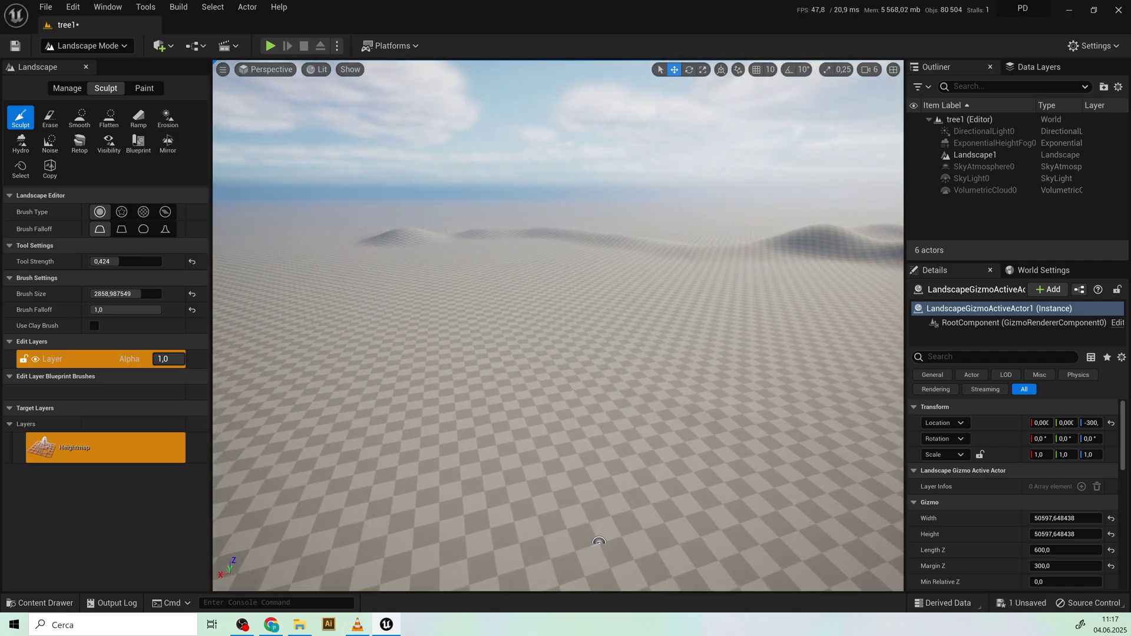
drag(338, 246, 344, 238)
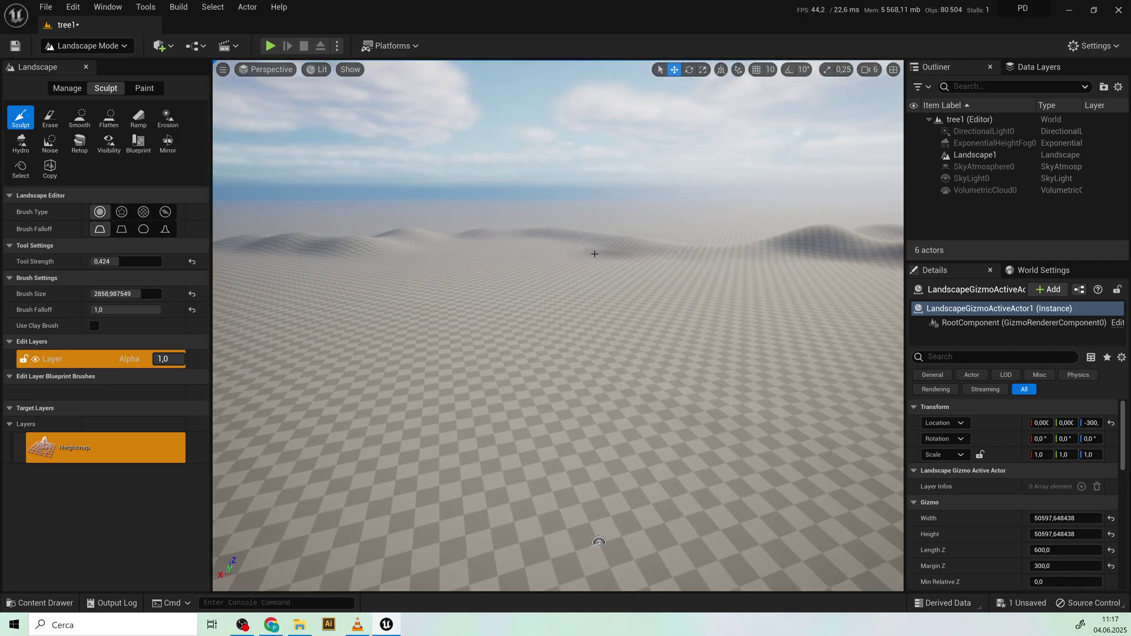
- Set the Sculpt tool's strength to 0.124 and its brush size to about 3672
middle_drag(577, 324, 580, 430)
right_drag(578, 324, 634, 236)
right_drag(528, 386, 554, 324)
scroll(553, 324, down, 2)
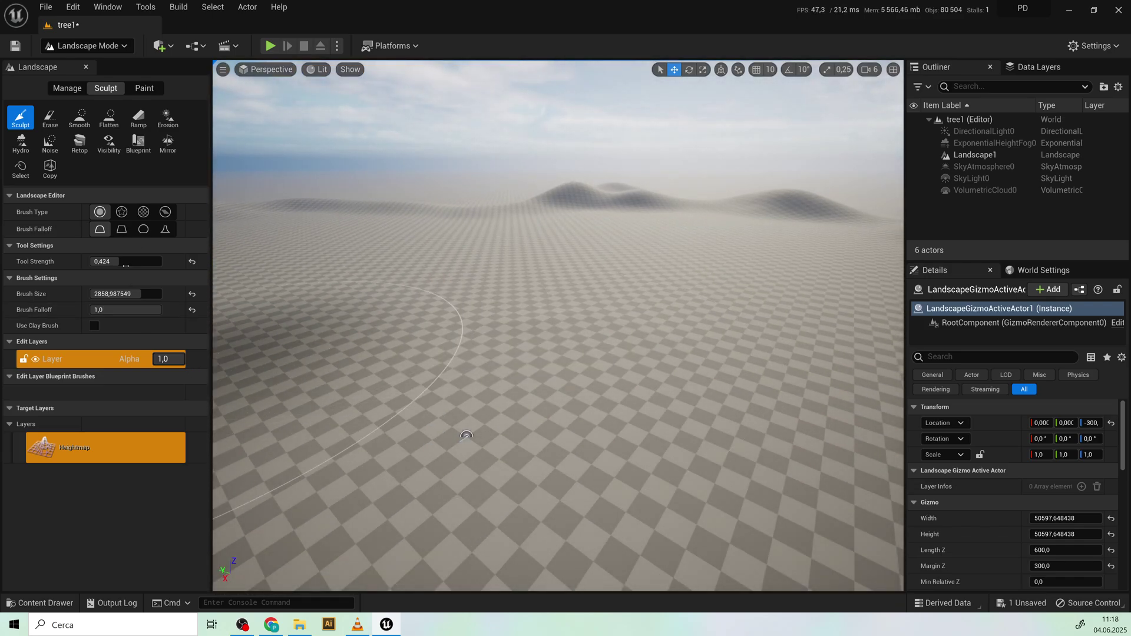
mouse_move(127, 262)
text(0,124)
key(Return)
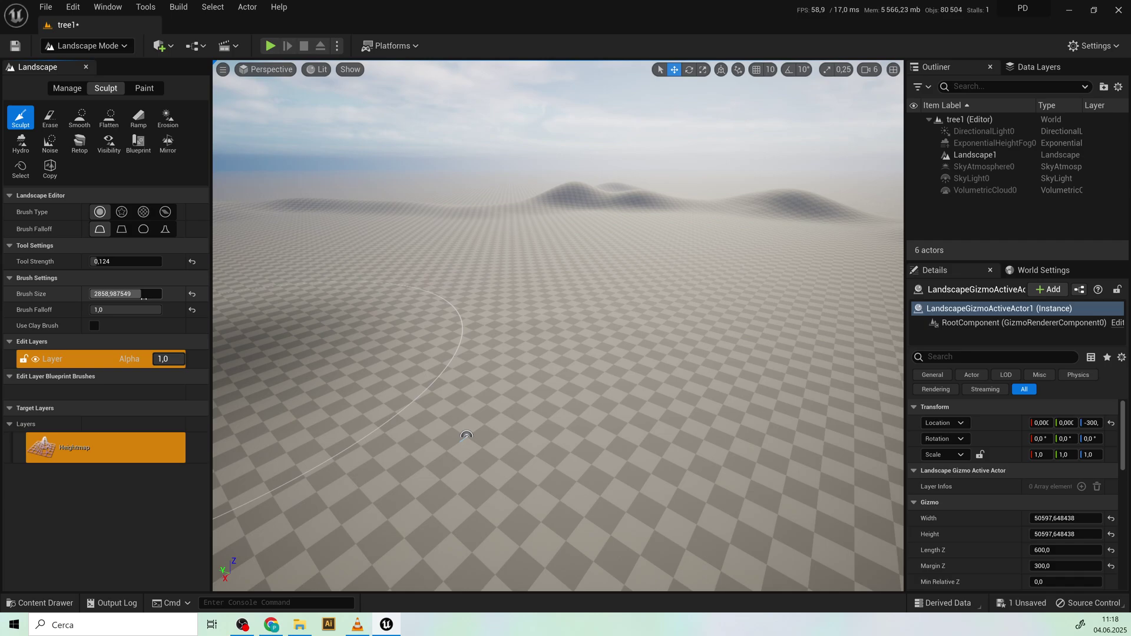
key(Return)
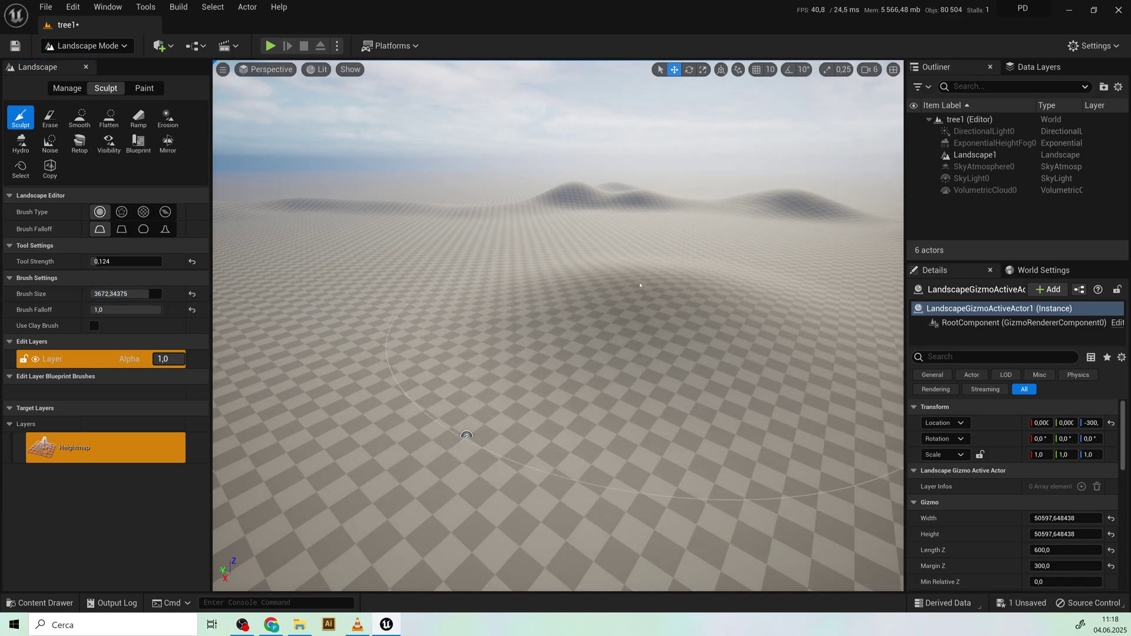
- Sculpt a broad, low hill in the foreground and a second hill behind it, undoing one misplaced stroke
right_drag(640, 284, 378, 280)
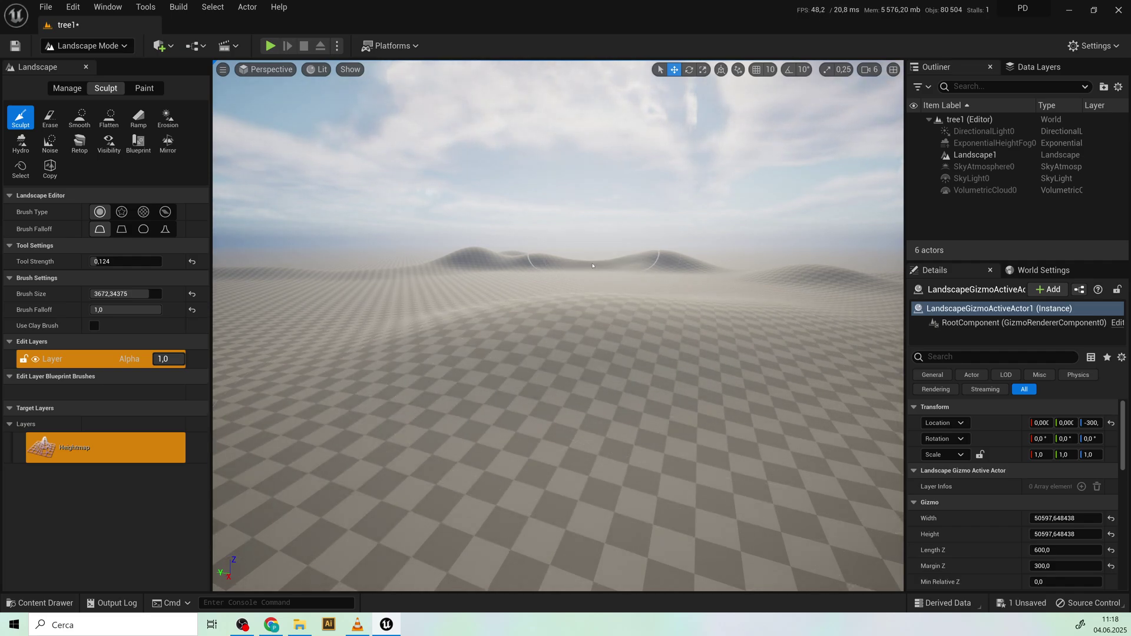
key(ctrl+z)
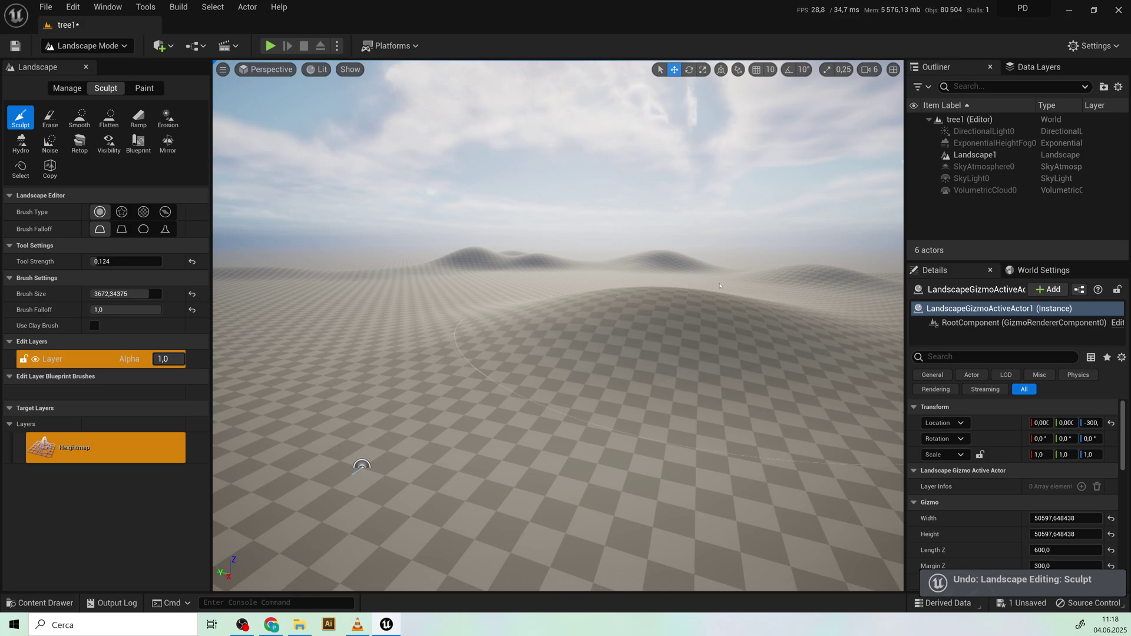
mouse_move(773, 275)
right_down()
mouse_move(773, 330)
mouse_move(786, 347)
right_up()
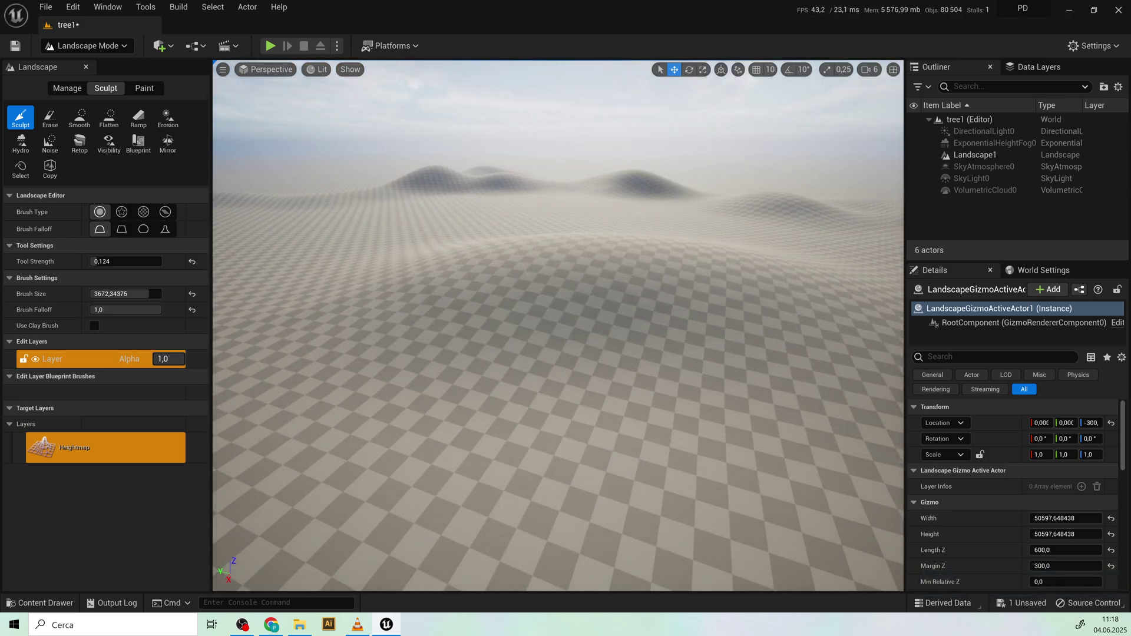
key(w)
mouse_move(772, 275)
right_down()
mouse_move(672, 283)
mouse_move(642, 313)
mouse_move(778, 235)
mouse_move(787, 212)
right_up()
key(w)
mouse_move(333, 422)
right_down()
mouse_move(467, 361)
mouse_move(449, 523)
mouse_move(455, 492)
mouse_move(597, 323)
right_up()
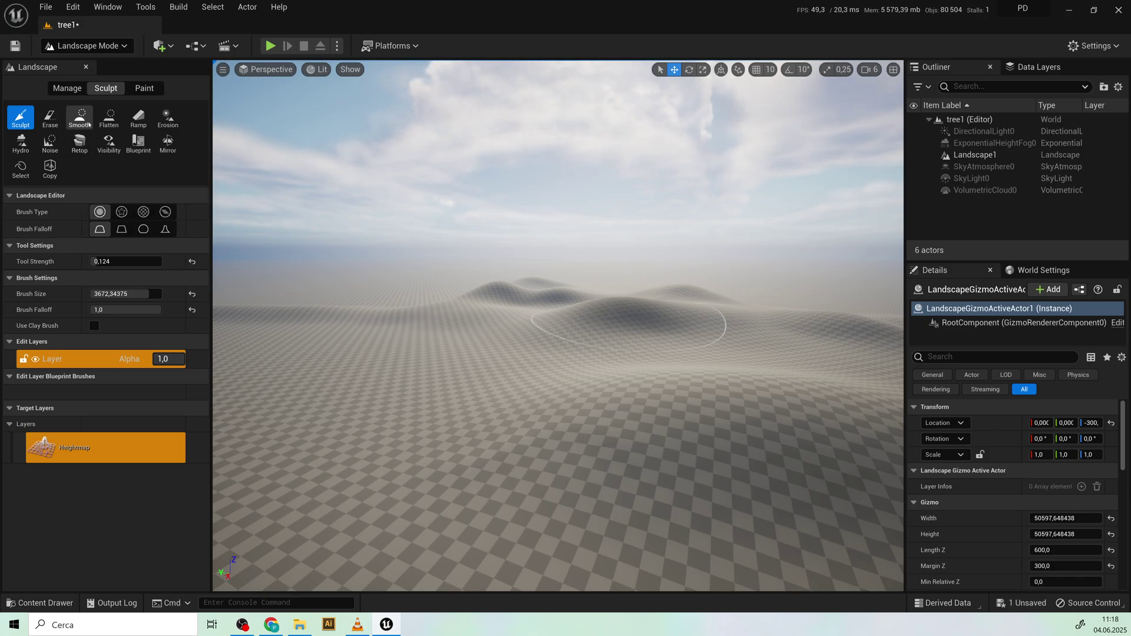
- Level the peak of the hill behind the foreground rise with the Flatten tool and switch to the Smooth tool
click(109, 118)
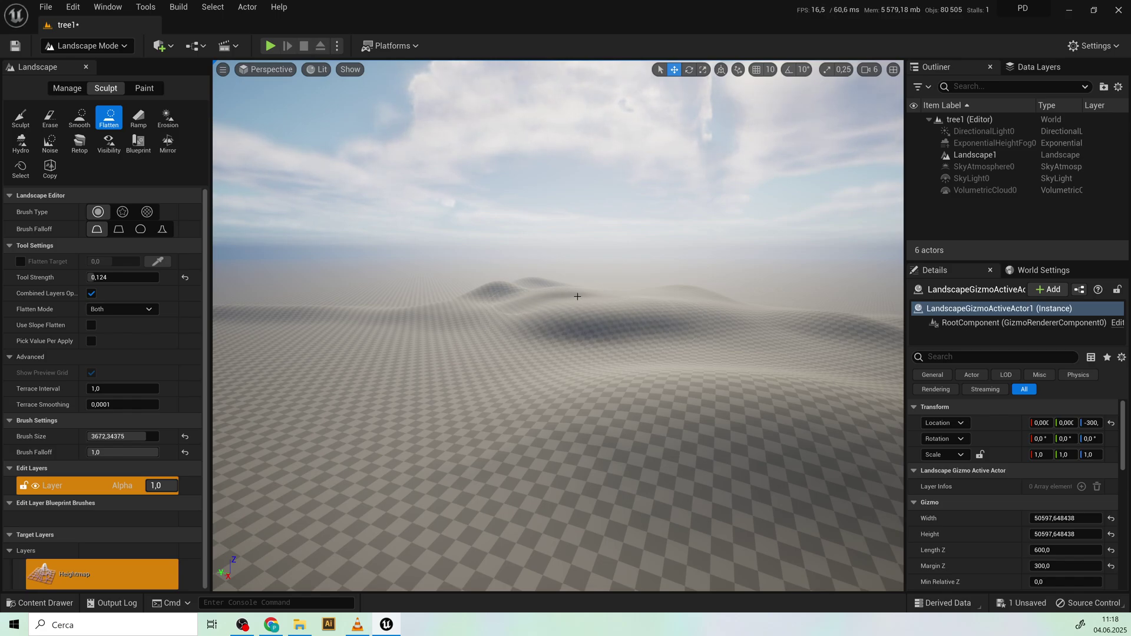
key(w)
right_drag(766, 308, 766, 308)
key(e)
right_drag(553, 391, 553, 391)
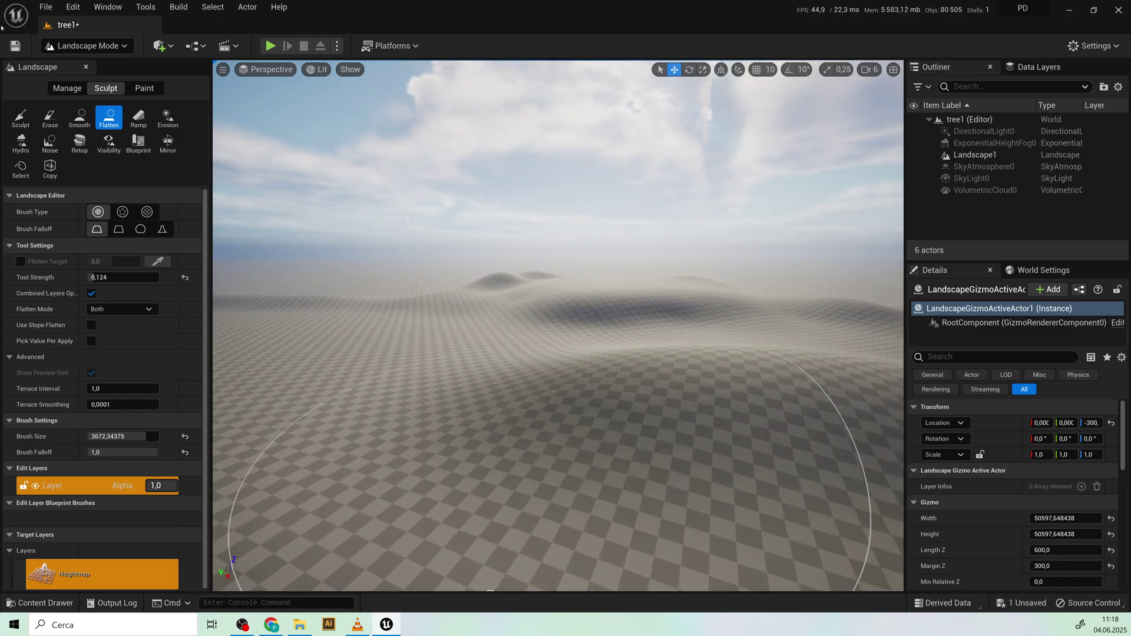
click(79, 117)
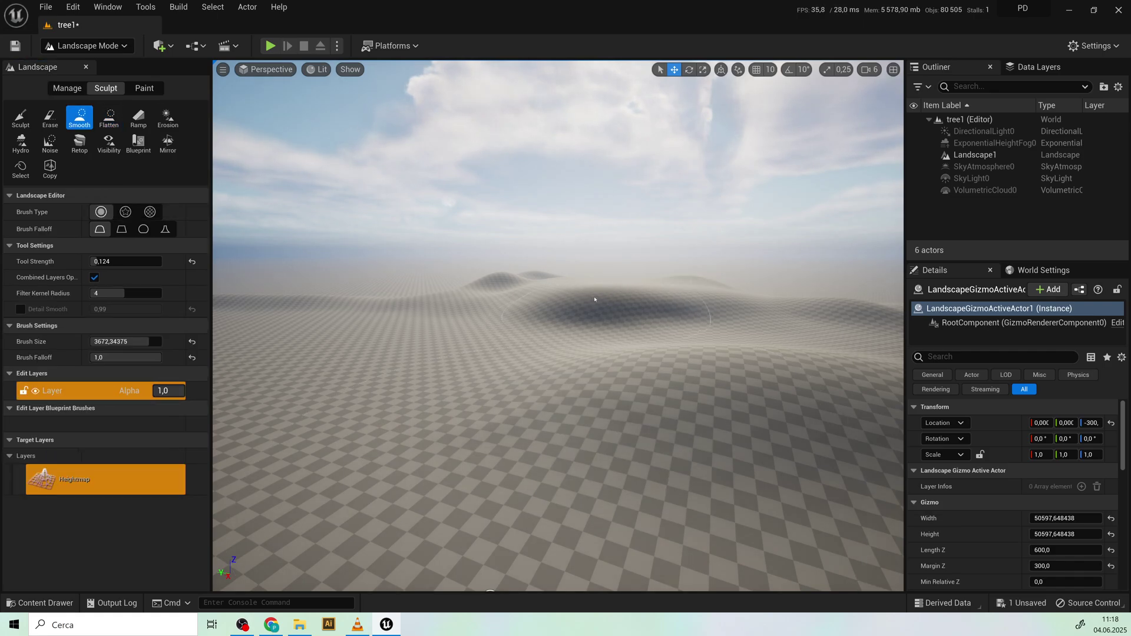
- Return to the Sculpt tool and raise the hills behind the foreground rise into a wider, soft ridge
click(20, 118)
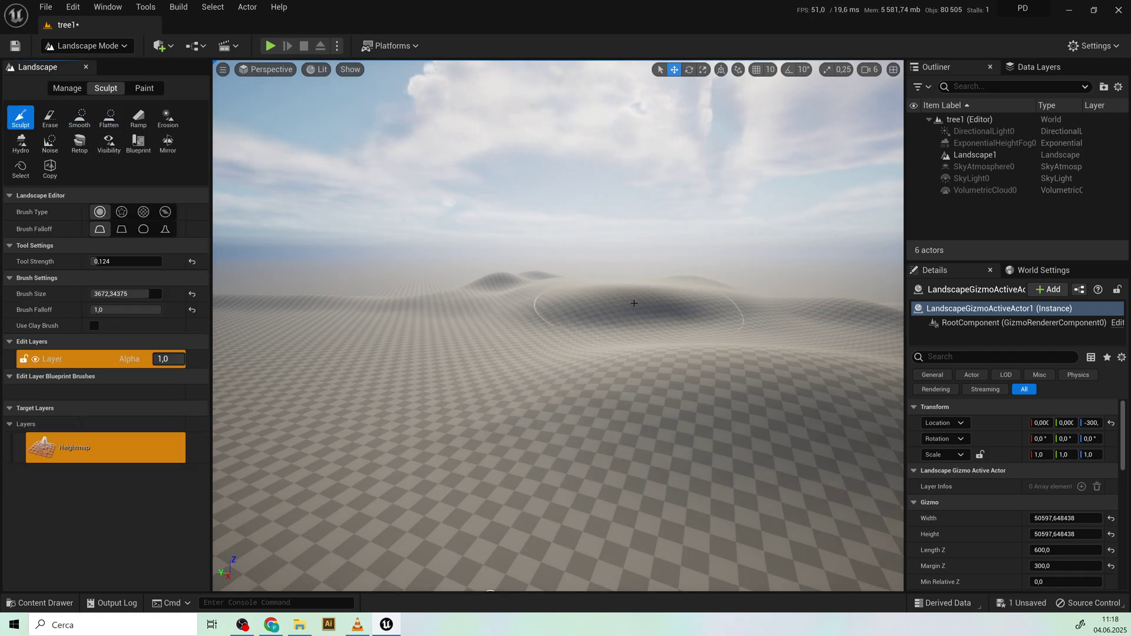
middle_drag(607, 328, 606, 295)
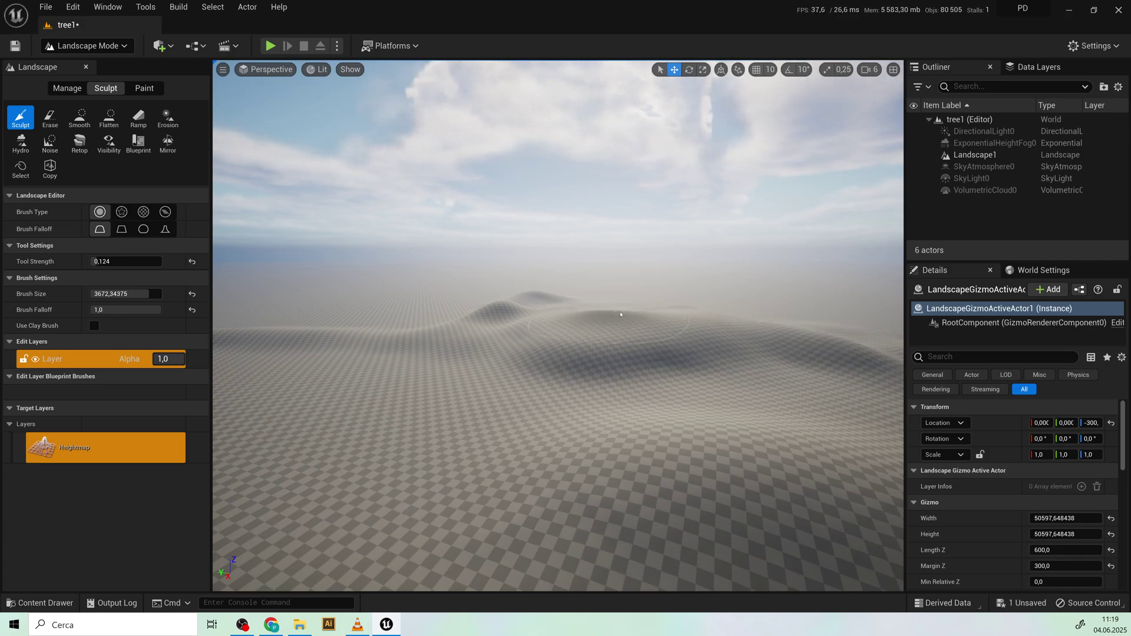
middle_drag(614, 296, 616, 353)
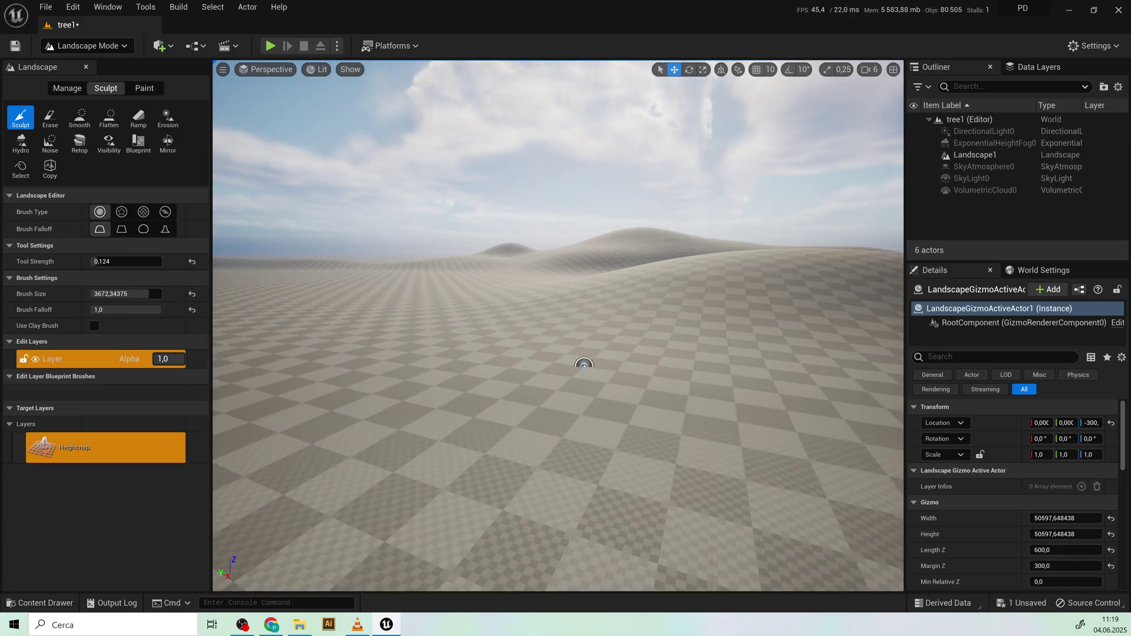
right_drag(614, 295, 530, 265)
mouse_move(806, 455)
right_down()
mouse_move(634, 467)
mouse_move(525, 505)
mouse_move(657, 453)
mouse_move(636, 431)
mouse_move(704, 411)
mouse_move(378, 472)
right_up()
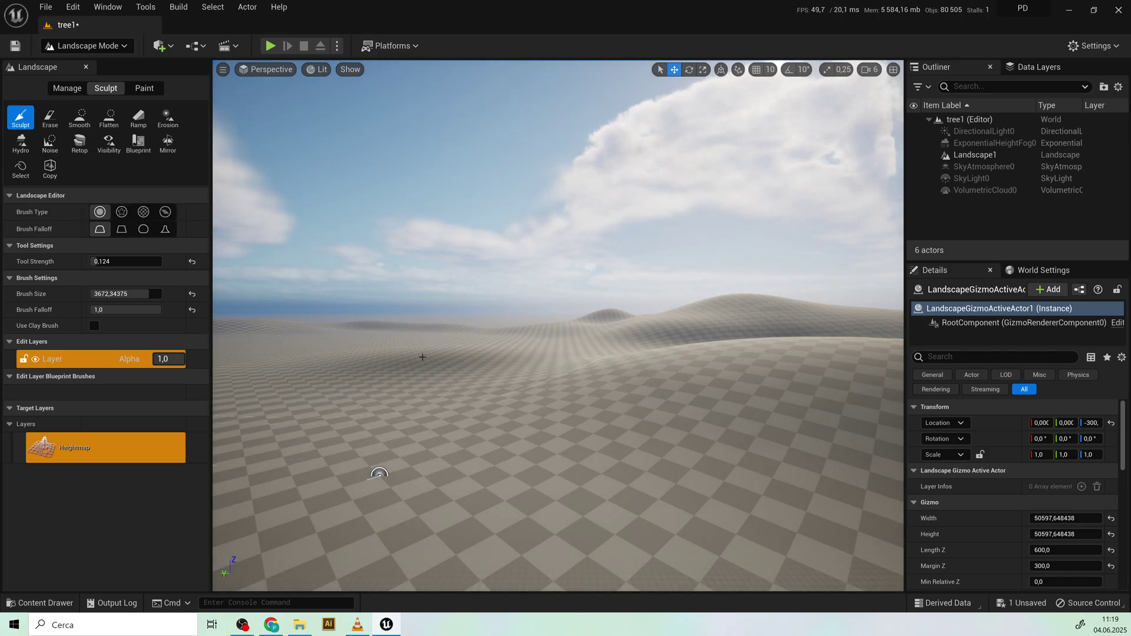
- Carve a broad, shallow basin into the flat ground beside the foreground hill
mouse_move(423, 357)
right_down()
mouse_move(455, 472)
mouse_move(560, 457)
mouse_move(490, 463)
mouse_move(611, 363)
mouse_move(591, 416)
mouse_move(655, 395)
right_up()
key(s)
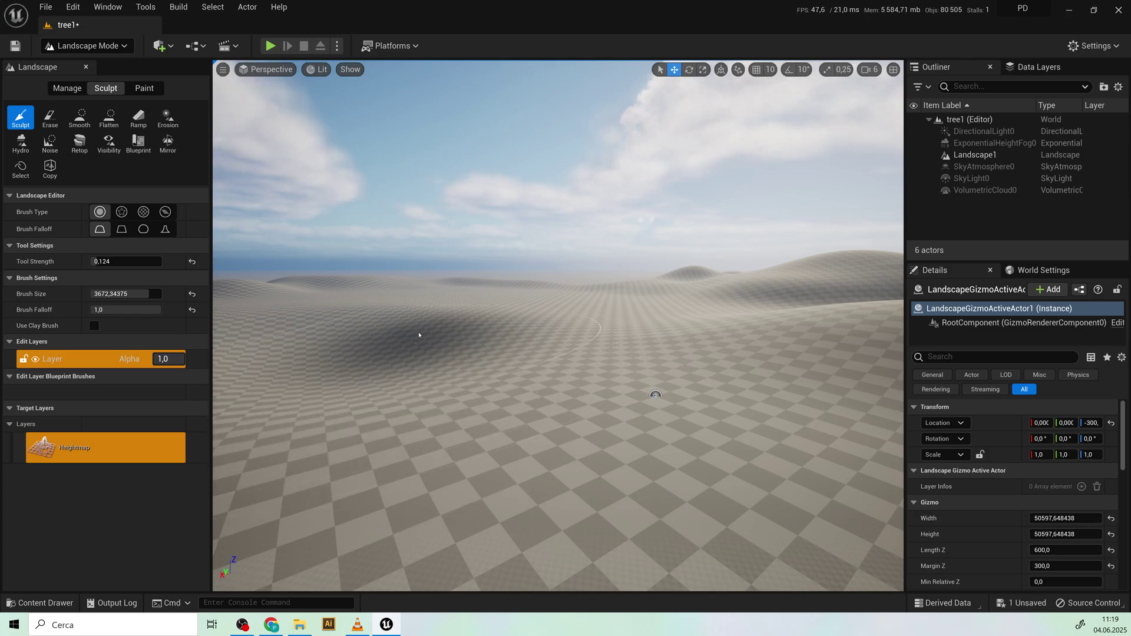
right_drag(419, 334, 384, 377)
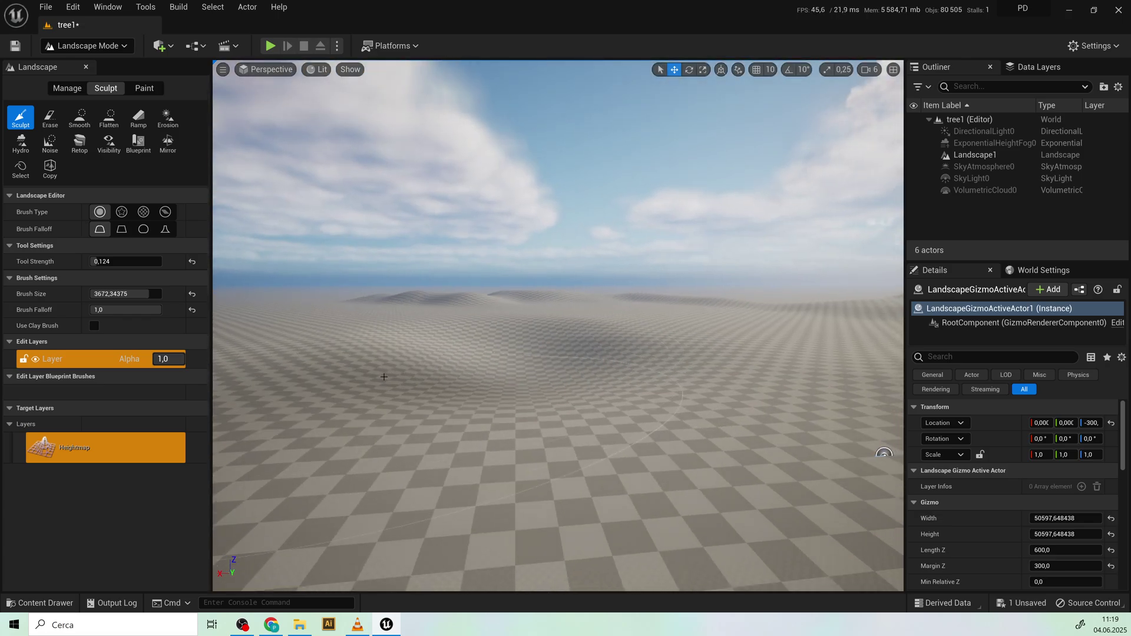
shift+drag(384, 377, 385, 345)
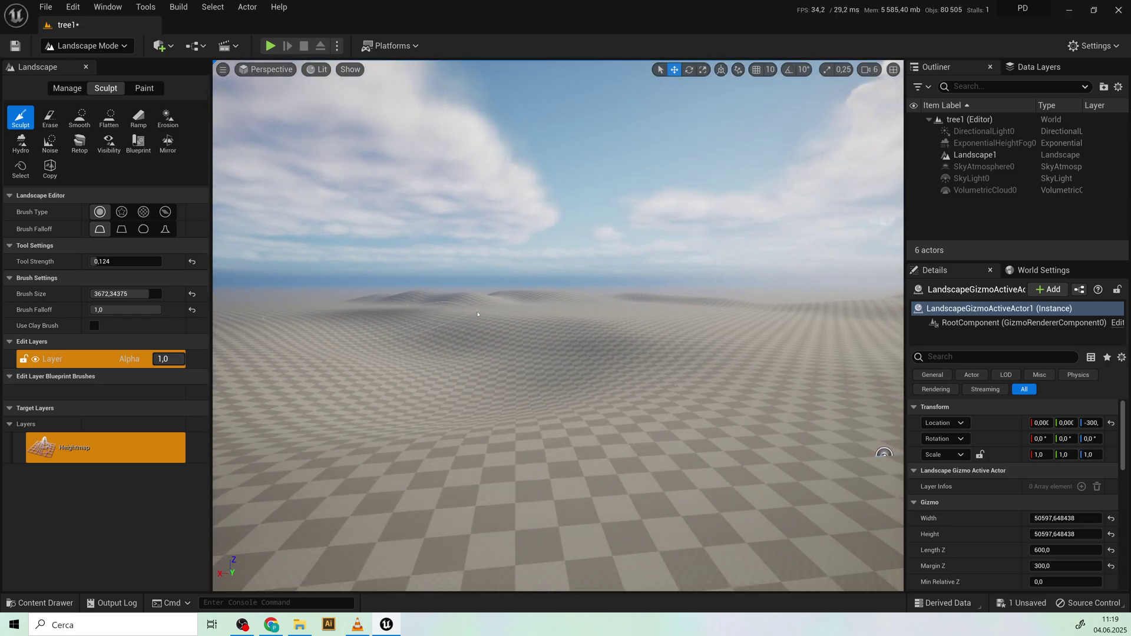
drag(483, 333, 644, 347)
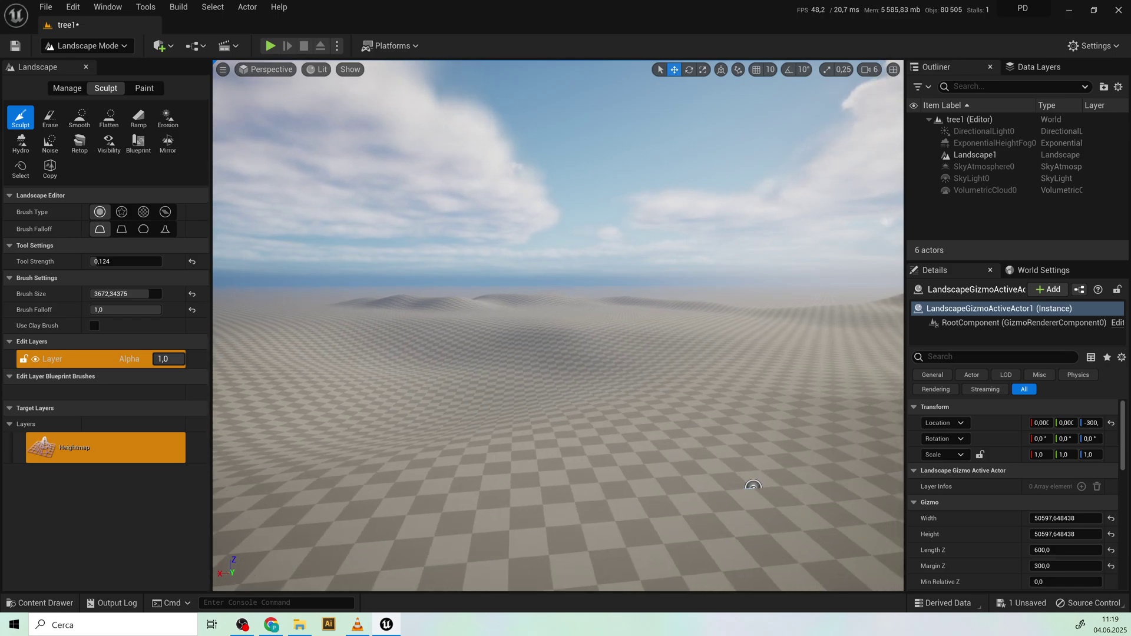
- Continue shaping the basin's far side and undo the last sculpt stroke
right_drag(752, 487, 580, 365)
drag(580, 365, 539, 329)
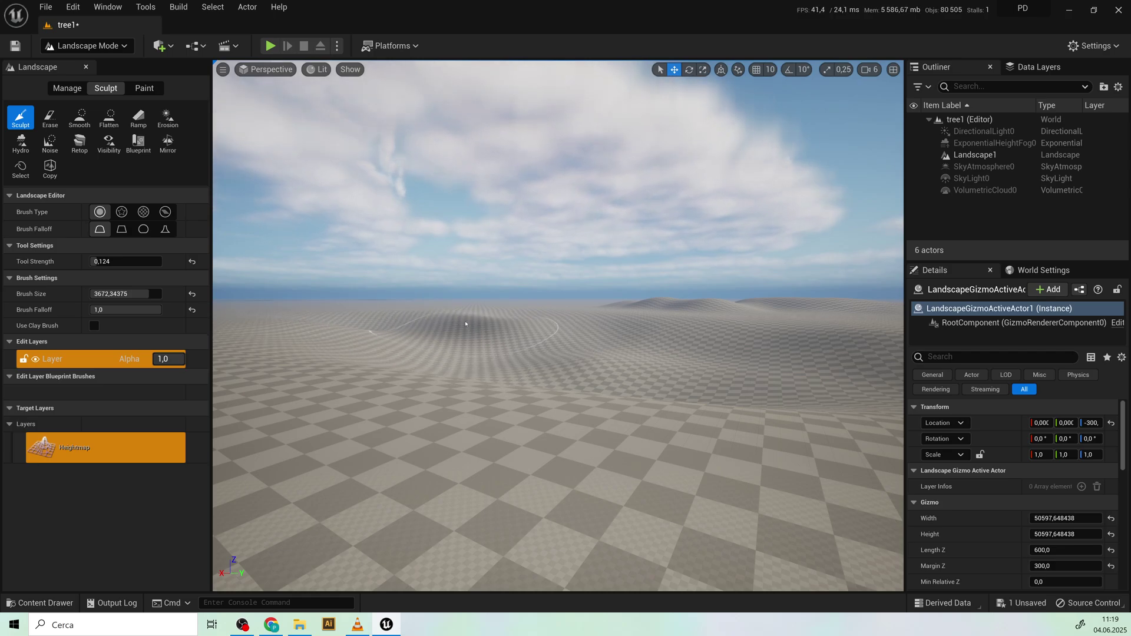
right_drag(656, 379, 637, 460)
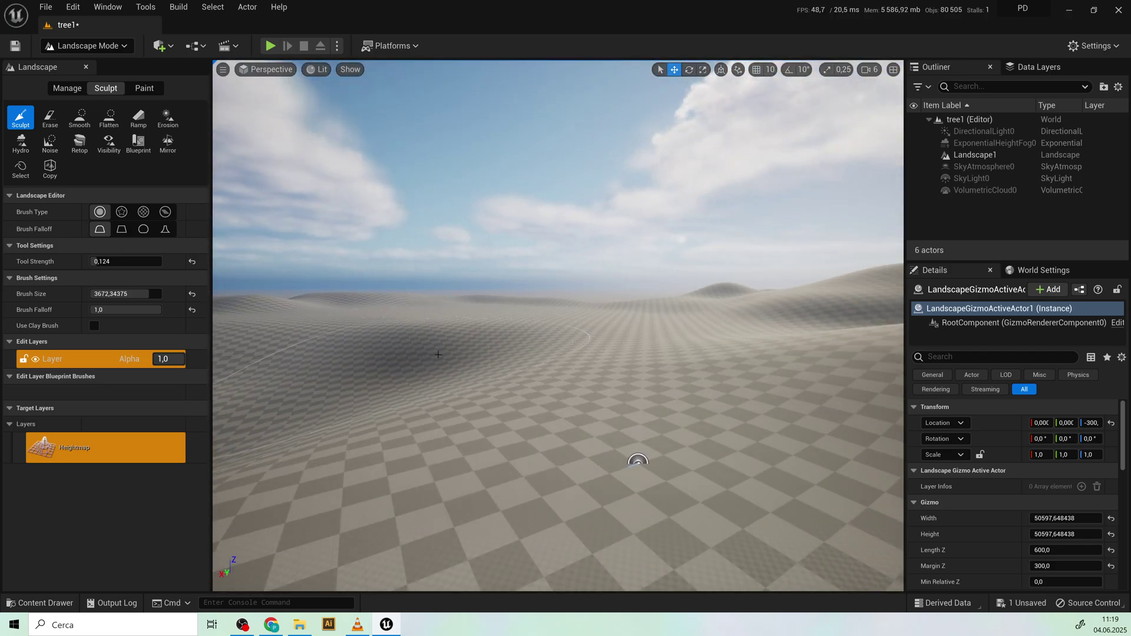
key(ctrl+z)
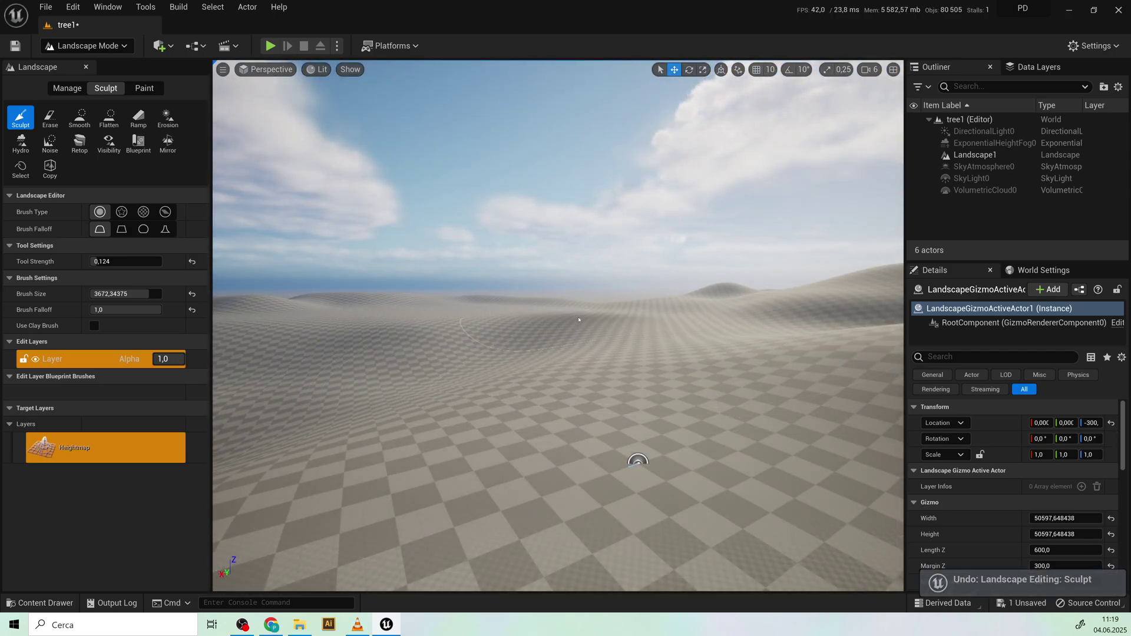
right_drag(637, 461, 465, 406)
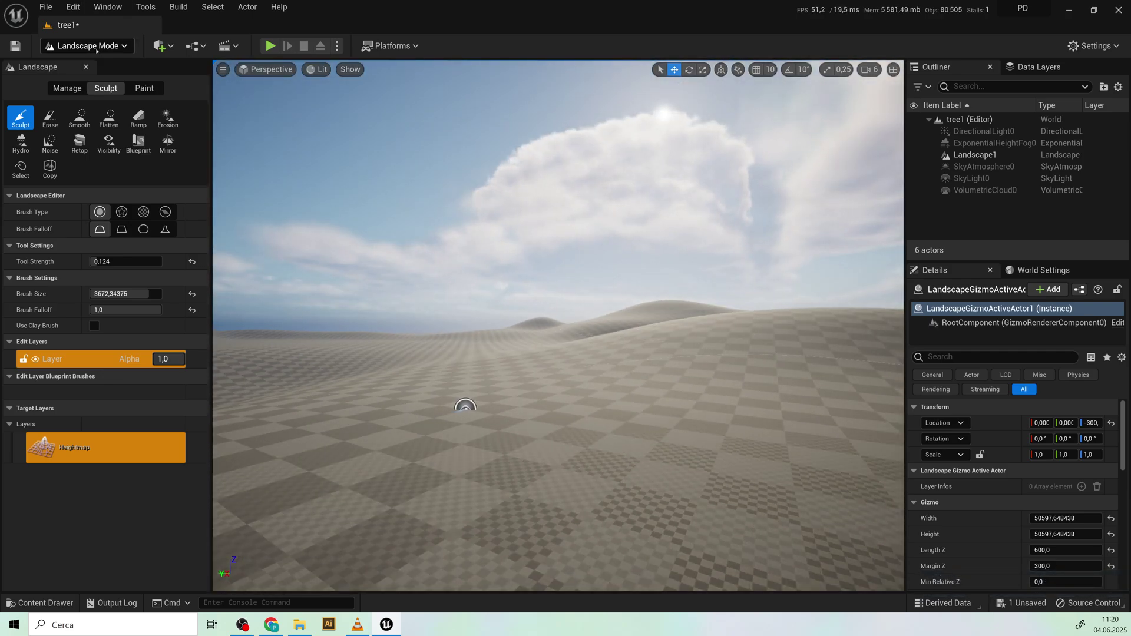
- Switch to Selection Mode and add a Plane shape to the level
click(96, 46)
click(77, 64)
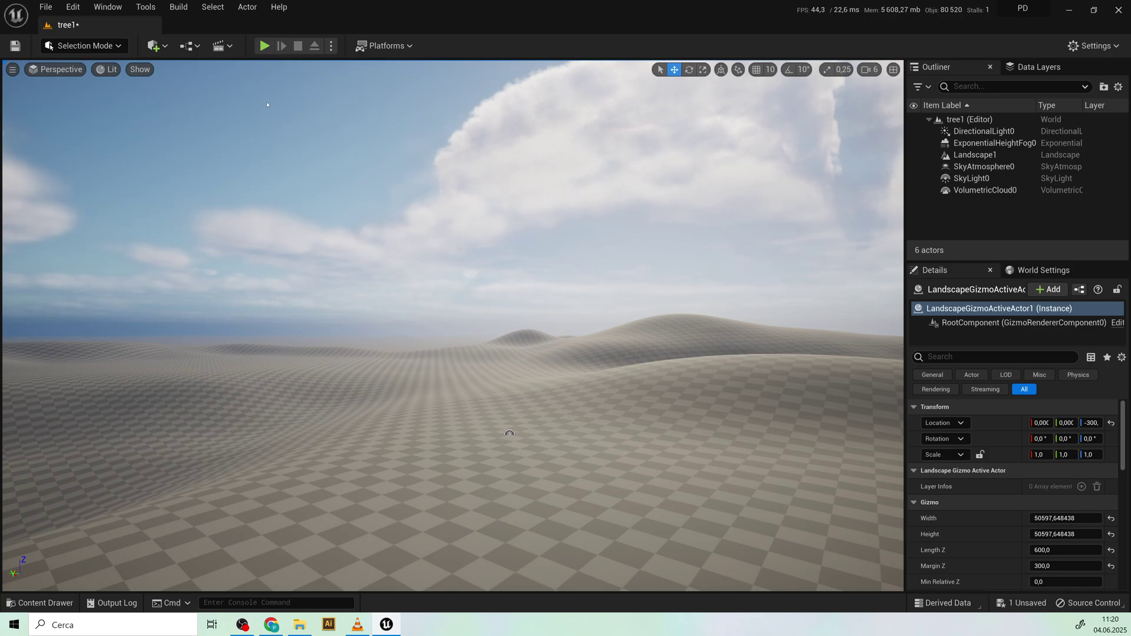
right_drag(452, 326, 479, 339)
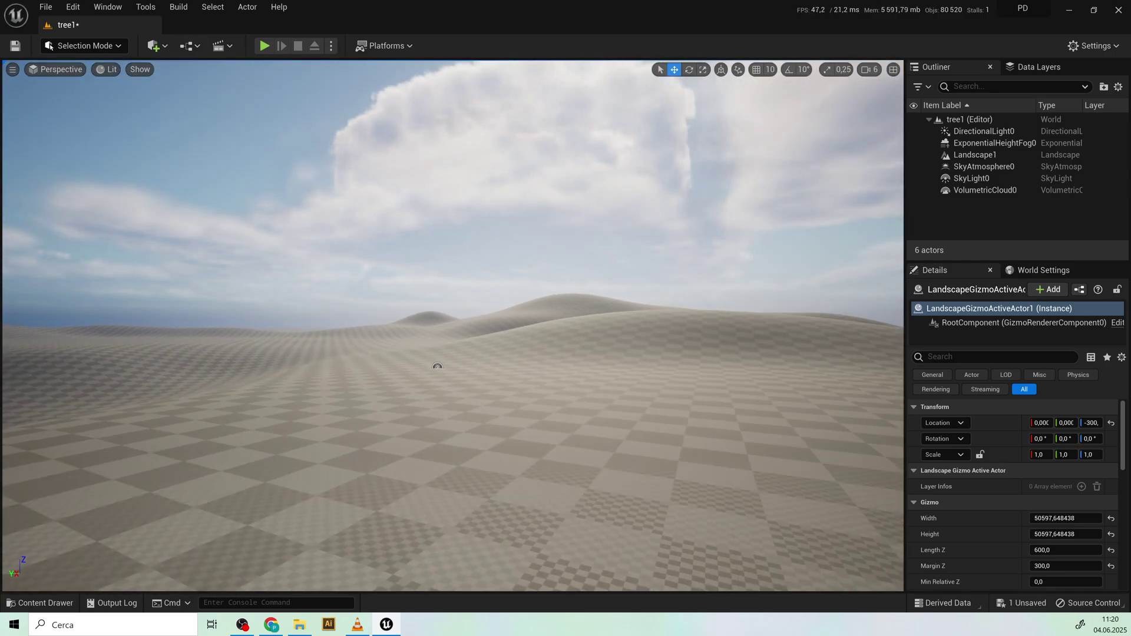
click(153, 46)
mouse_move(189, 169)
click(299, 228)
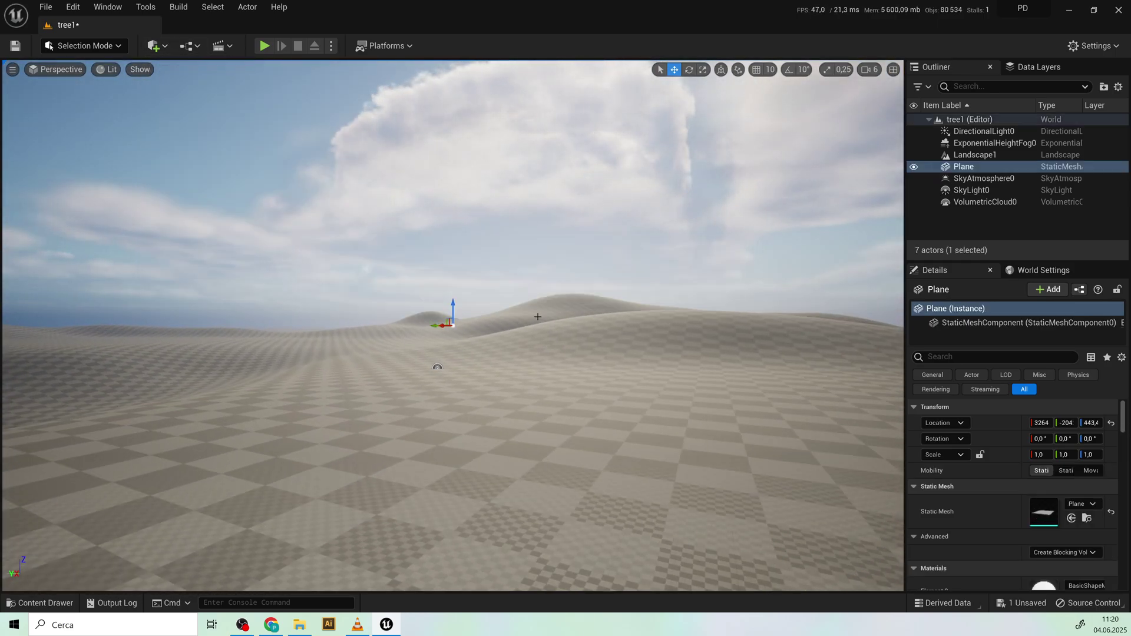
- Scale the plane to about 42.73 on all axes and move it down into the basin at a height of about -166
right_drag(300, 228, 254, 194)
middle_drag(703, 265, 707, 306)
key(r)
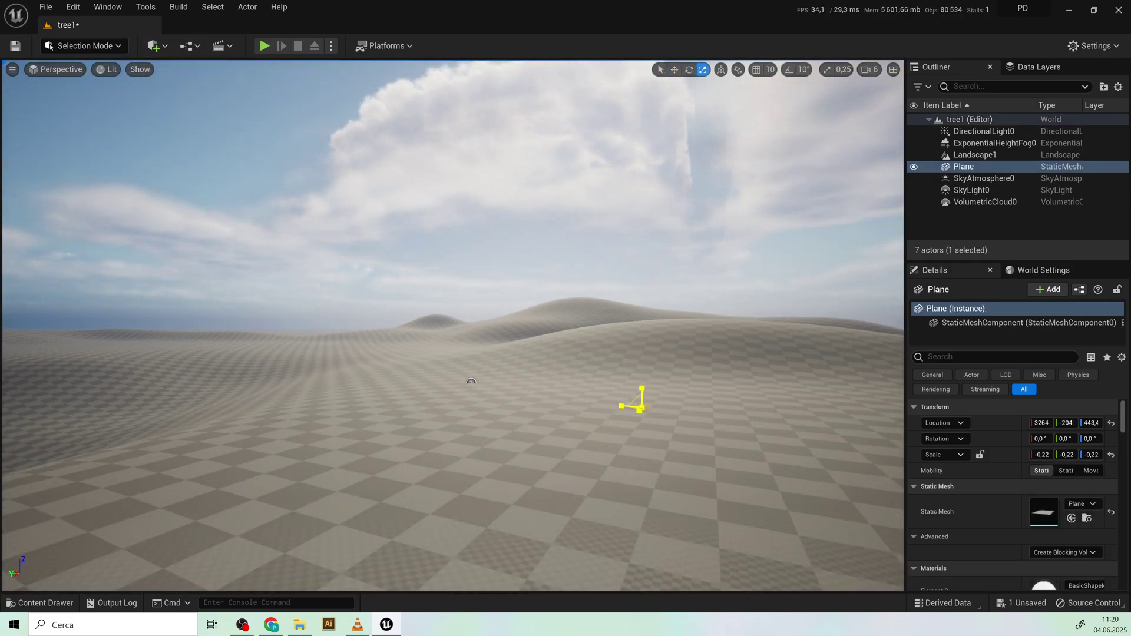
drag(642, 407, 224, 39)
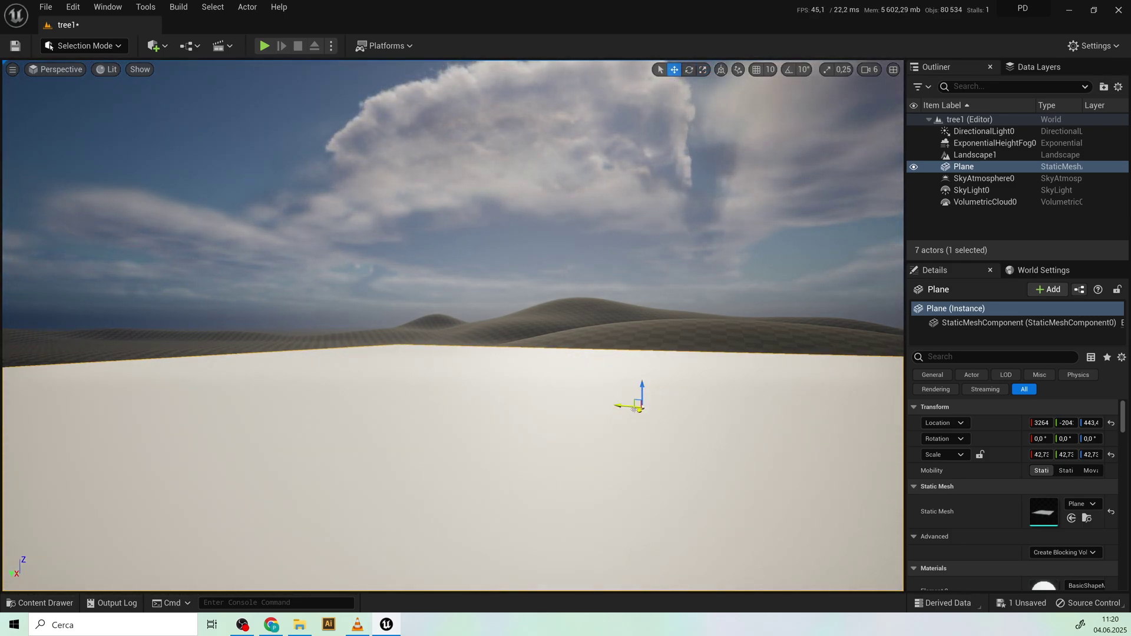
drag(634, 407, 165, 395)
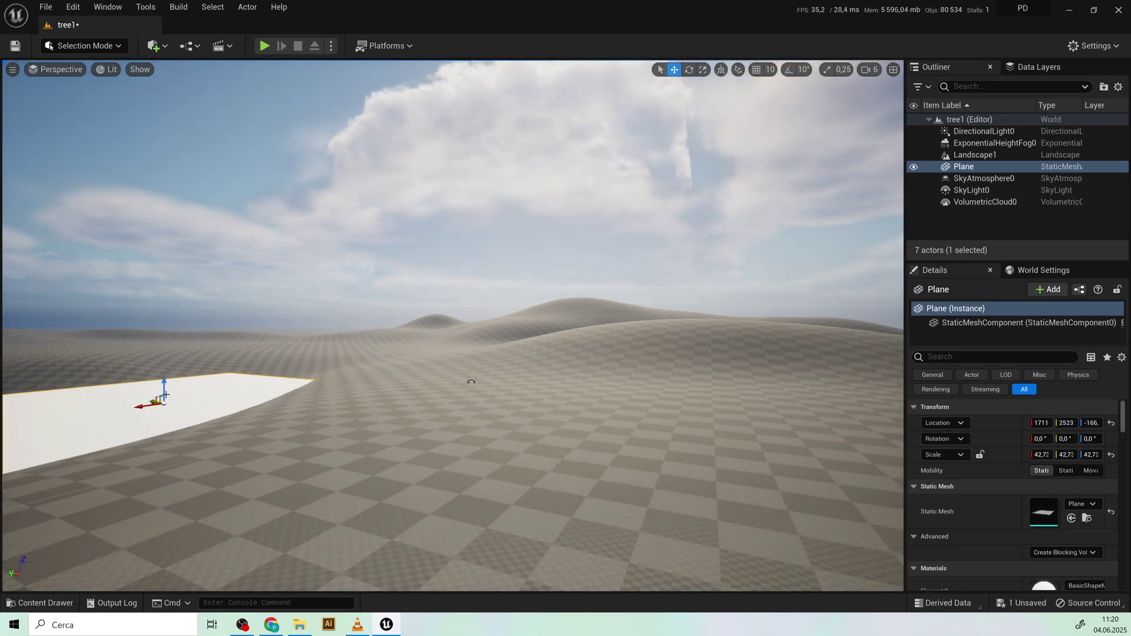
- Enlarge the plane horizontally to a scale of about 192.6 in X and Y and shift it farther across the basin
right_drag(165, 395, 525, 257)
key(r)
drag(554, 352, 533, 359)
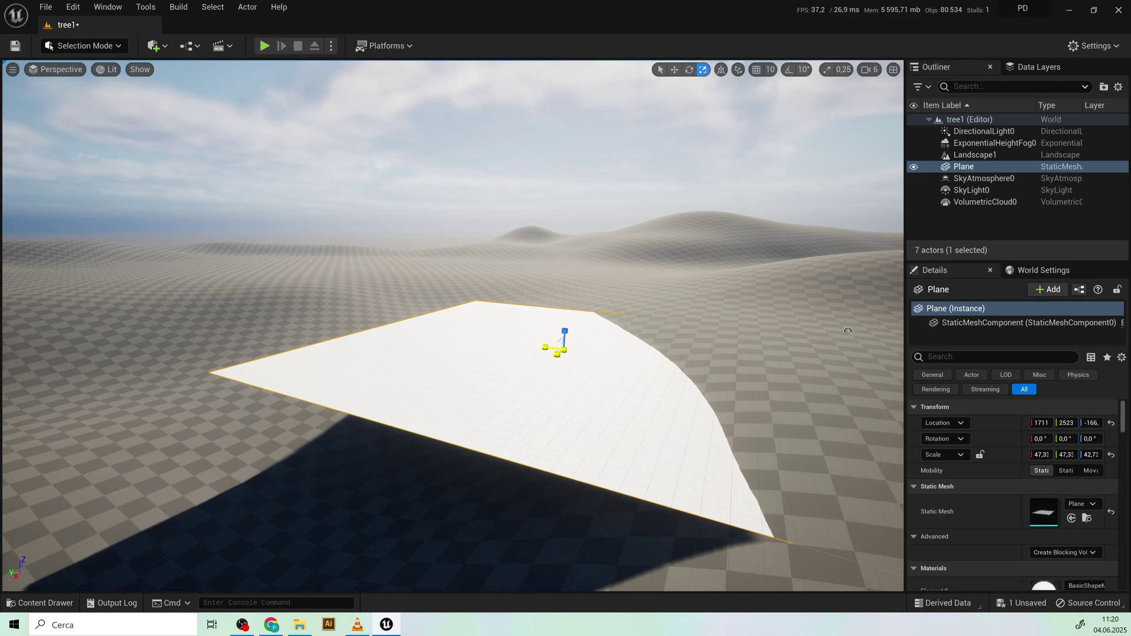
drag(847, 330, 38, 306)
right_drag(37, 306, 766, 330)
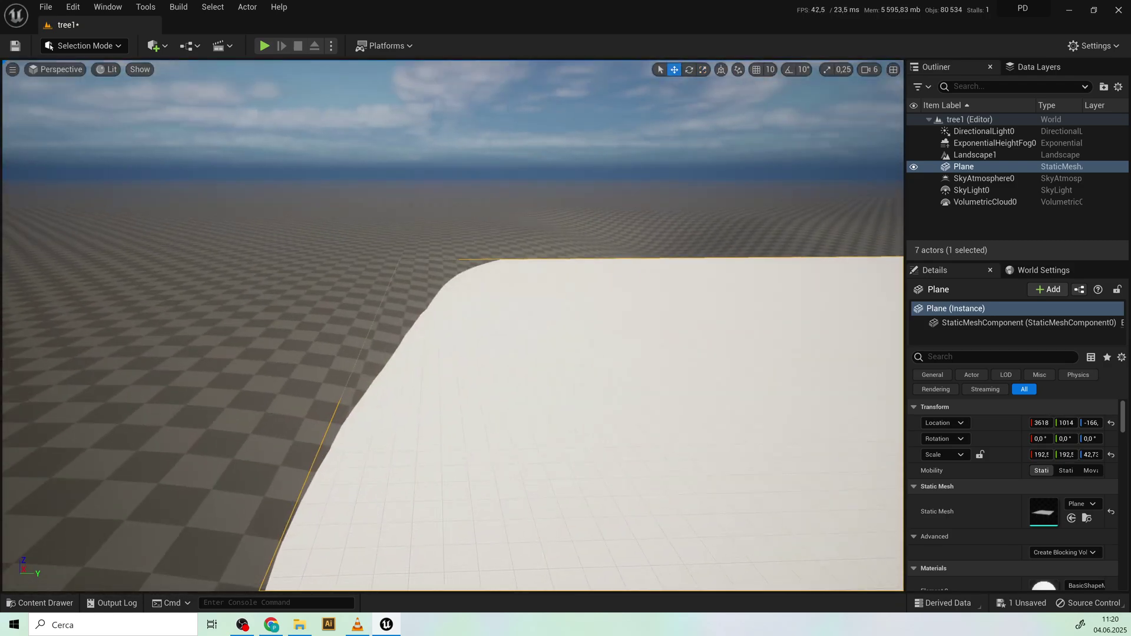
right_drag(452, 325, 740, 321)
- Set the plane's X and Y scale to 500
click(1041, 454)
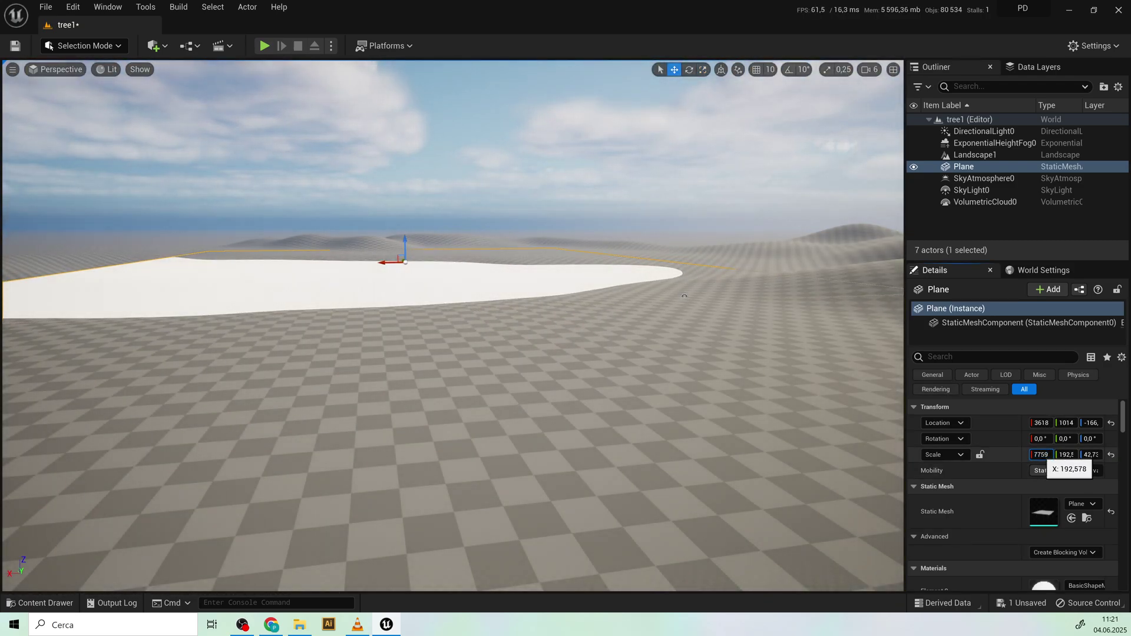
drag(905, 460, 820, 459)
click(1039, 453)
text(500)
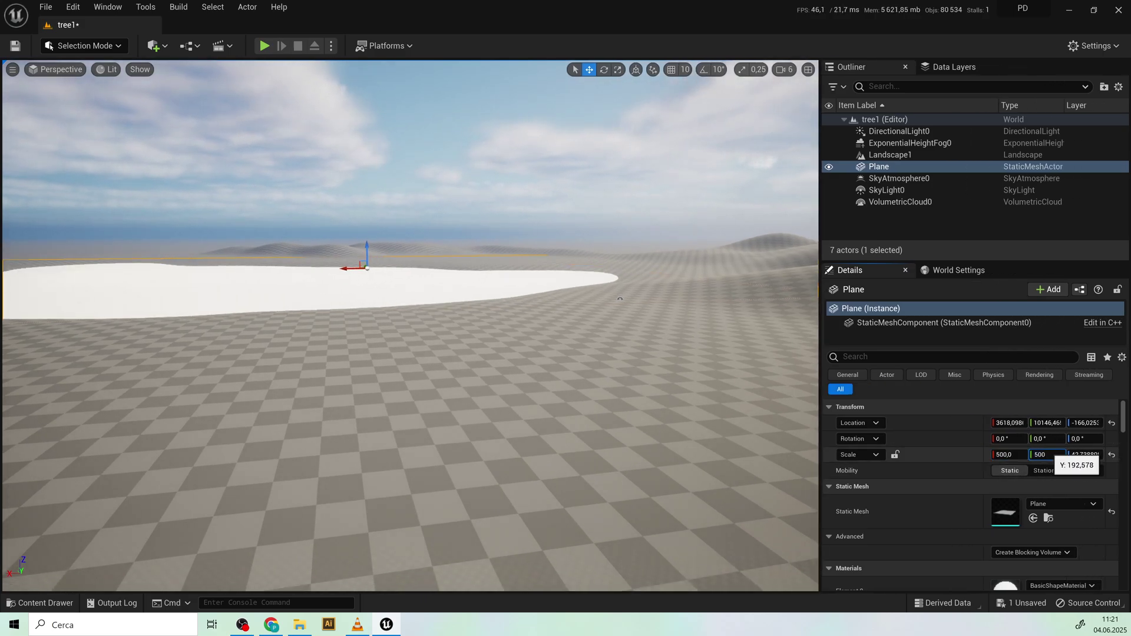
- Return to Landscape Mode and reduce the Sculpt brush size to about 975
mouse_move(648, 365)
right_down()
mouse_move(413, 359)
mouse_move(589, 335)
mouse_move(607, 371)
mouse_move(772, 336)
mouse_move(724, 351)
mouse_move(724, 318)
mouse_move(731, 326)
right_up()
click(83, 45)
click(75, 79)
middle_drag(426, 340, 423, 306)
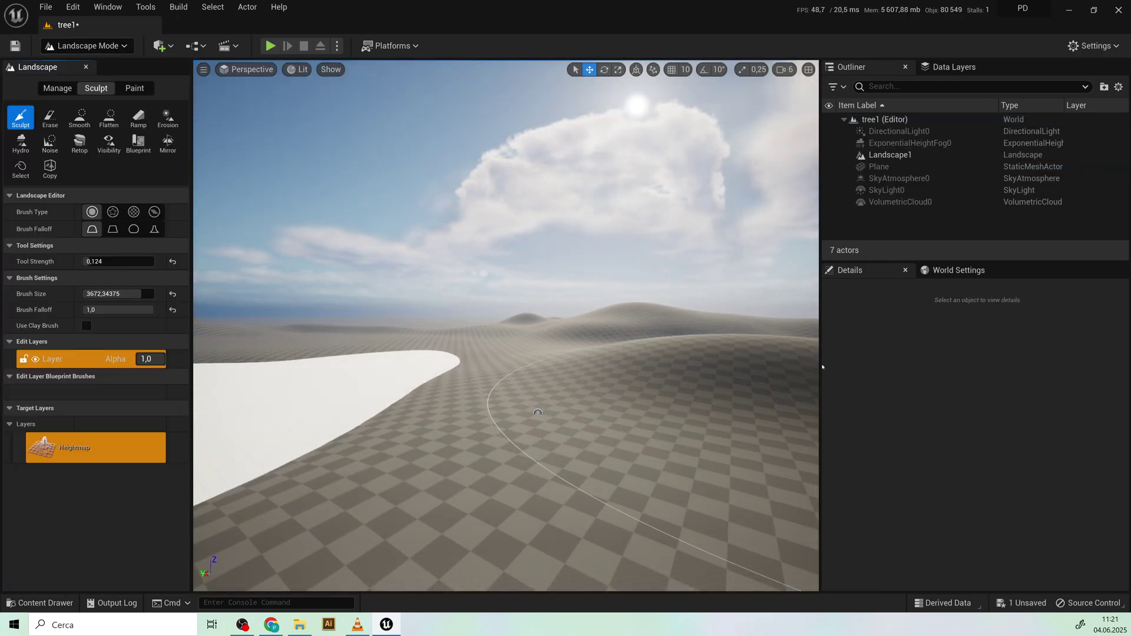
drag(821, 366, 889, 365)
drag(141, 293, 110, 293)
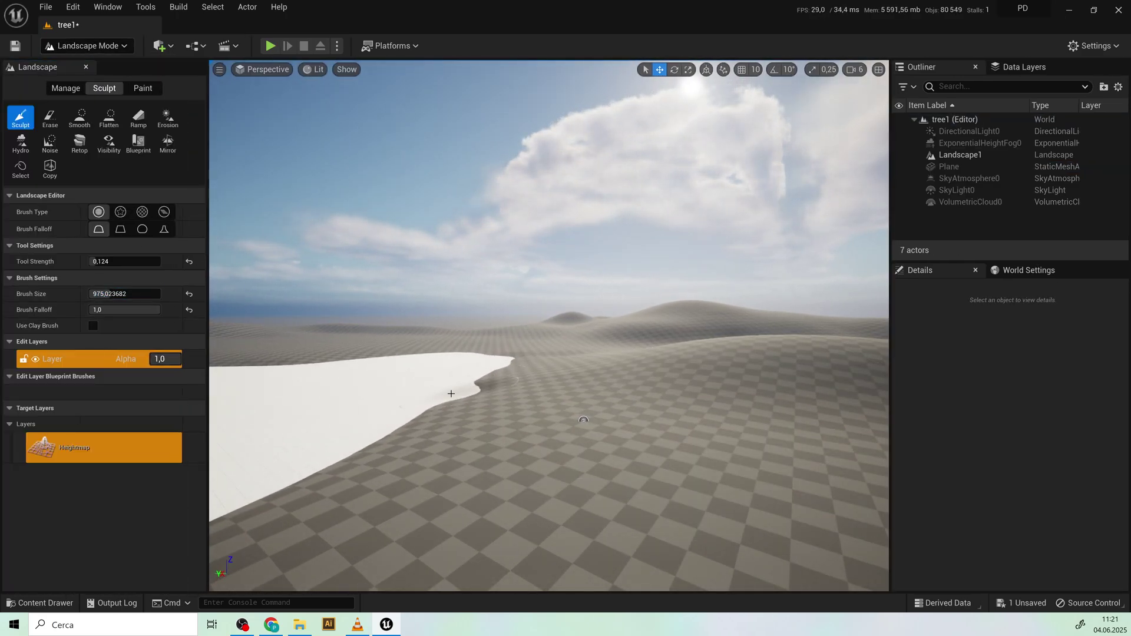
- Lower the terrain along the basin's shoreline with the Sculpt brush so the water plane reaches farther inland along an irregular edge
shift+drag(451, 393, 265, 497)
right_drag(265, 498, 218, 489)
right_drag(454, 430, 401, 413)
shift+drag(460, 419, 384, 371)
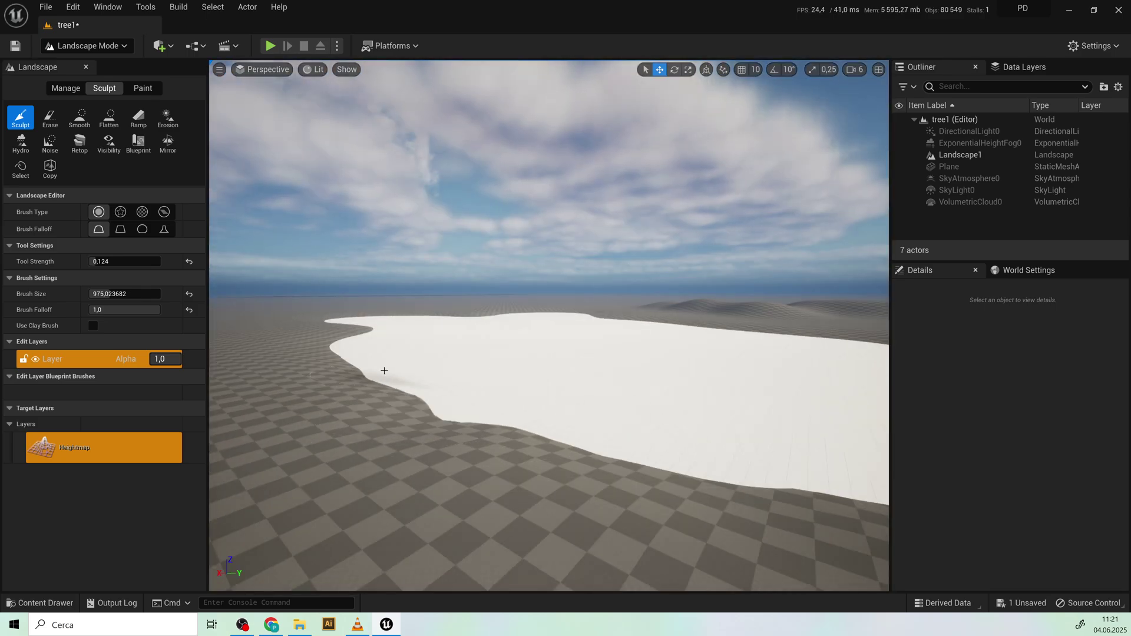
right_drag(561, 338, 672, 358)
key(d)
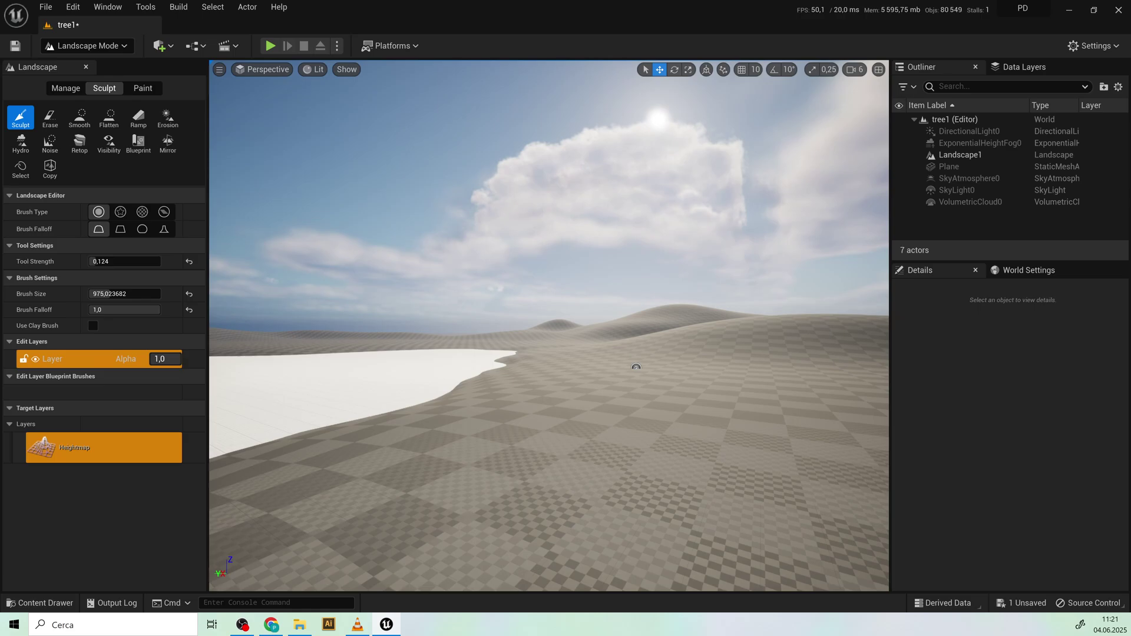
key(e)
key(e)
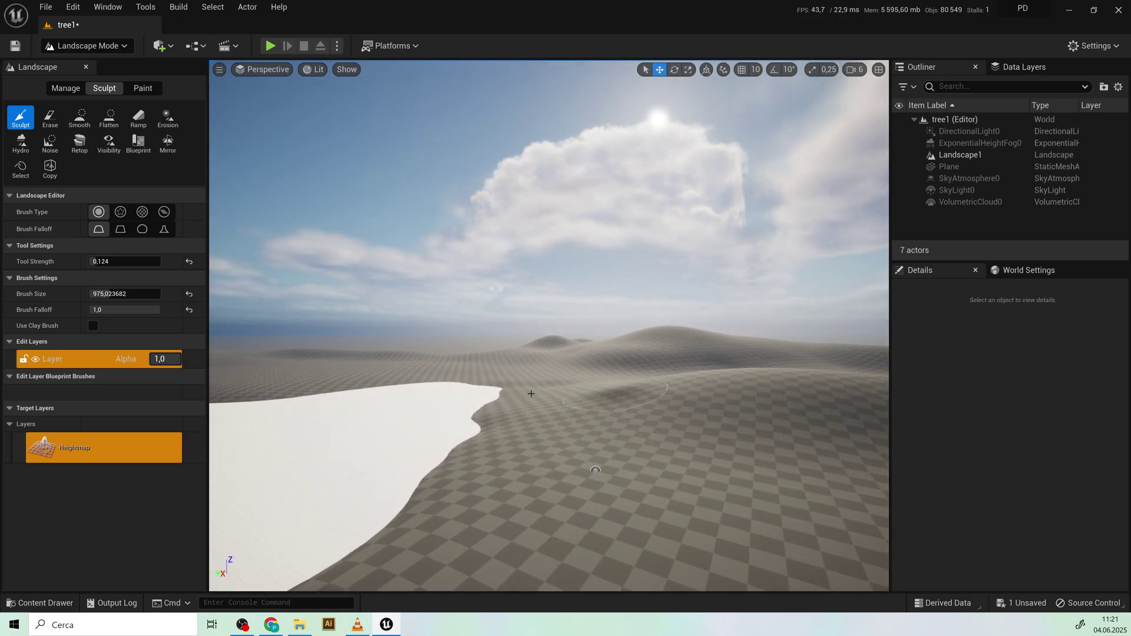
- Increase the Sculpt brush size to about 1887 and lower the terrain beyond the basin, extending the inlet and forming distant ponds
drag(125, 294, 127, 293)
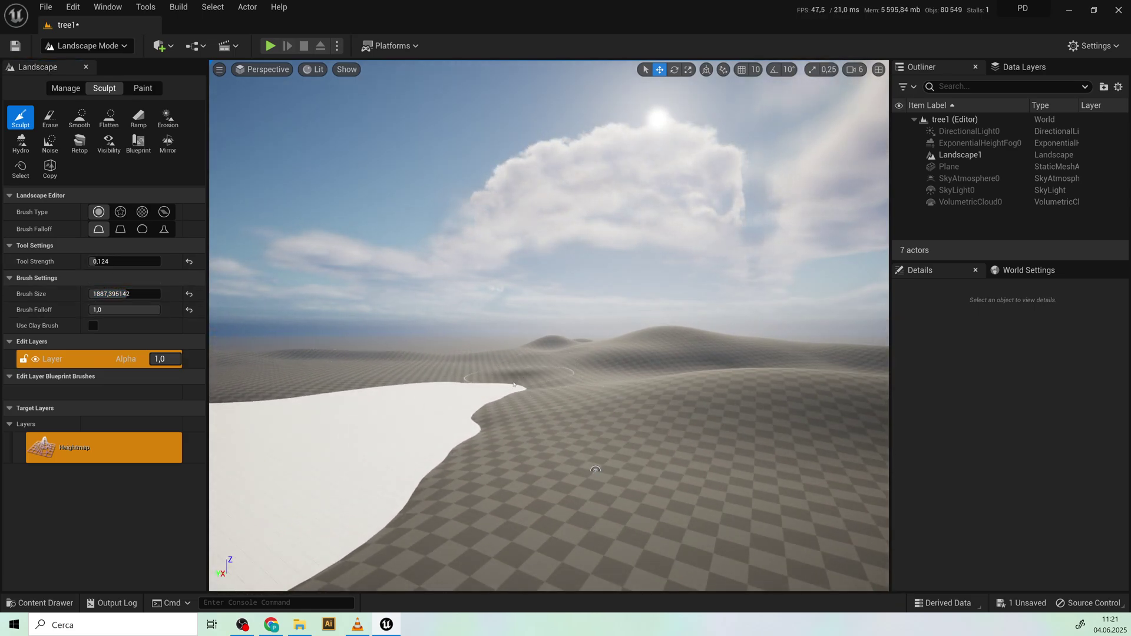
mouse_move(576, 379)
shift+mouse_down()
mouse_move(617, 369)
mouse_move(543, 378)
mouse_move(632, 364)
mouse_move(687, 389)
mouse_move(552, 381)
mouse_move(682, 361)
mouse_move(665, 412)
shift+mouse_up()
right_drag(665, 412, 666, 330)
key(q)
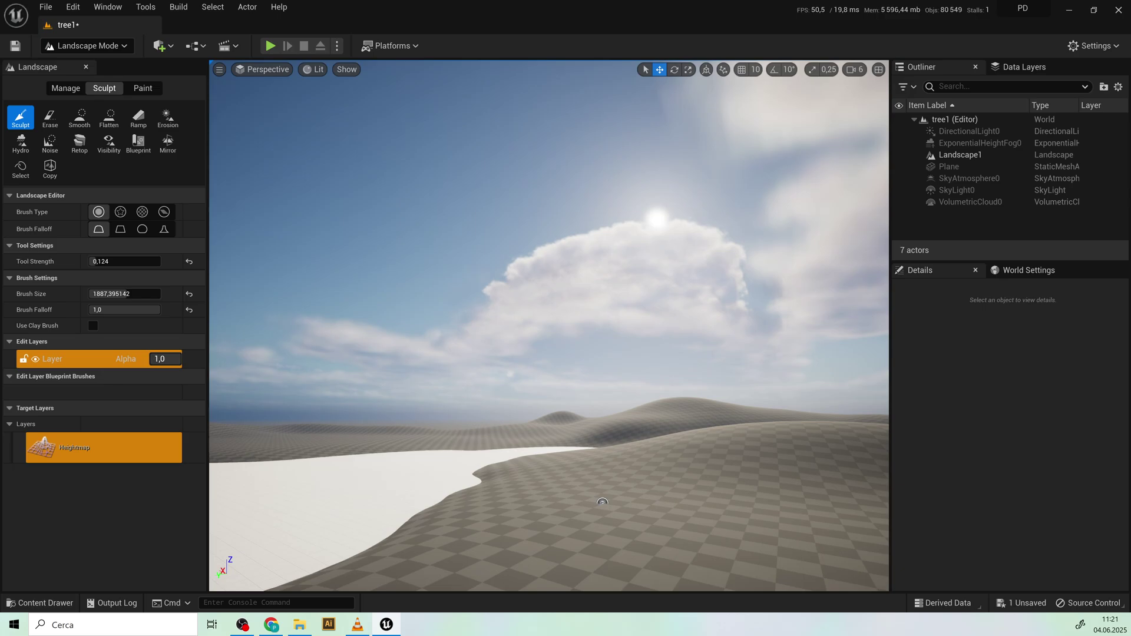
key(e)
key(e)
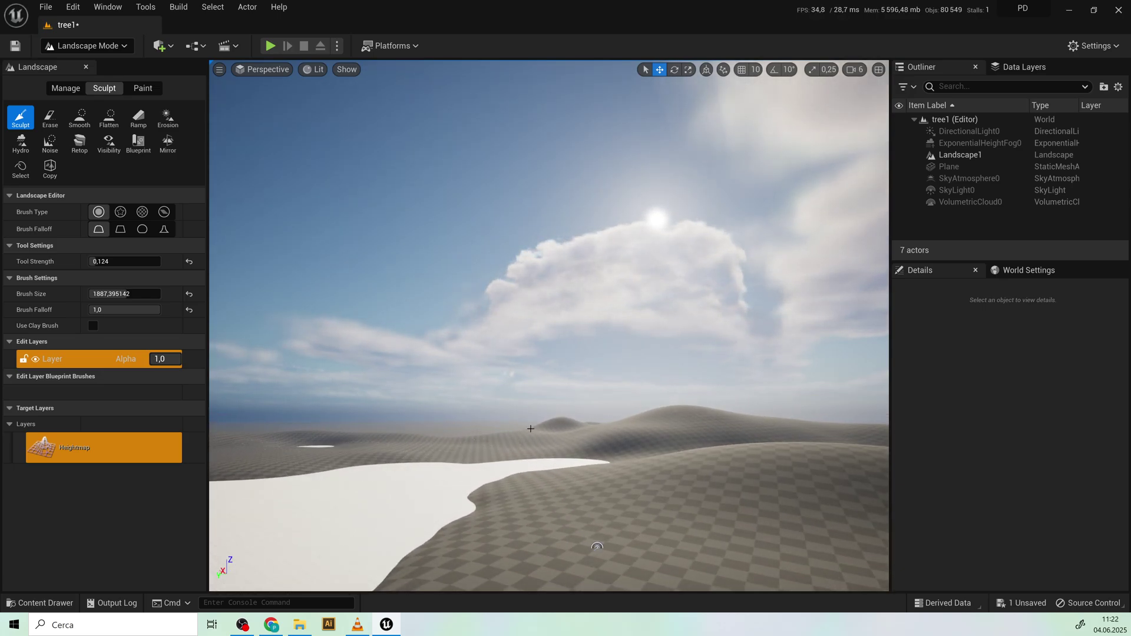
middle_drag(330, 445, 371, 502)
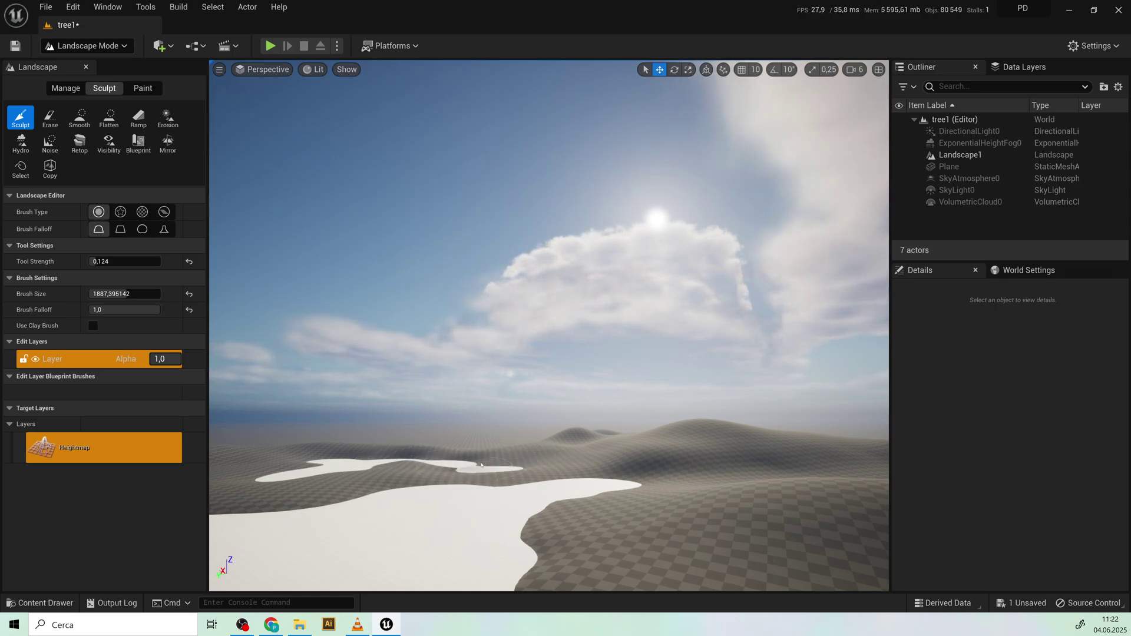
- Examine the sculpted shoreline, ponds and hills from several directions across the landscape
right_drag(481, 465, 412, 460)
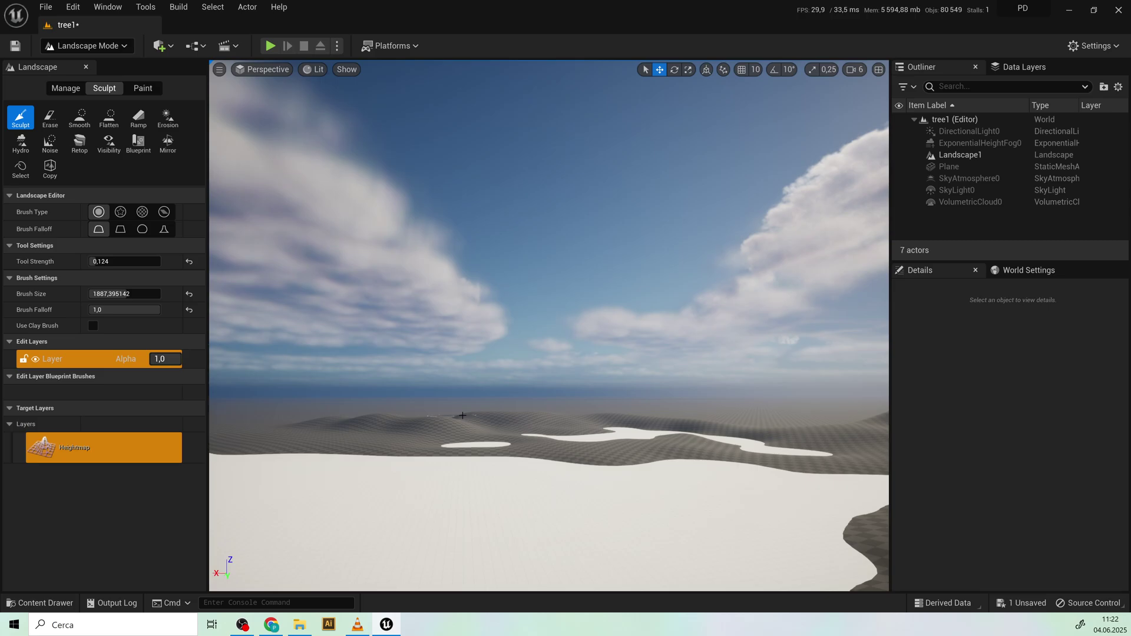
key(s)
right_drag(463, 415, 624, 439)
key(a)
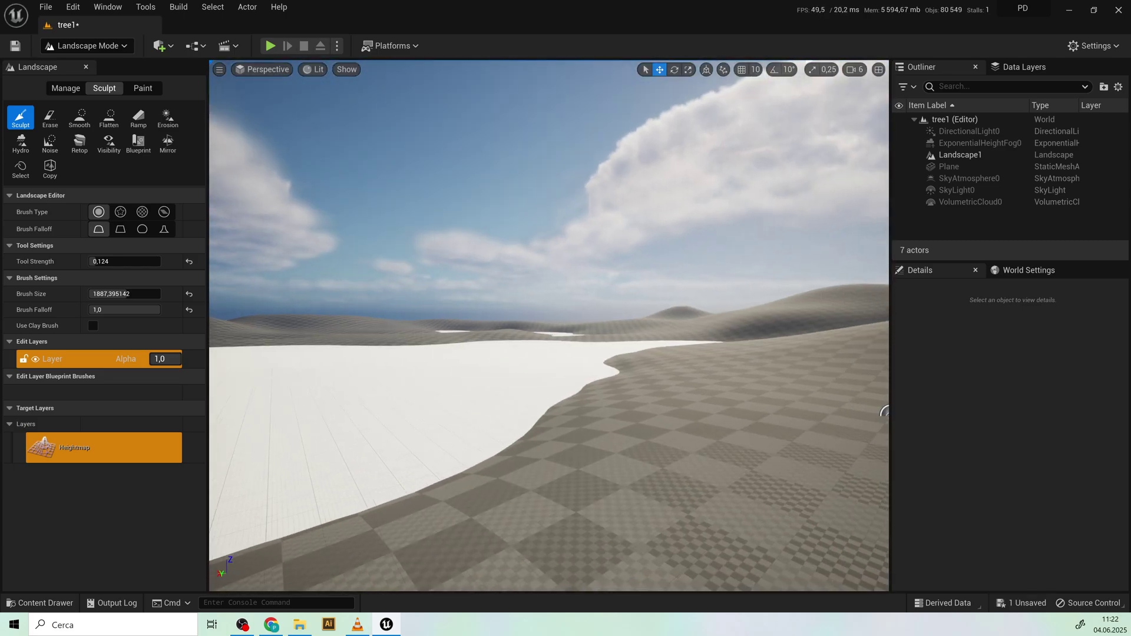
right_drag(884, 411, 680, 383)
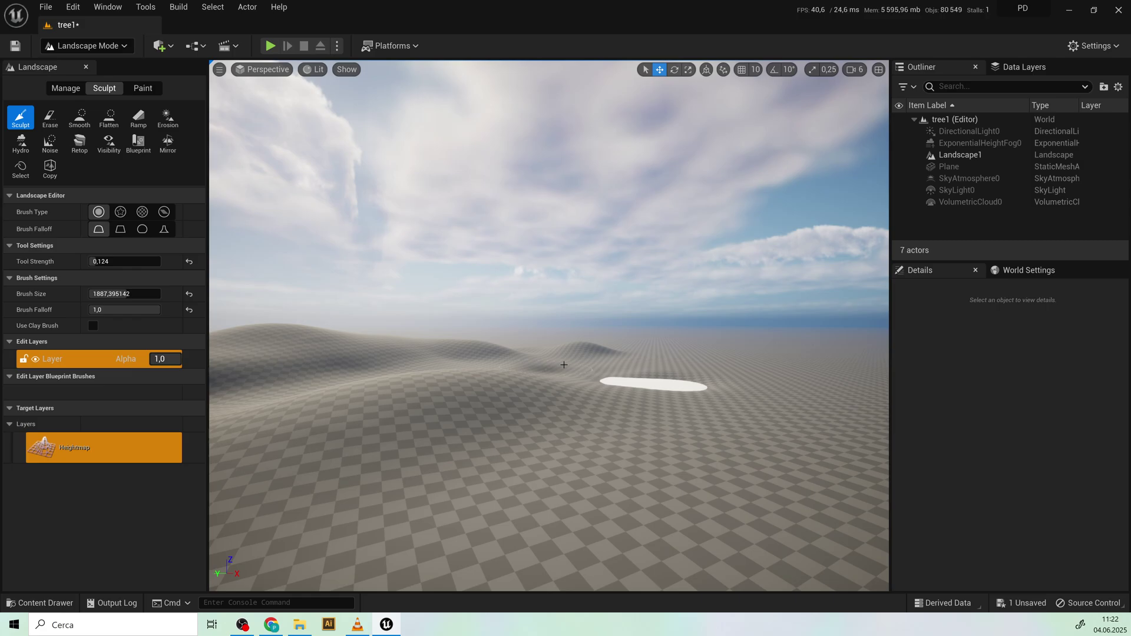
right_drag(563, 364, 724, 397)
right_drag(883, 368, 412, 359)
drag(126, 293, 388, 352)
right_drag(439, 389, 318, 412)
right_drag(445, 325, 329, 347)
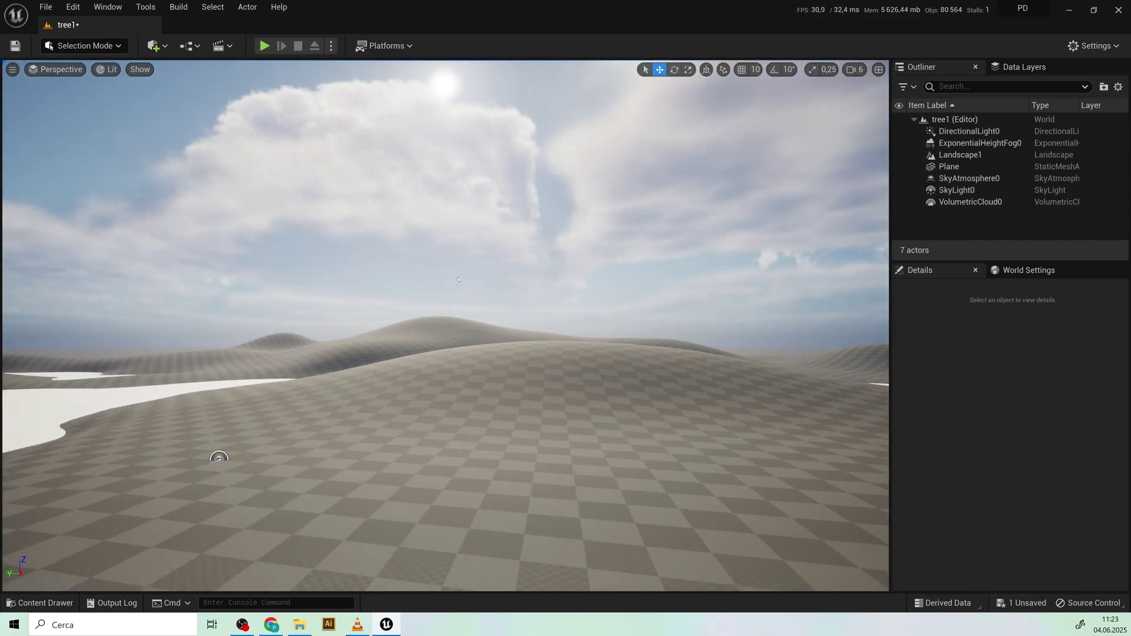
- Switch to Selection Mode, add a Cube and move it down near the ground at a height of about 28
click(158, 45)
mouse_move(197, 182)
click(191, 274)
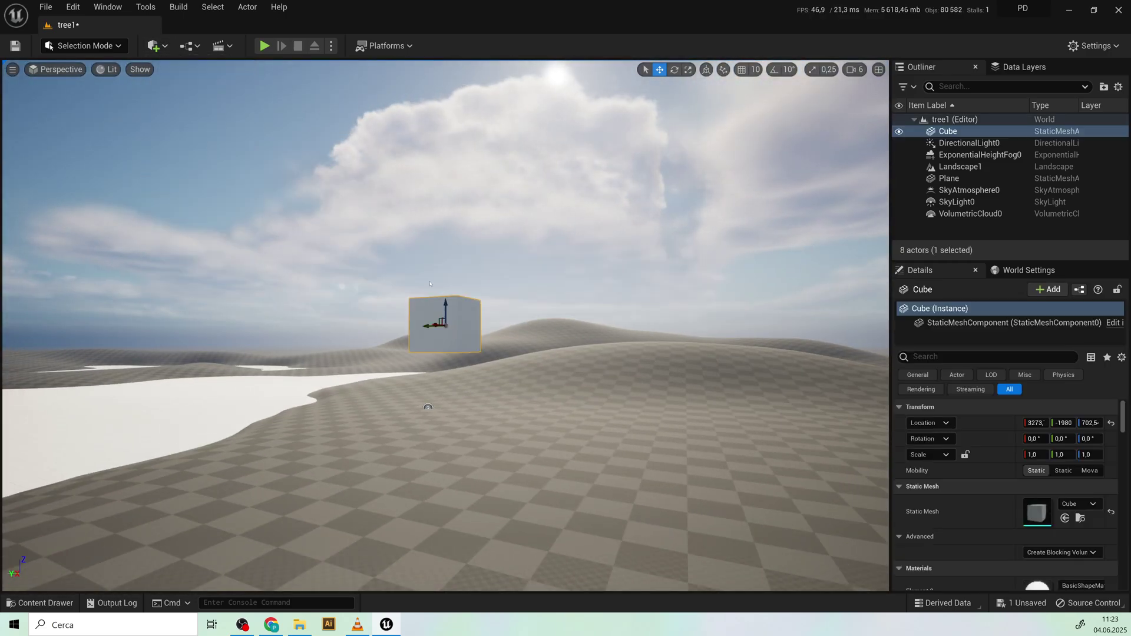
drag(470, 440, 470, 419)
scroll(470, 419, up, 4)
middle_drag(470, 419, 446, 157)
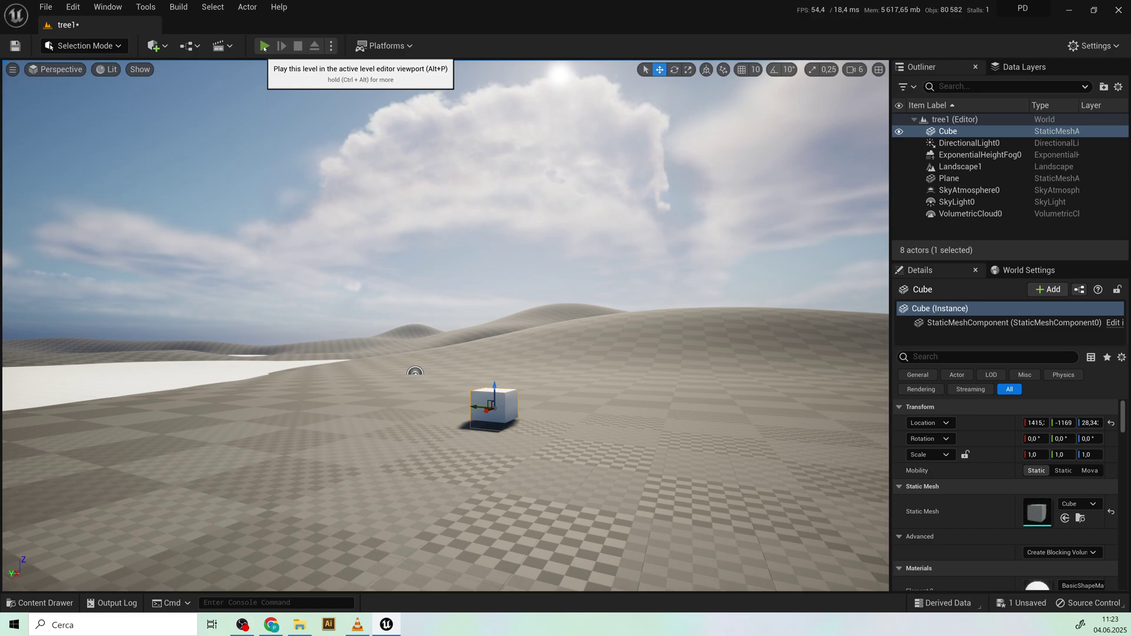
- Play the level in the editor and run the character around the cube to check the landscape's scale
key(alt+p)
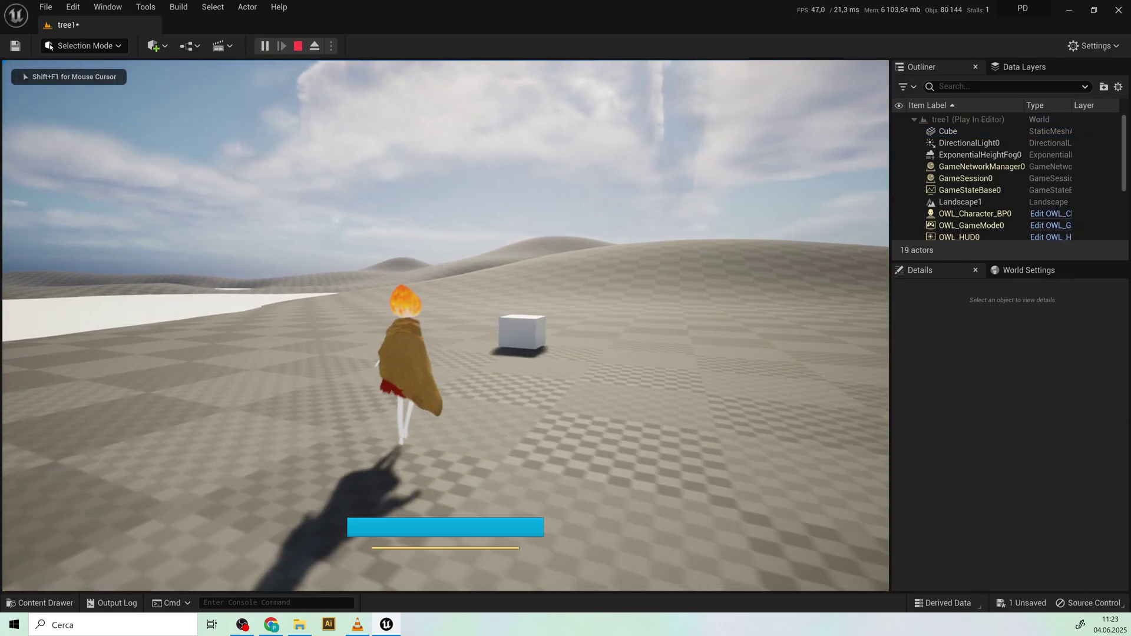
key(w)
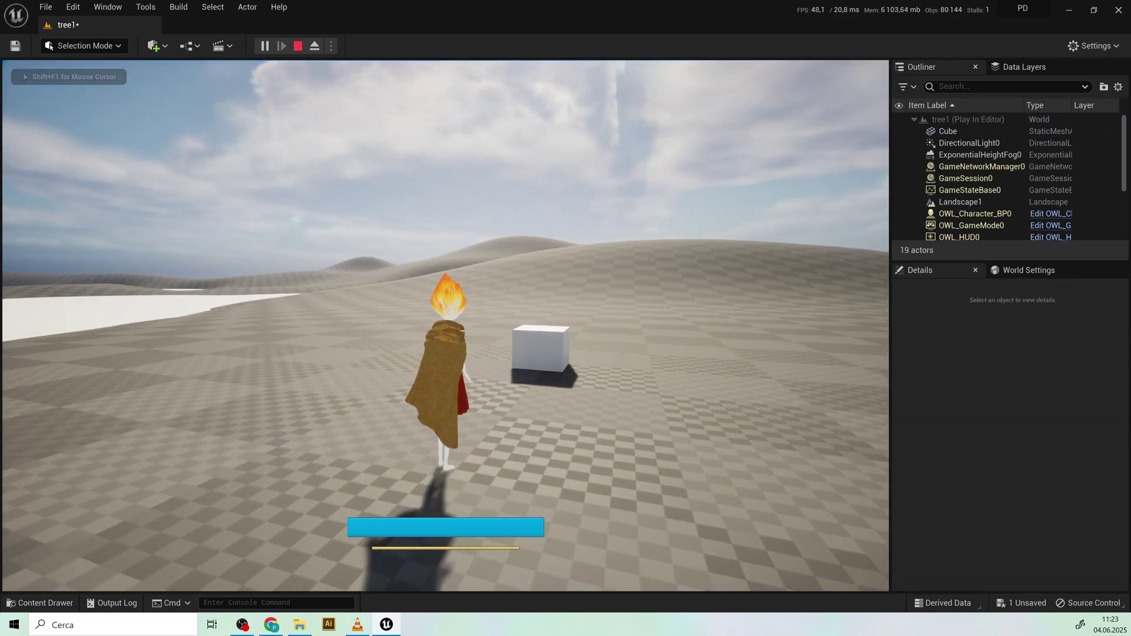
key(d)
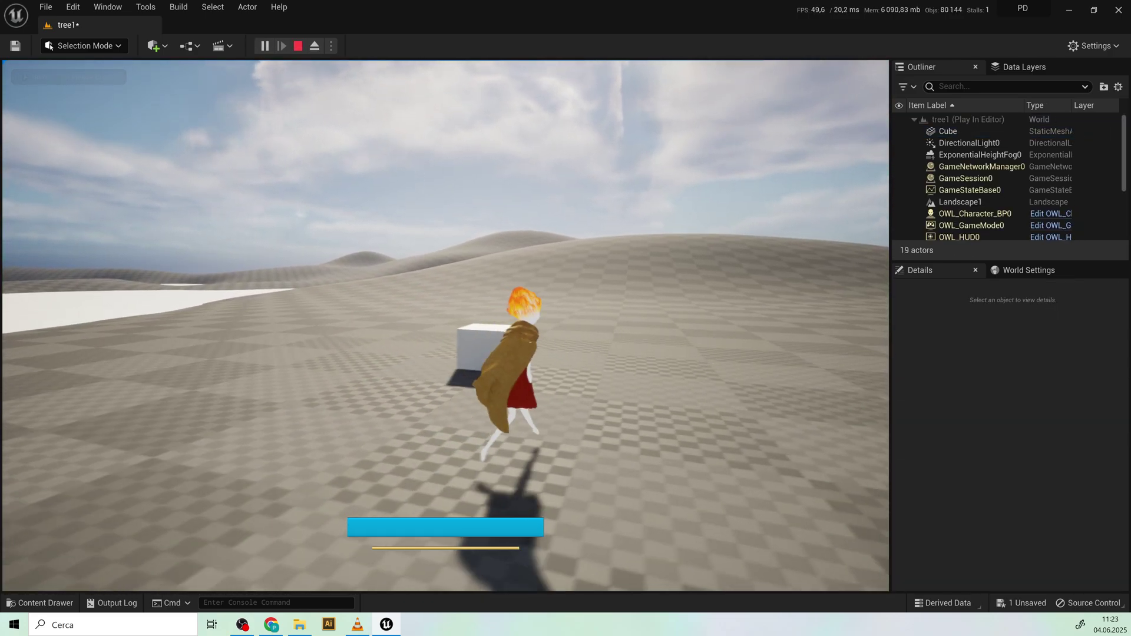
key(w)
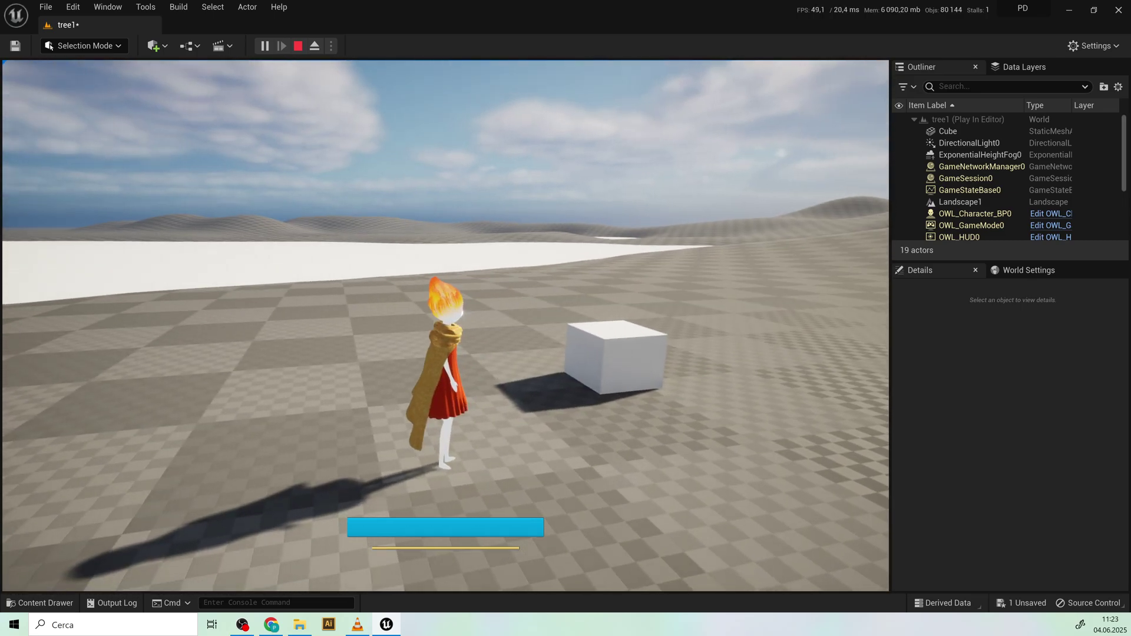
key(w)
key(d)
key(a)
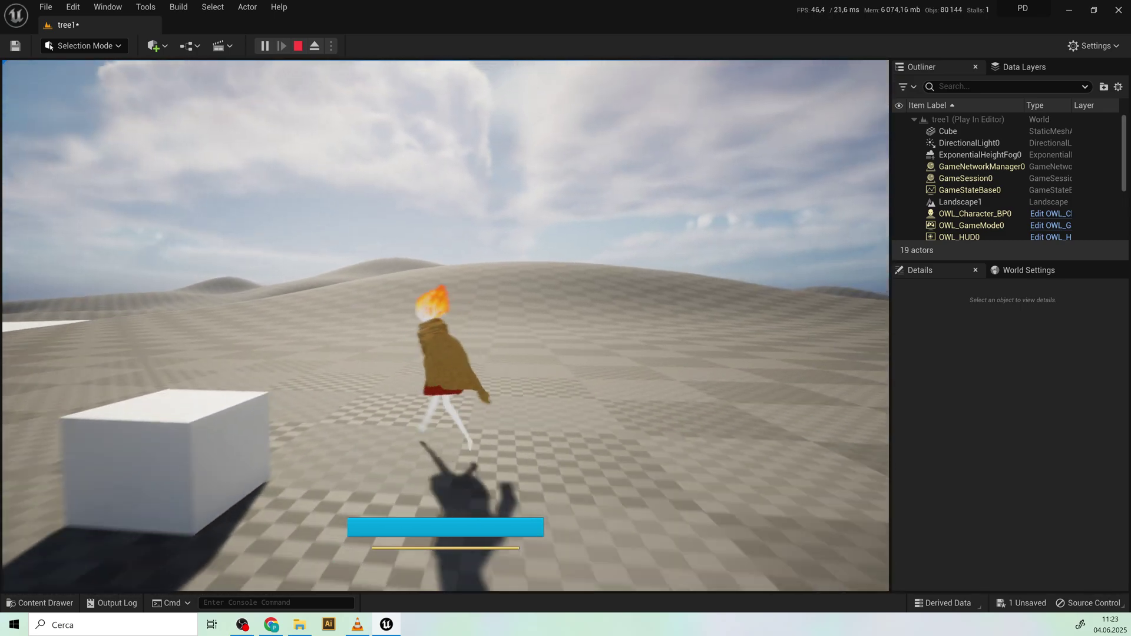
key(w)
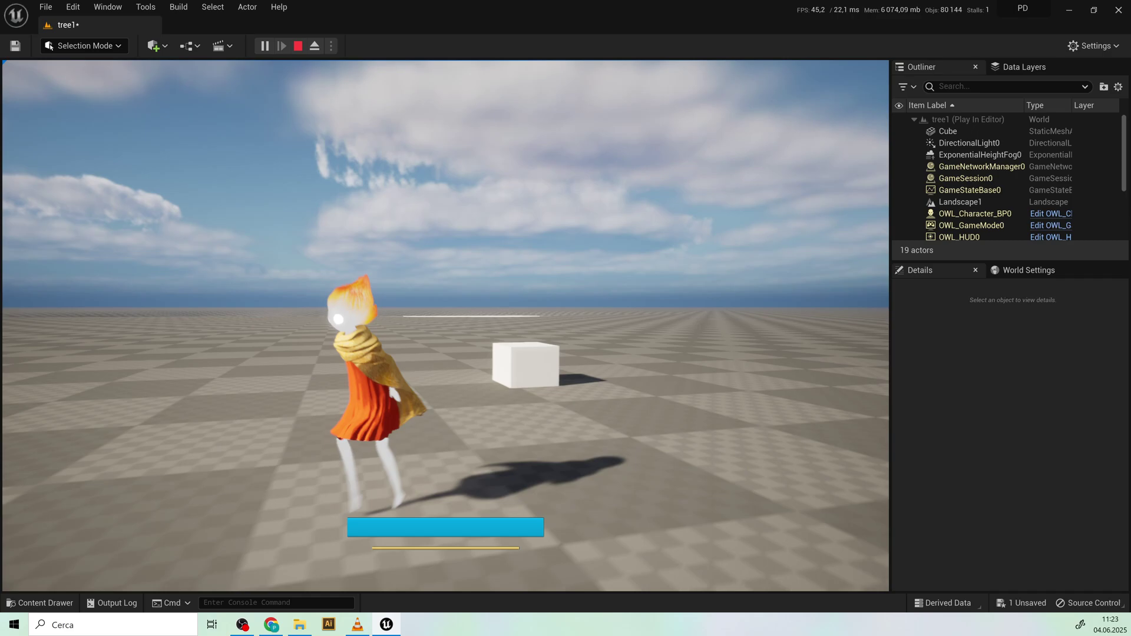
key(w)
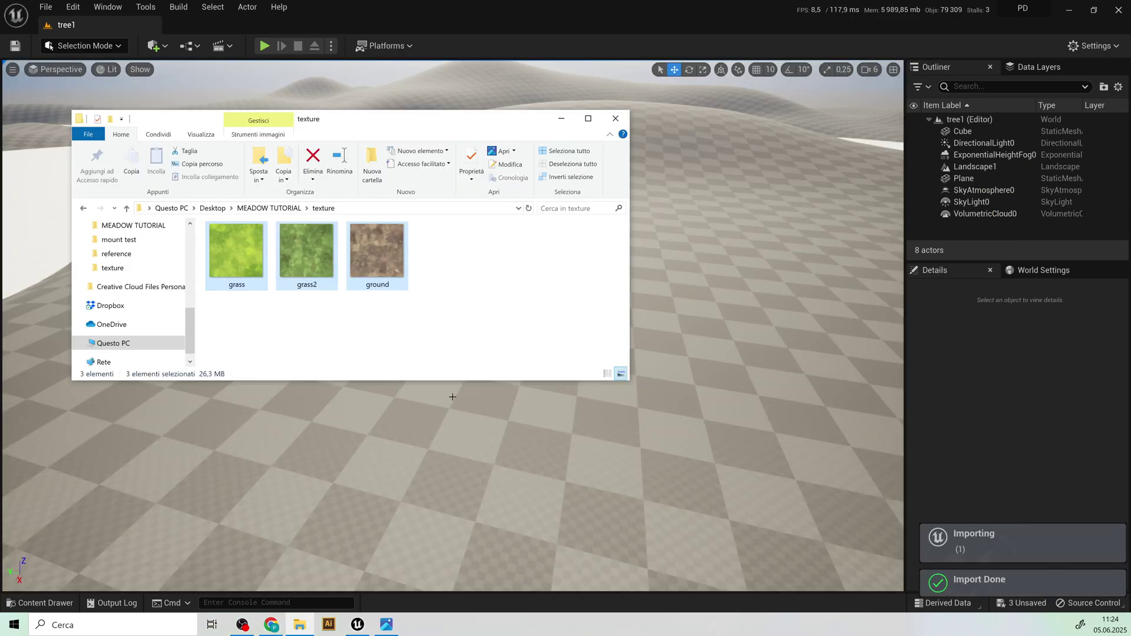
- Minimize the texture folder window and bring up the imported grass, grass2 and ground textures in the project's landscape material folder
click(563, 119)
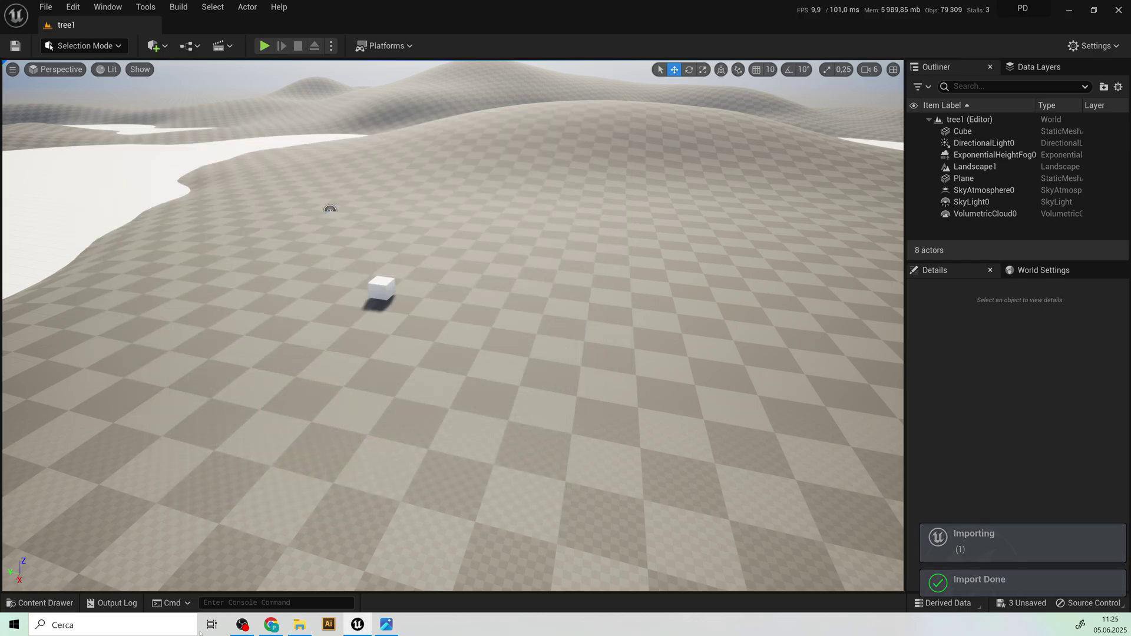
click(40, 603)
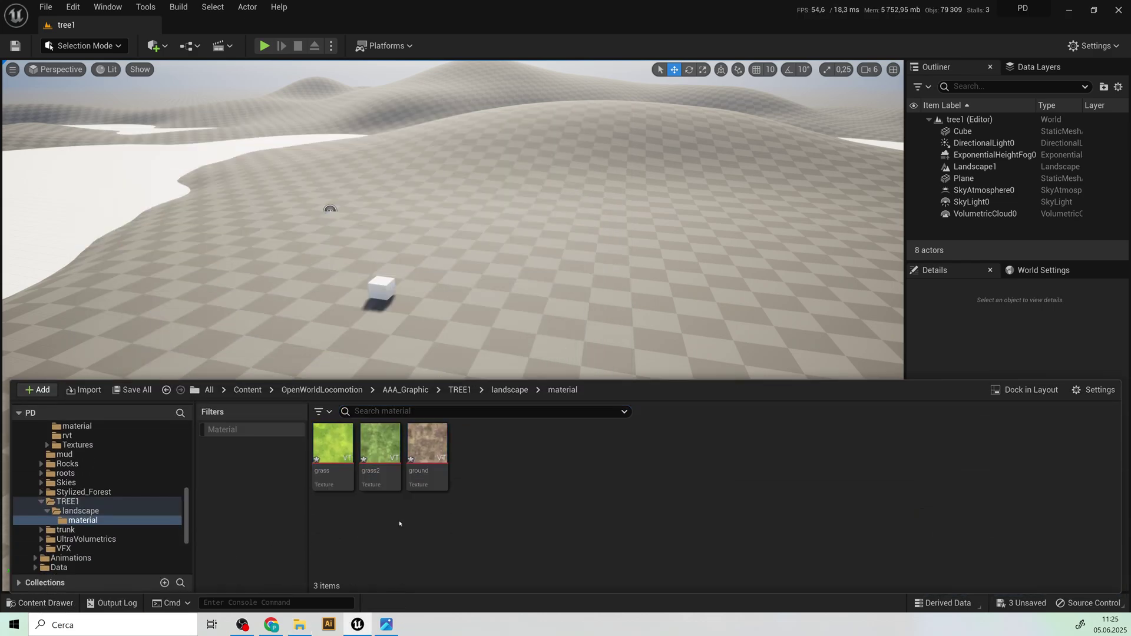
click(335, 449)
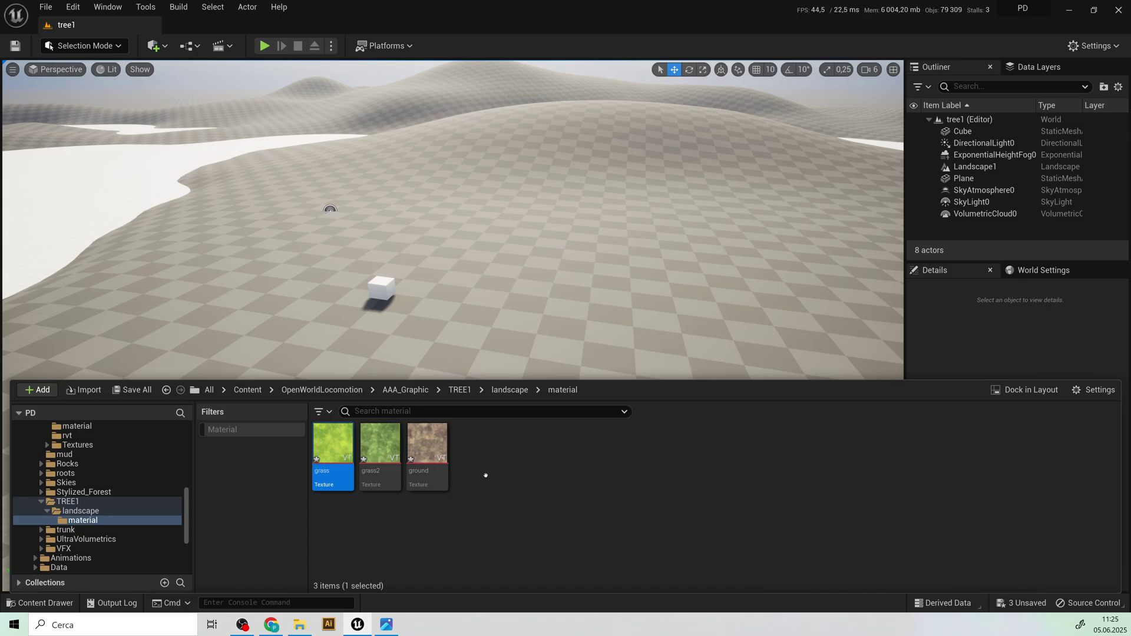
click(487, 503)
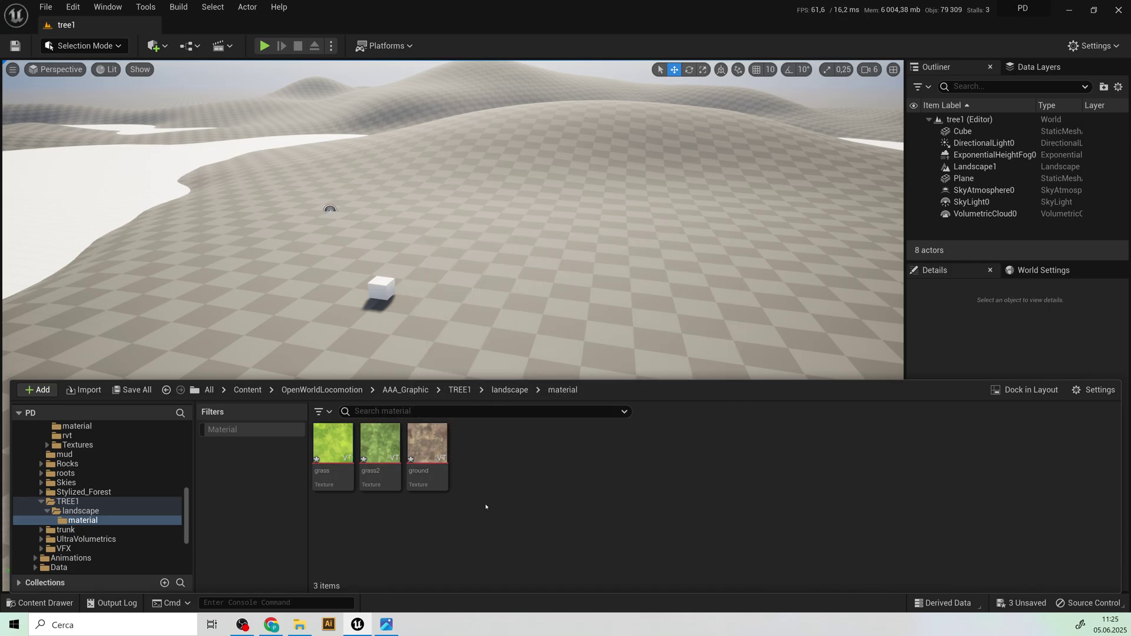
- Convert the grass, grass2 and ground virtual textures to regular textures with a texture size threshold of 4096
click(333, 445)
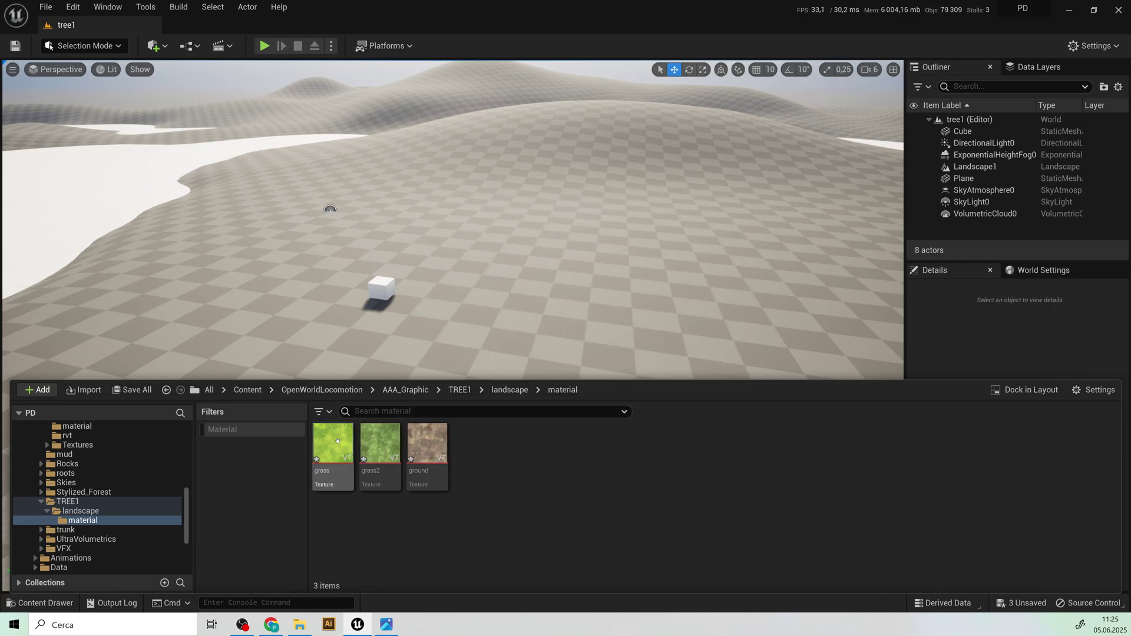
ctrl+click(395, 443)
ctrl+click(427, 443)
right_click(421, 445)
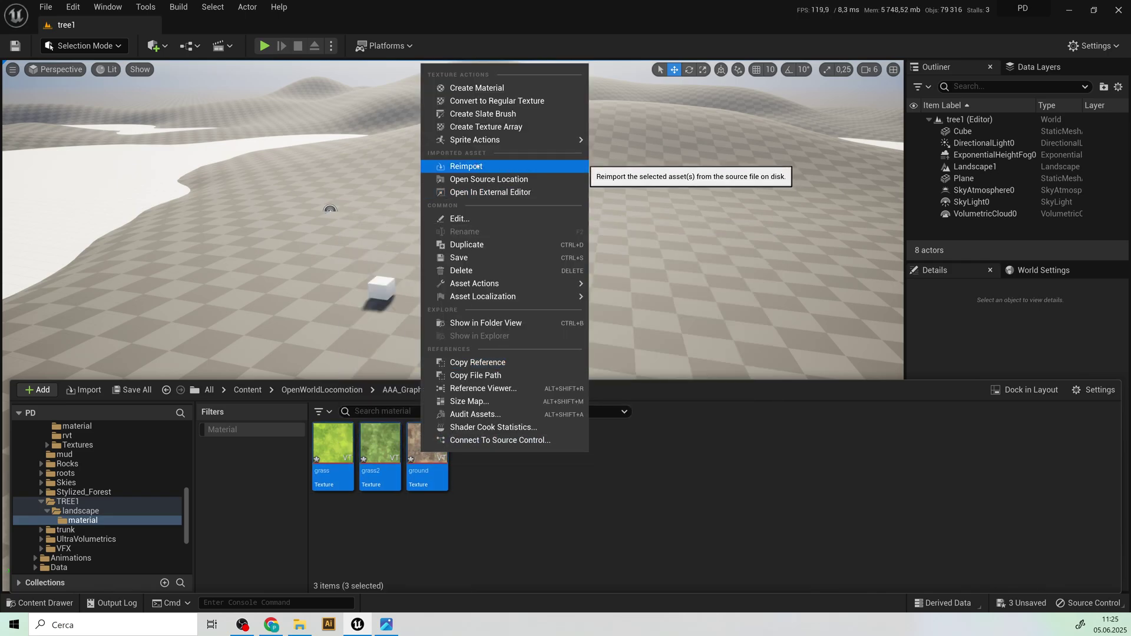
click(493, 101)
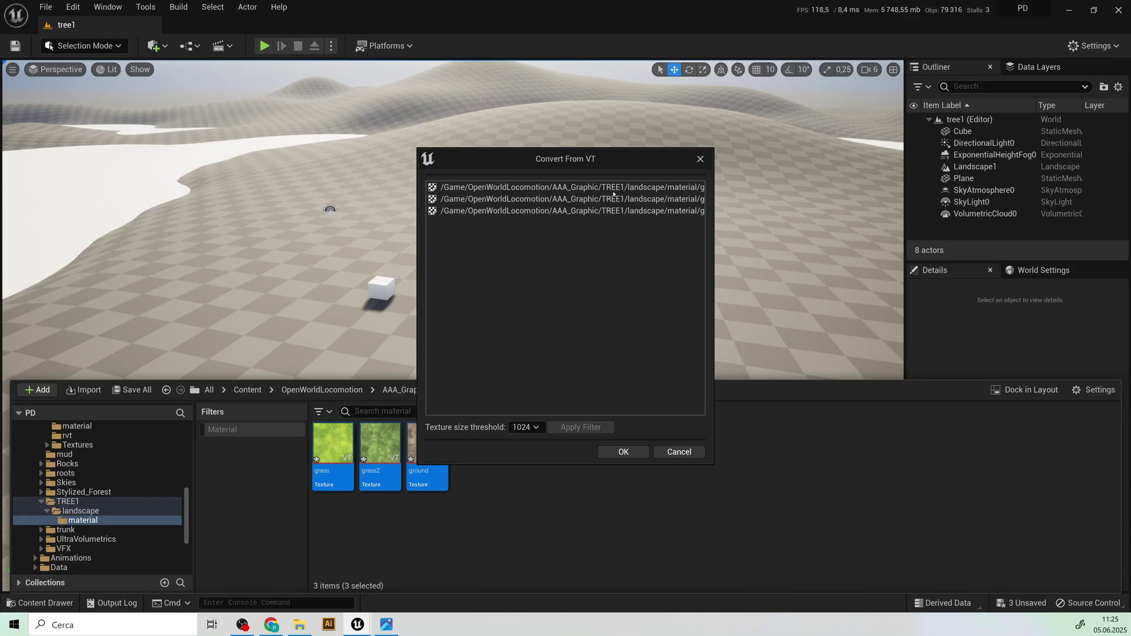
click(536, 428)
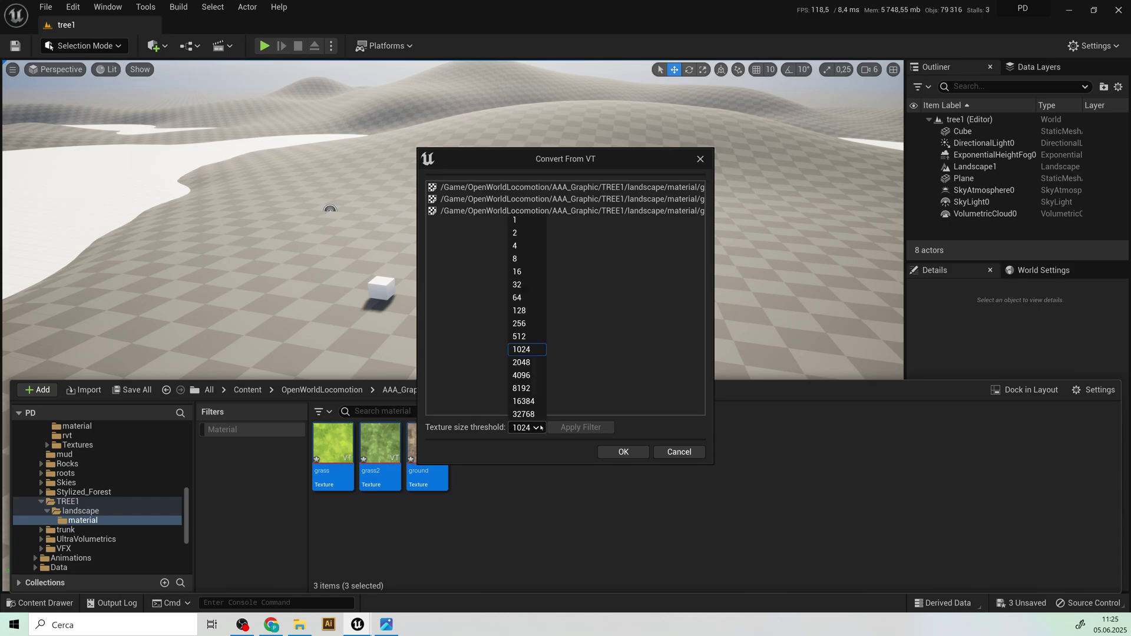
click(528, 375)
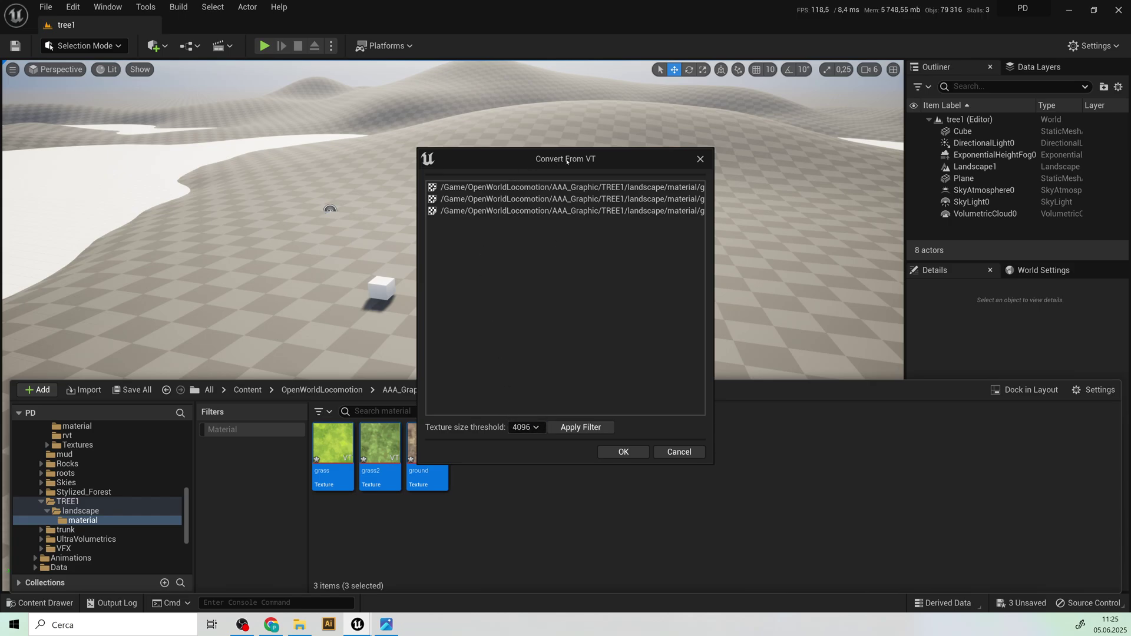
click(622, 454)
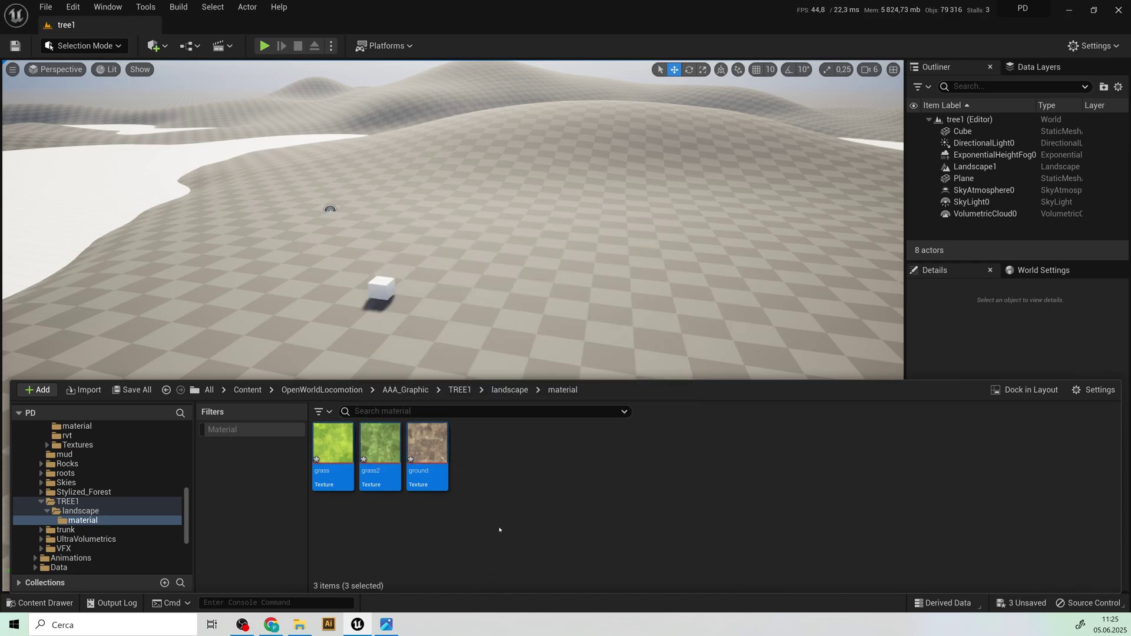
click(505, 476)
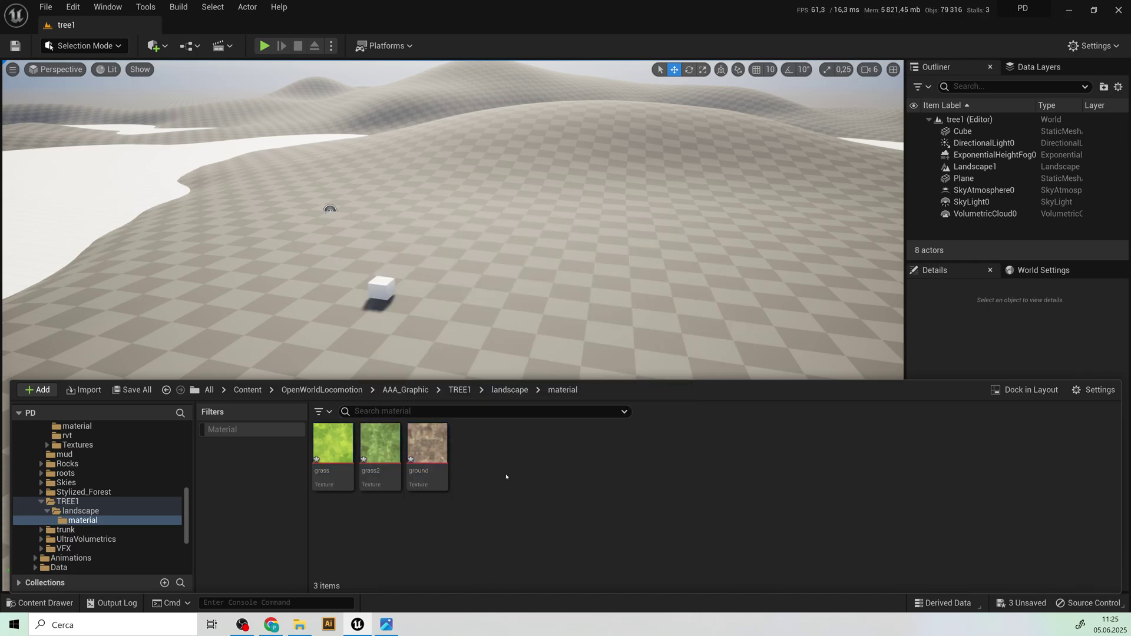
- Create a new material named M_Landscape in the landscape material folder
right_click(476, 490)
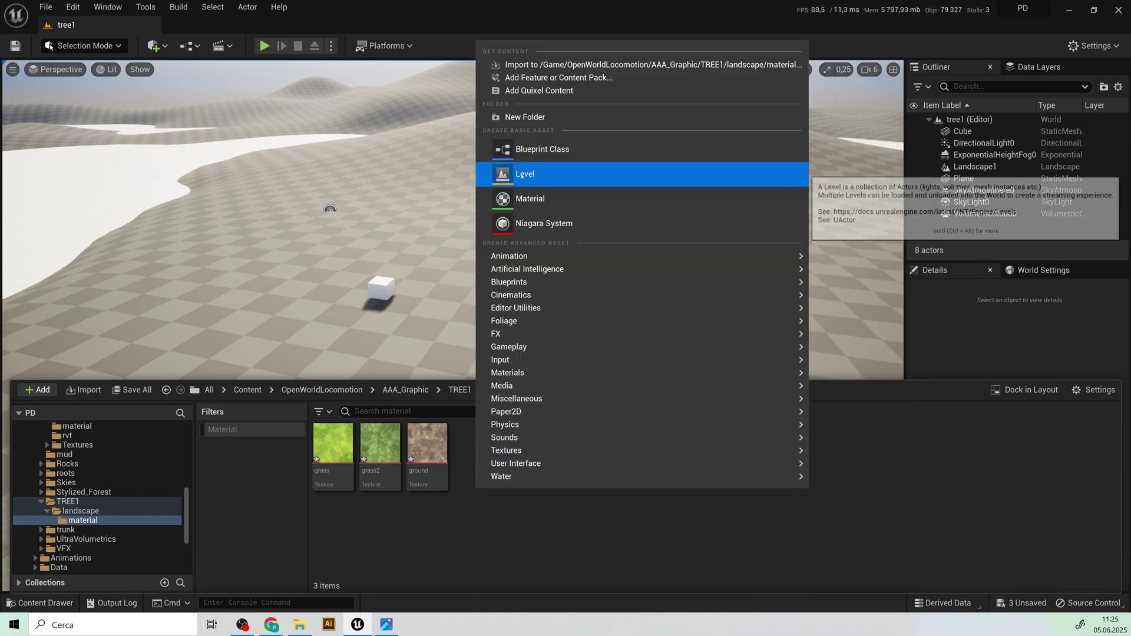
click(512, 199)
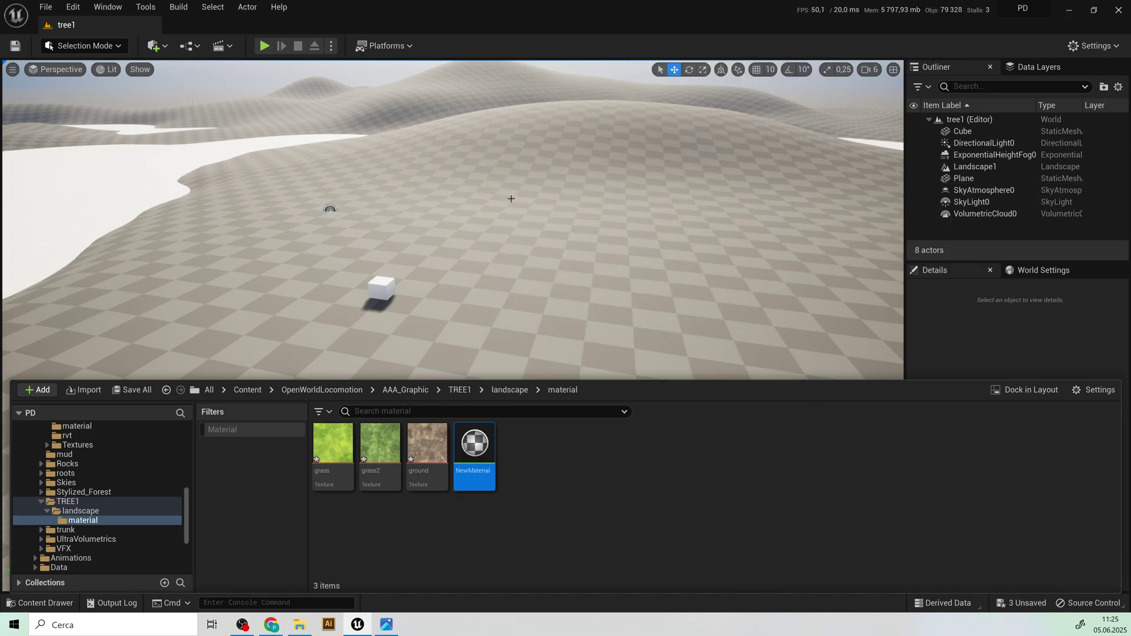
key(Return)
click(465, 470)
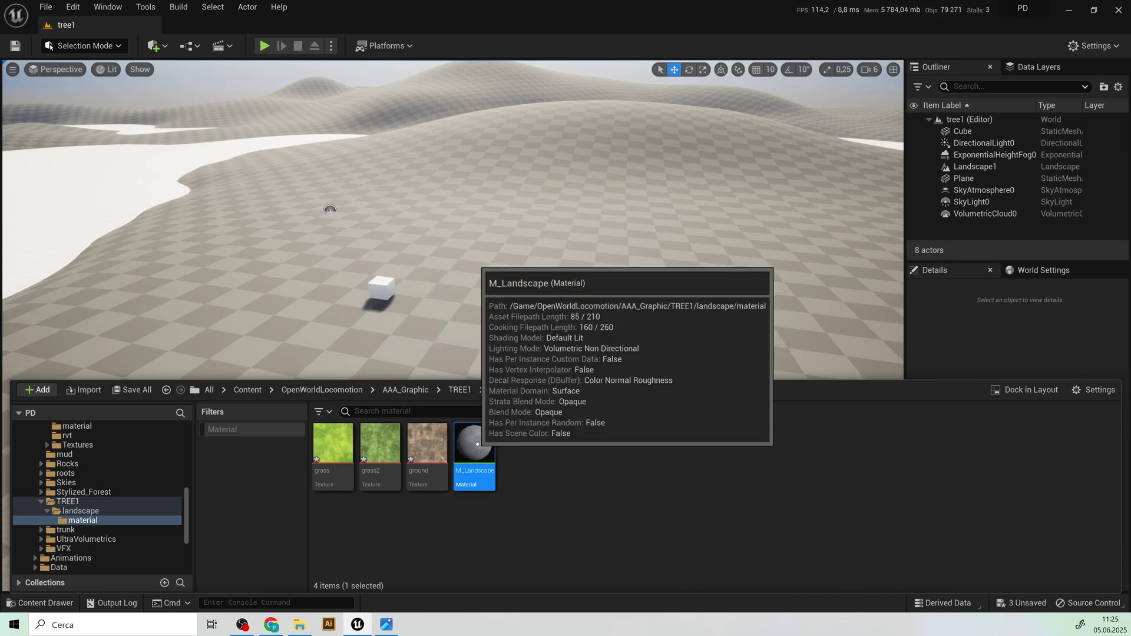
- Open the M_Landscape material for editing and enlarge its editor window to full screen
double_click(479, 446)
drag(818, 230, 579, 107)
double_click(579, 107)
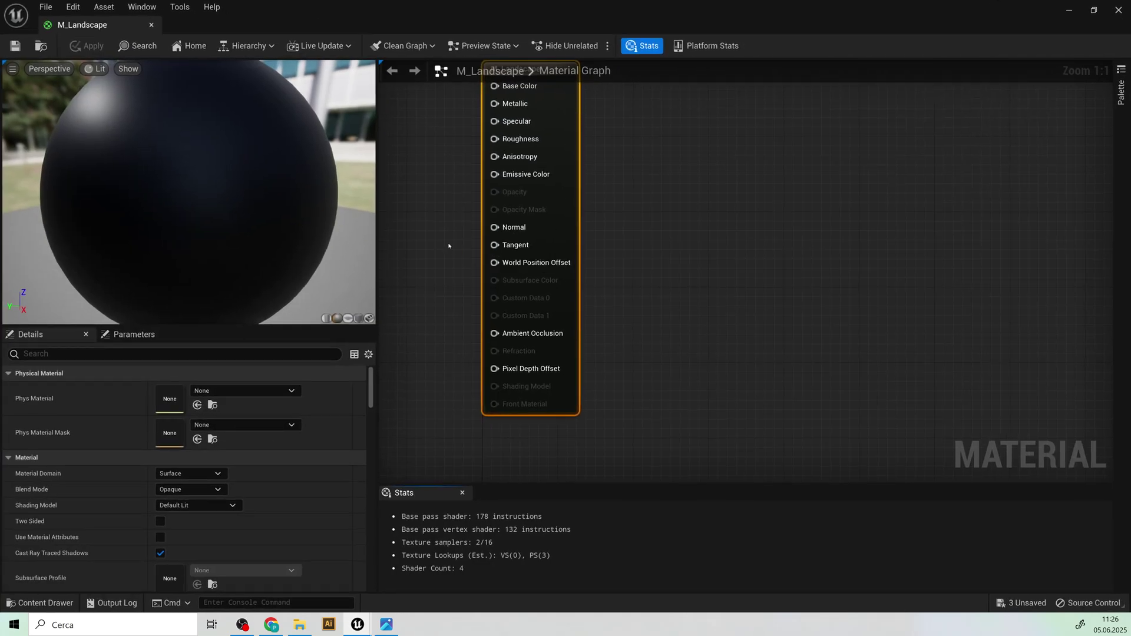
- Place the grass texture in the M_Landscape material graph as a texture sample, well clear of the main material node
right_drag(448, 246, 738, 308)
scroll(599, 222, down, 8)
scroll(639, 216, up, 4)
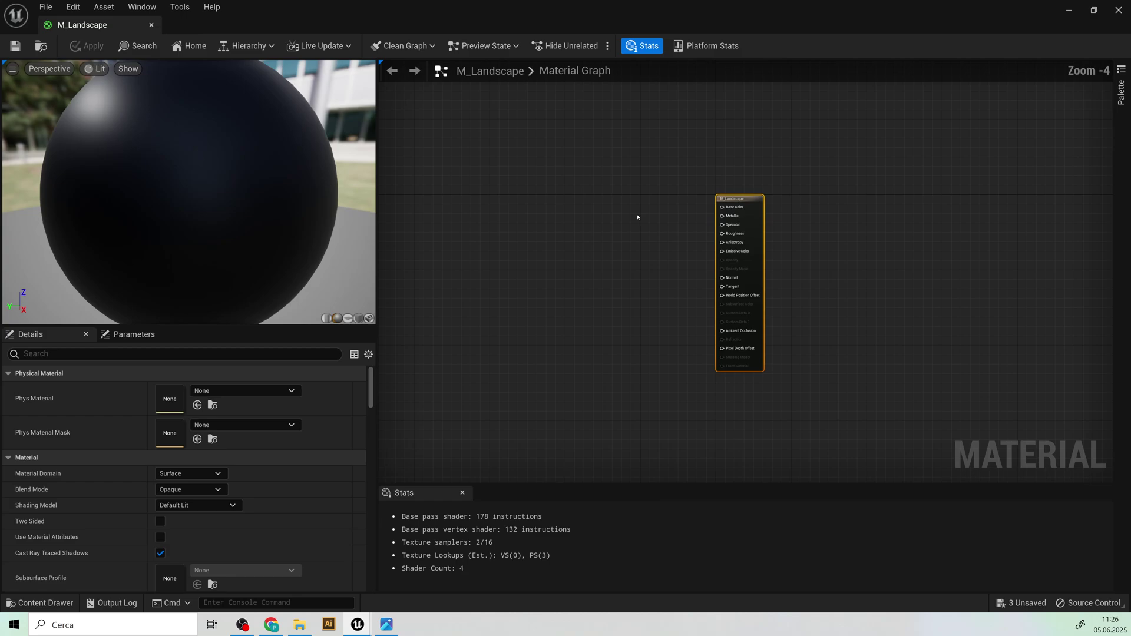
right_drag(616, 205, 627, 189)
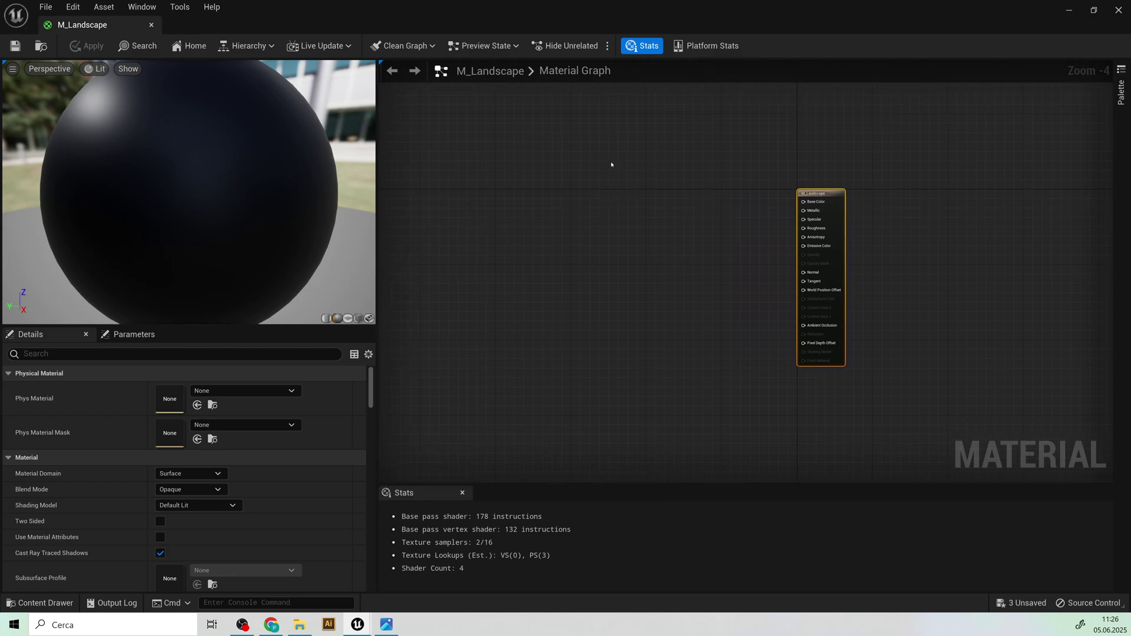
drag(612, 3, 630, 252)
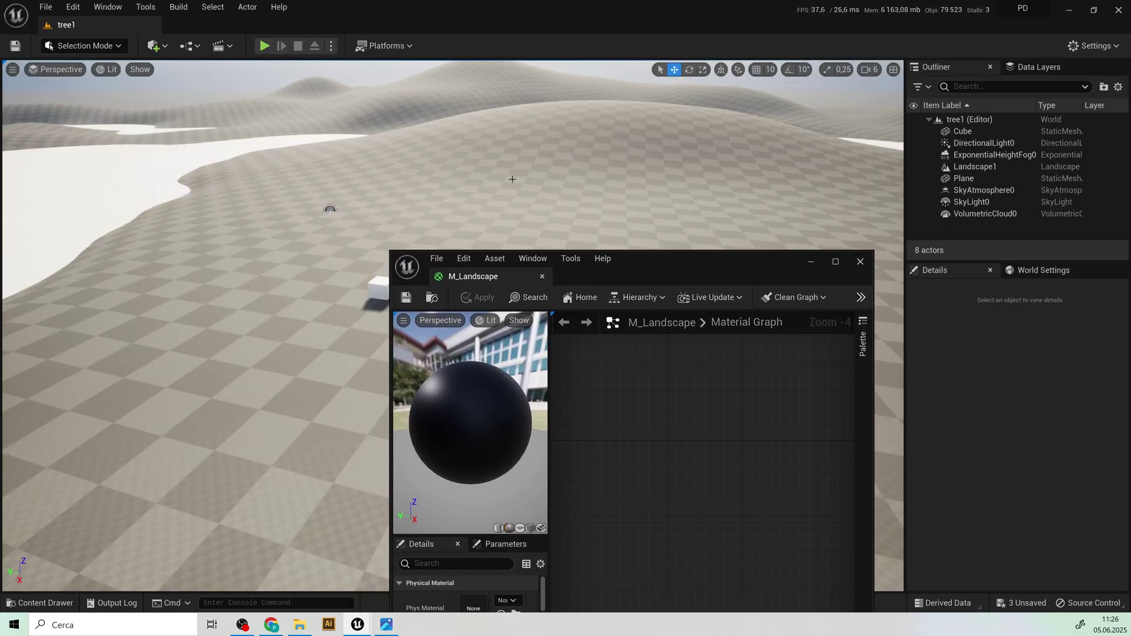
click(835, 261)
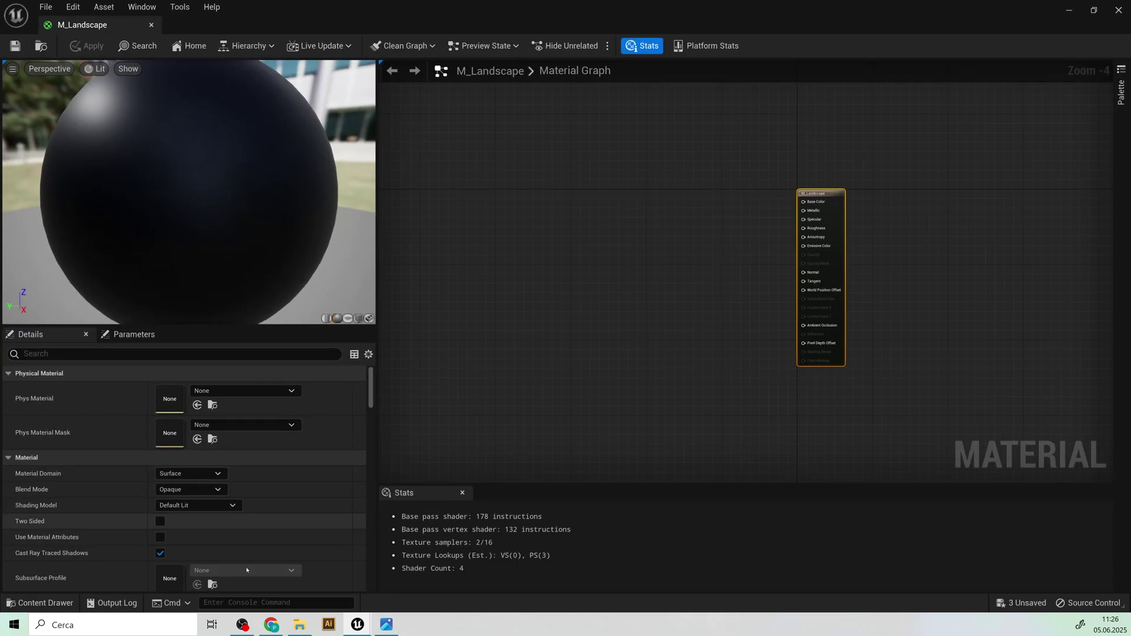
click(40, 603)
drag(333, 454, 559, 202)
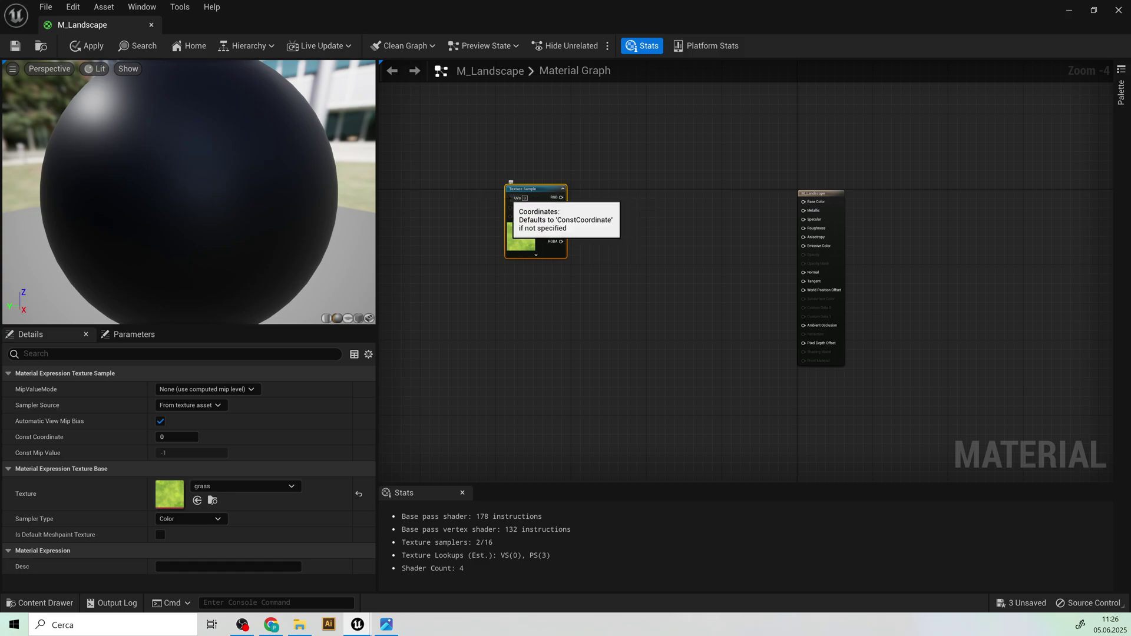
- Feed the grass sample's UVs from a new texture coordinate node placed in front of it, with UTiling at 1
drag(516, 198, 463, 203)
text(texturere coo)
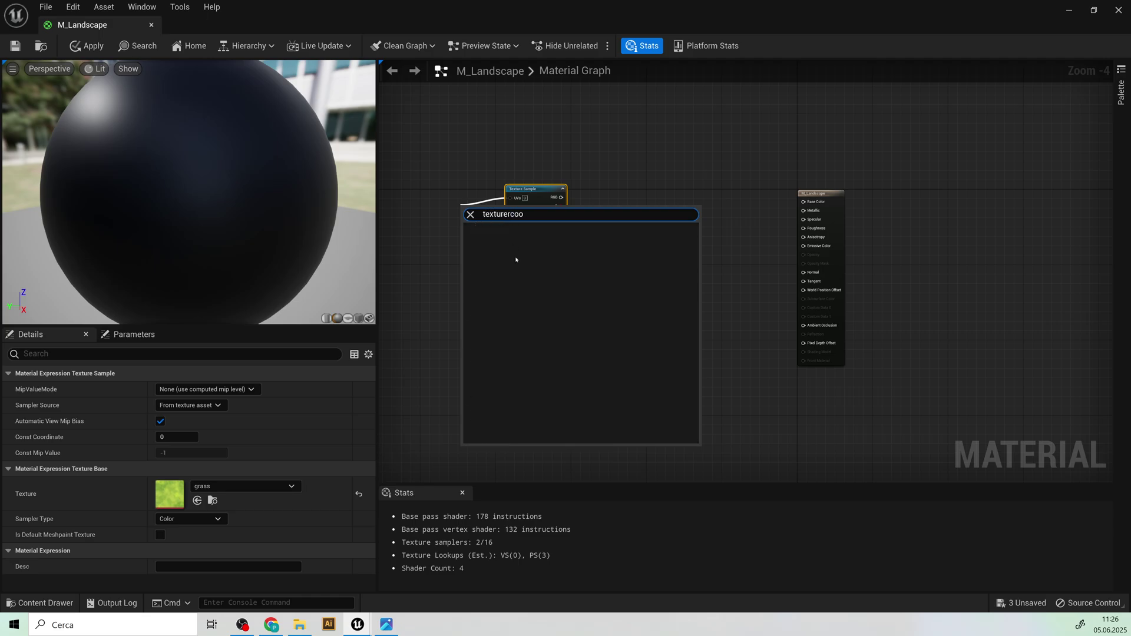
key(BackSpace)
click(516, 260)
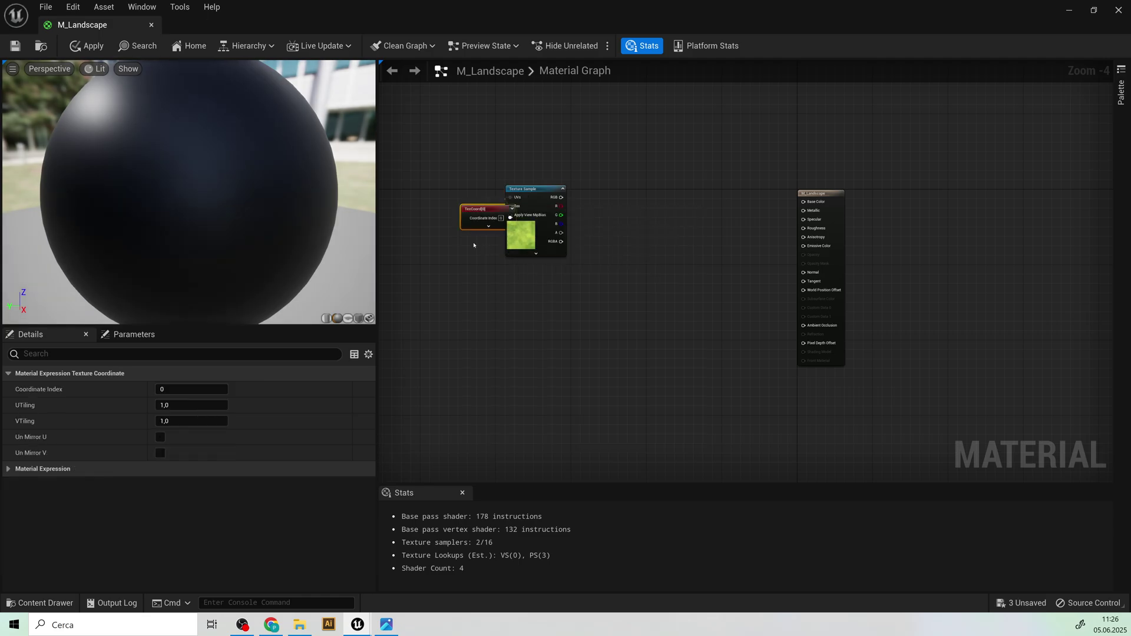
drag(475, 210, 445, 195)
click(190, 405)
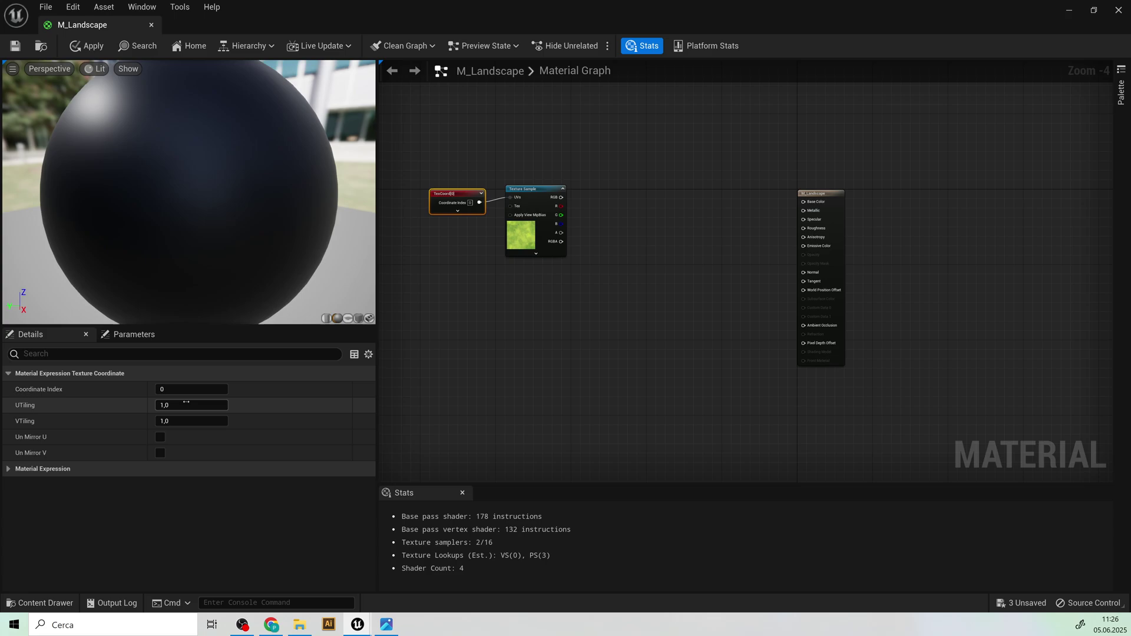
text(0)
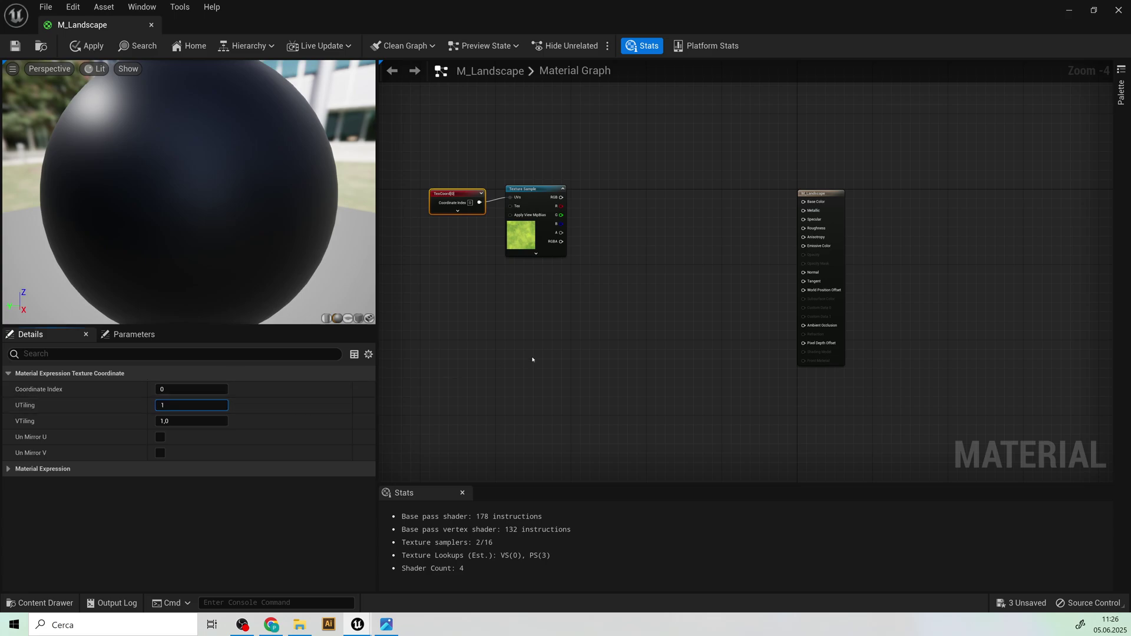
click(533, 358)
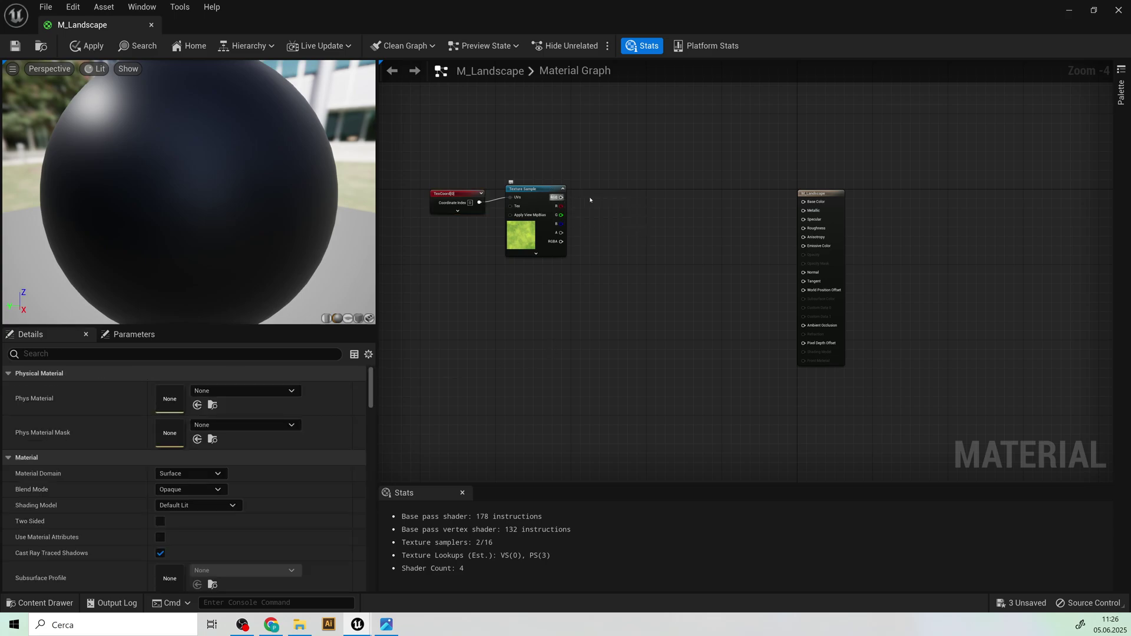
- Add a LandscapeLayerBlend node between the grass sample and the material node and give it two layers
right_click(627, 200)
text(layer blend)
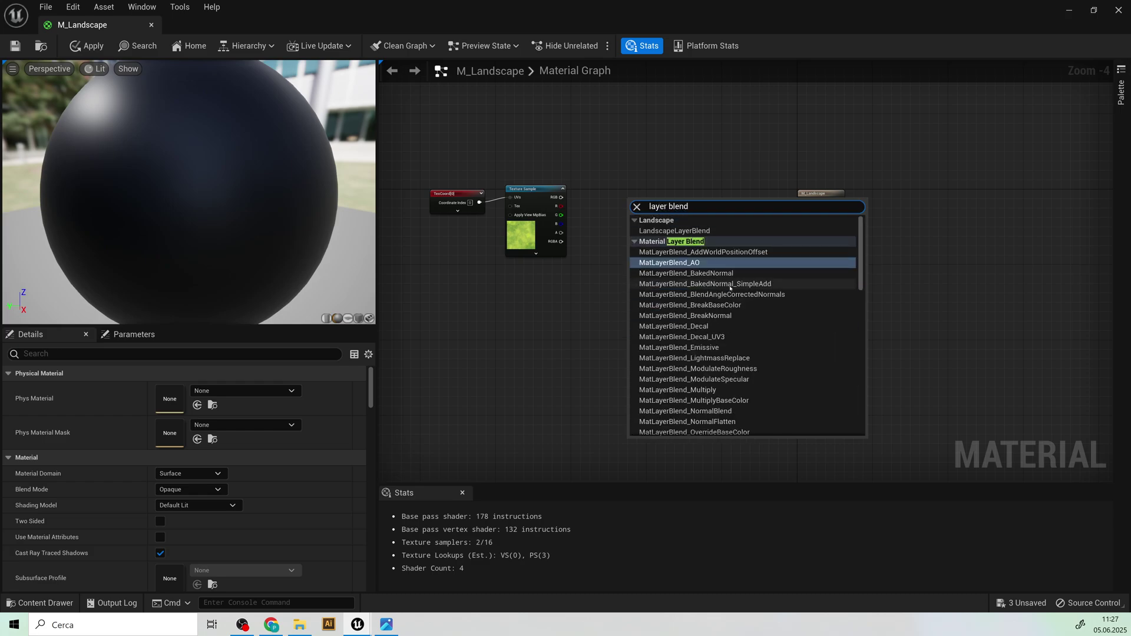
click(688, 230)
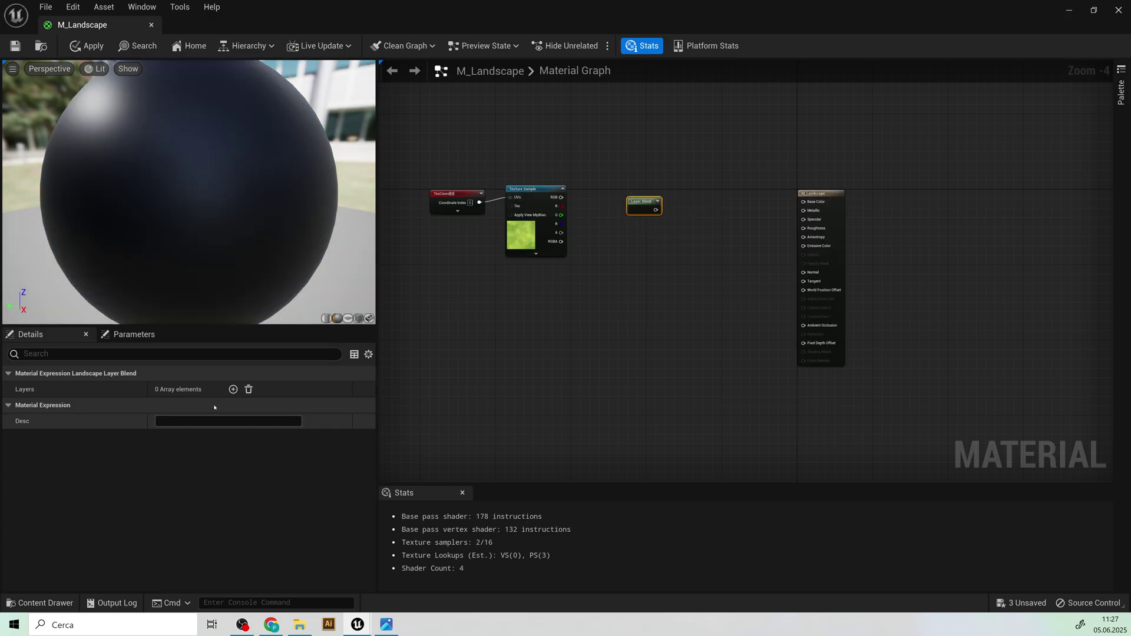
click(233, 390)
click(232, 389)
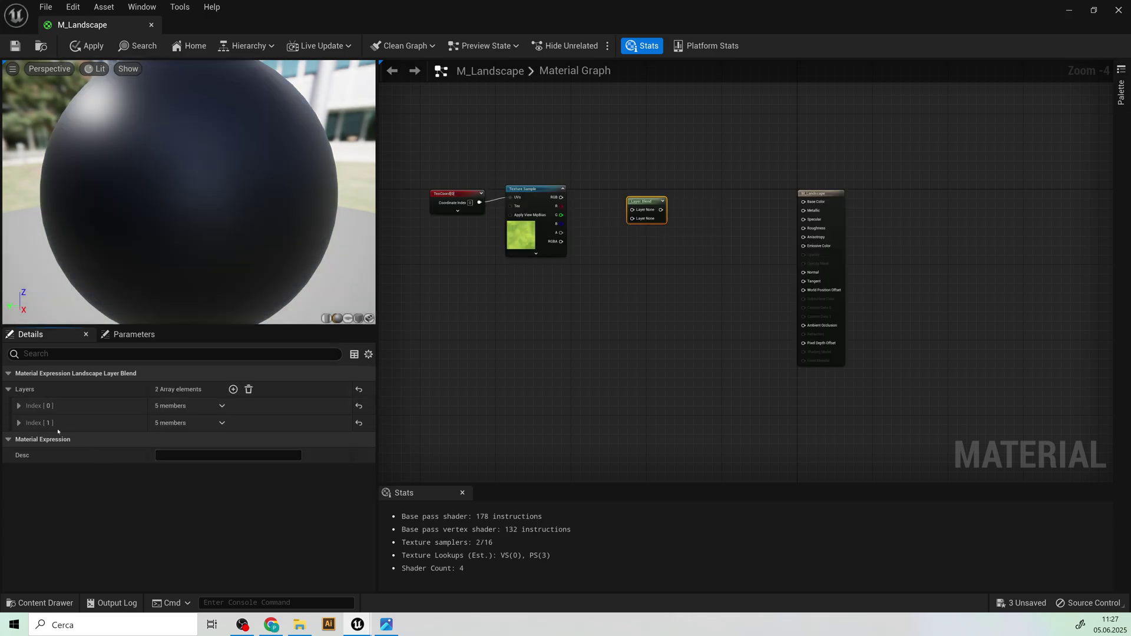
- Name the two Layer Blend layers grass and grass2
click(18, 405)
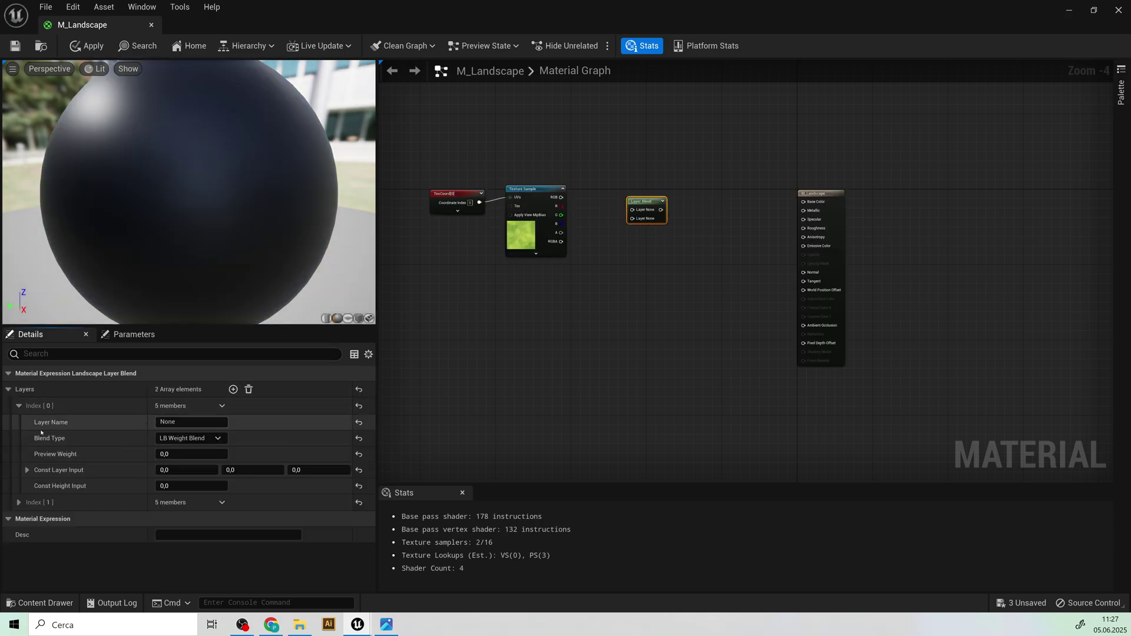
click(18, 502)
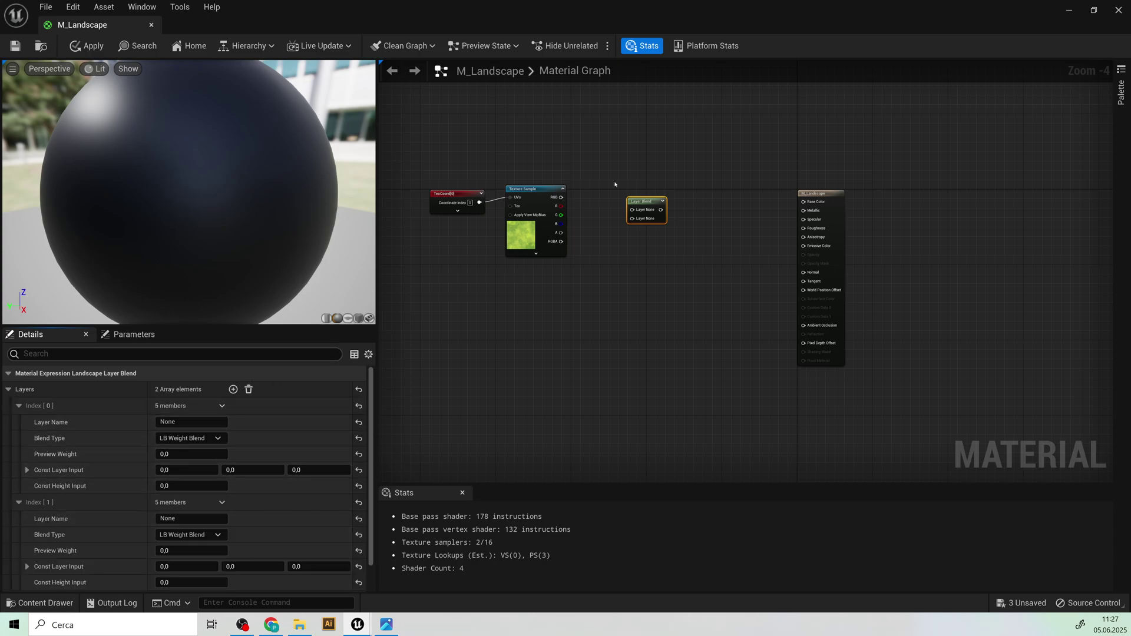
scroll(648, 211, up, 4)
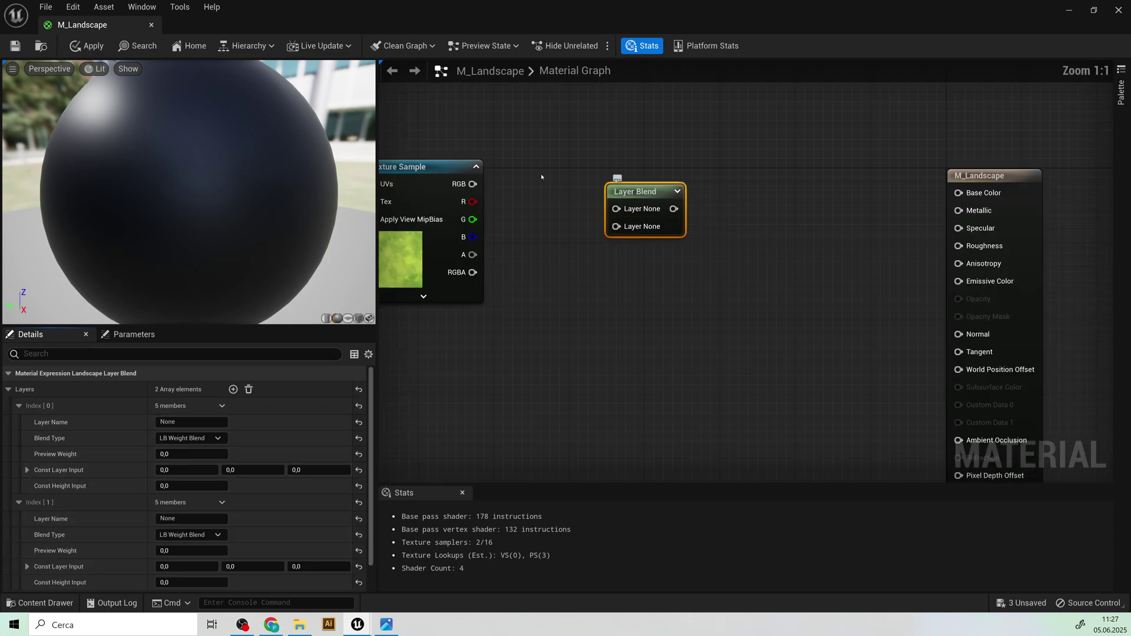
right_drag(601, 142, 699, 158)
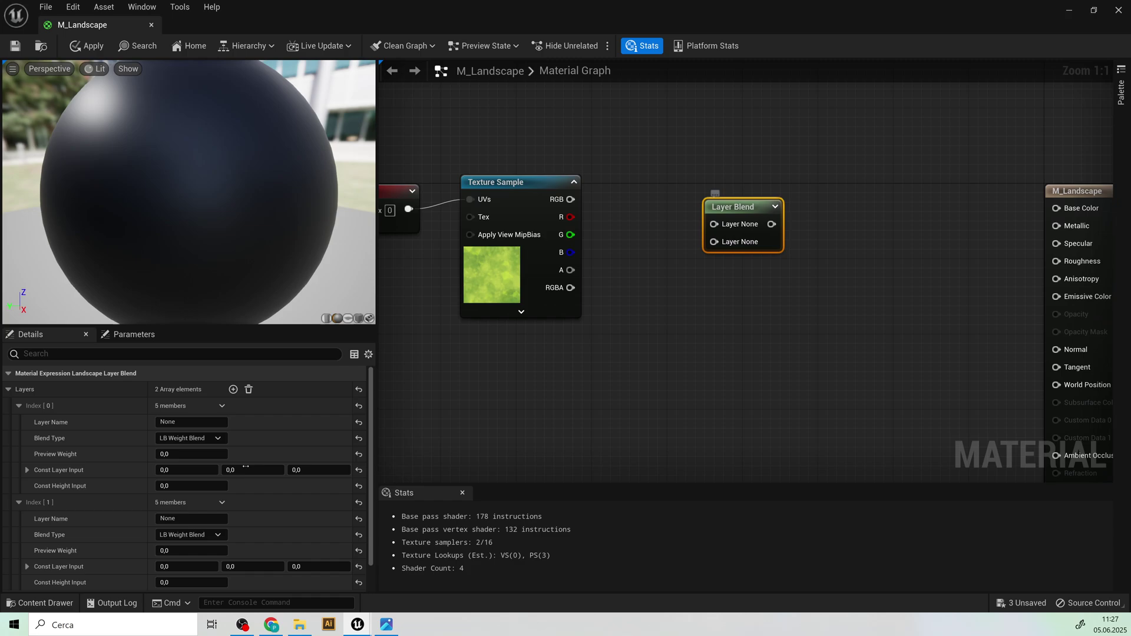
click(180, 422)
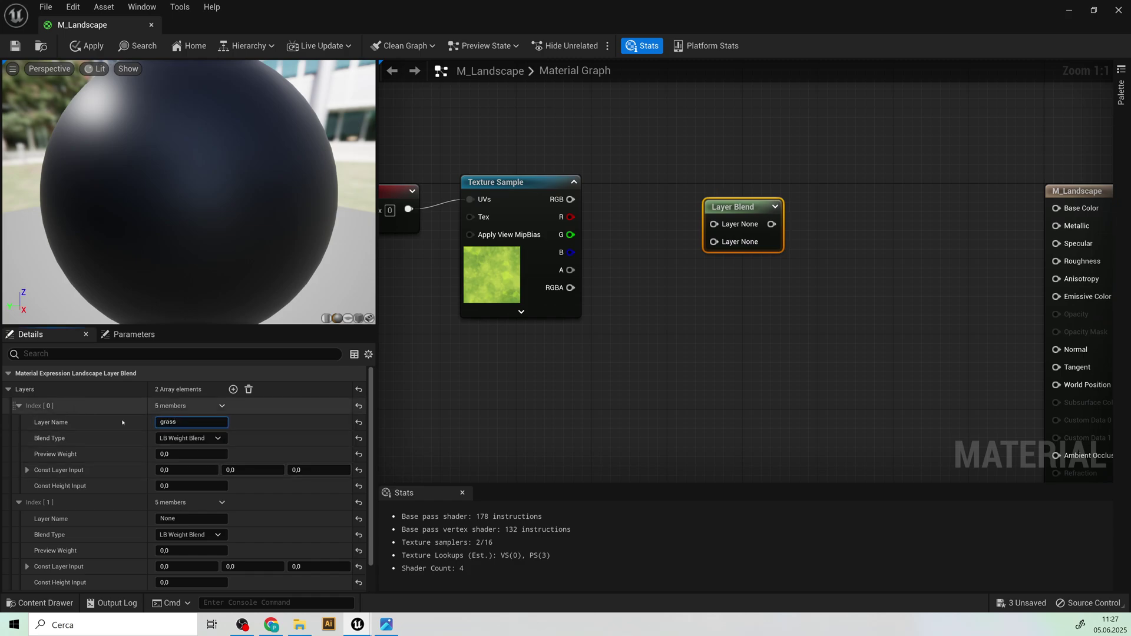
click(130, 518)
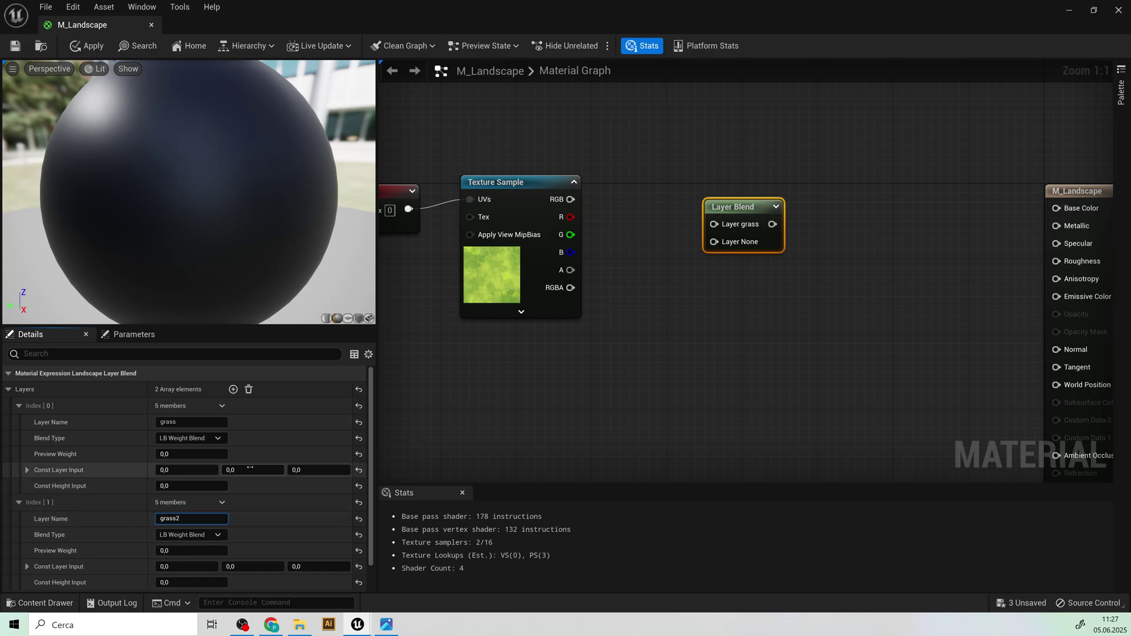
click(646, 338)
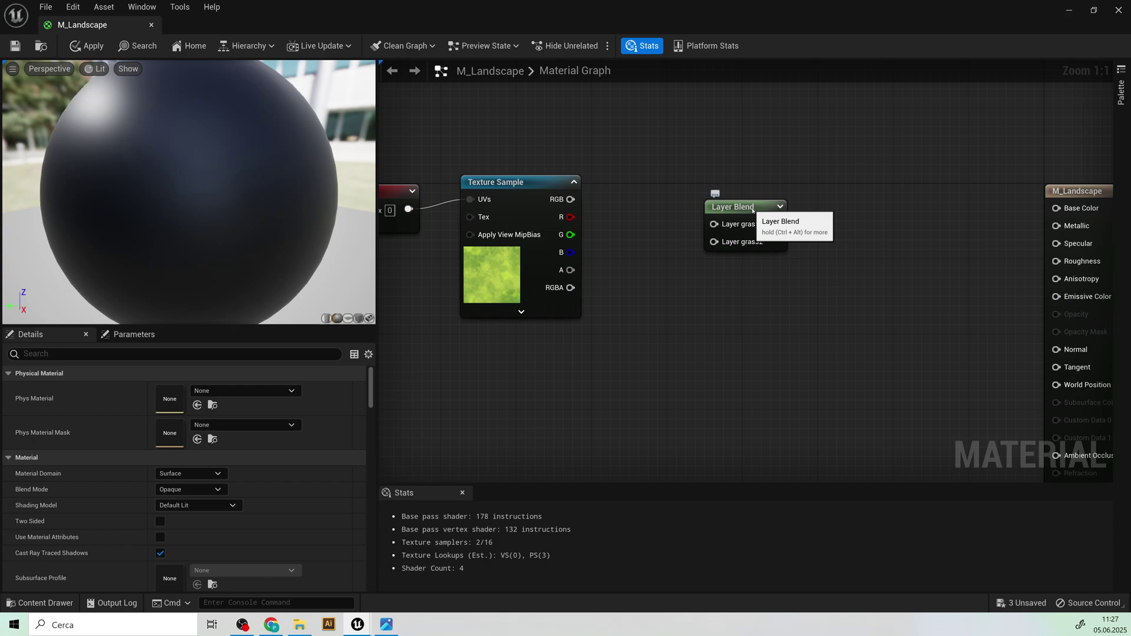
- Add a third layer to the Layer Blend node and name it ground
click(766, 231)
click(233, 389)
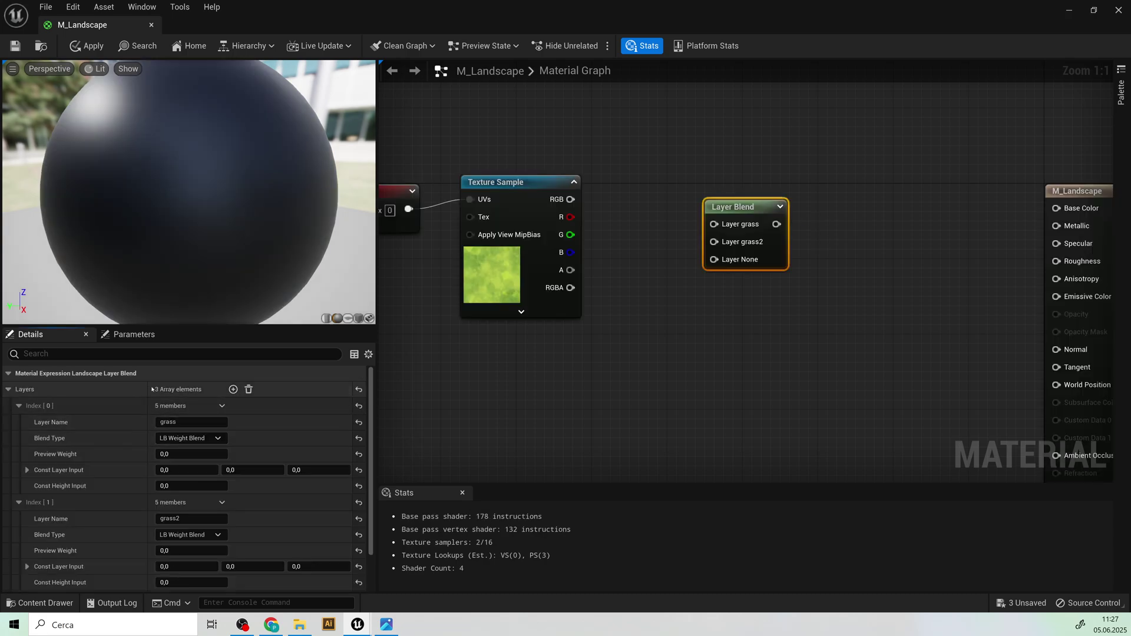
scroll(132, 530, down, 2)
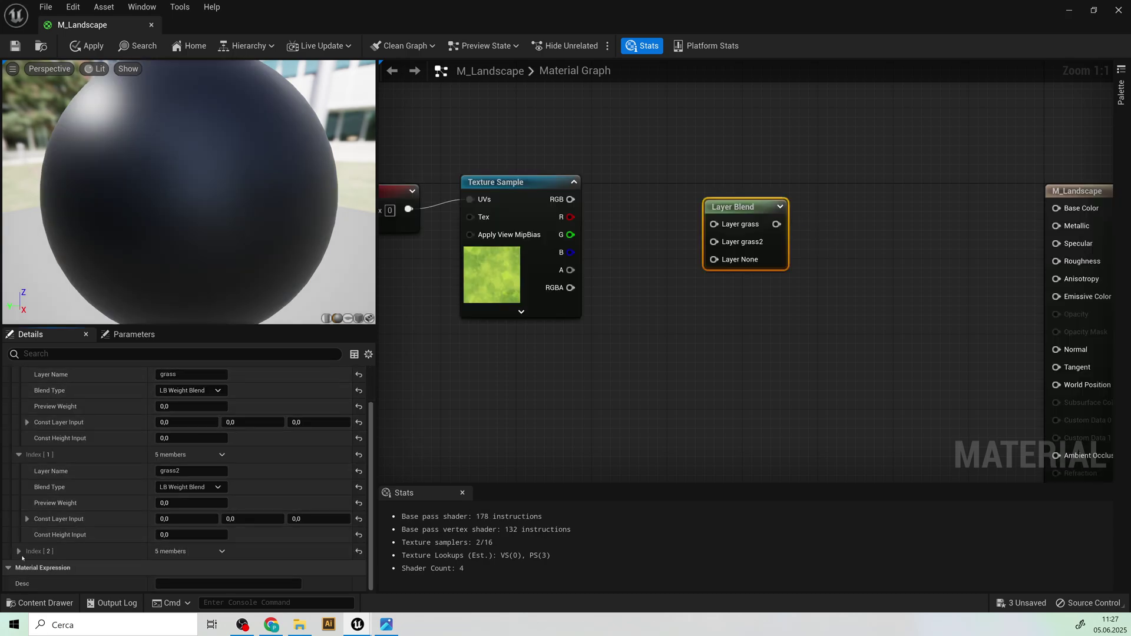
click(132, 551)
scroll(133, 530, down, 3)
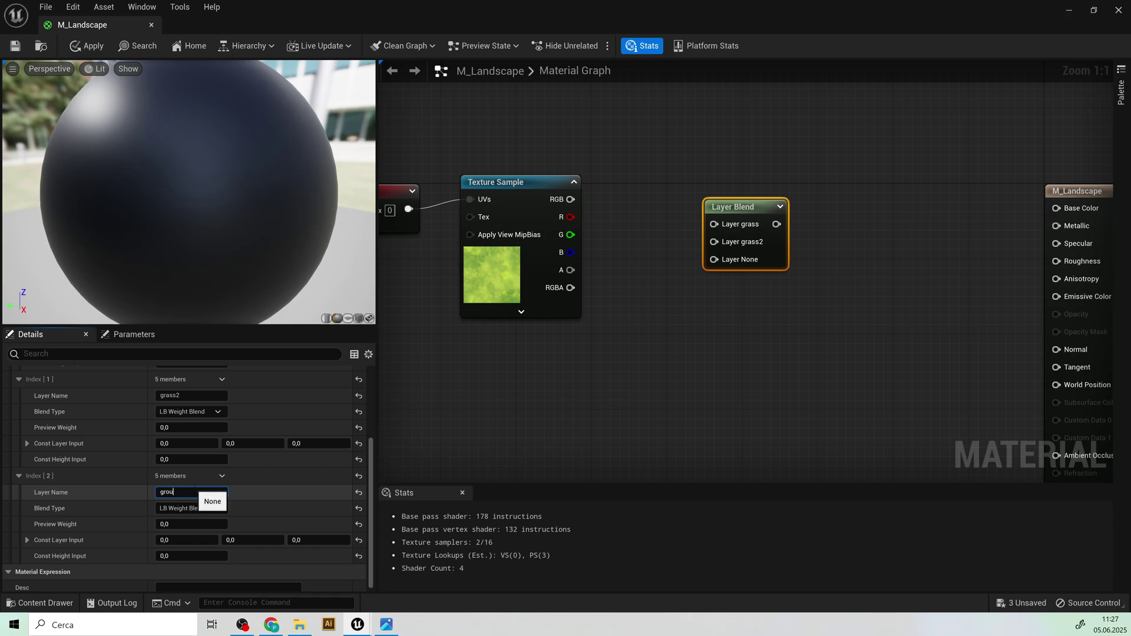
click(645, 368)
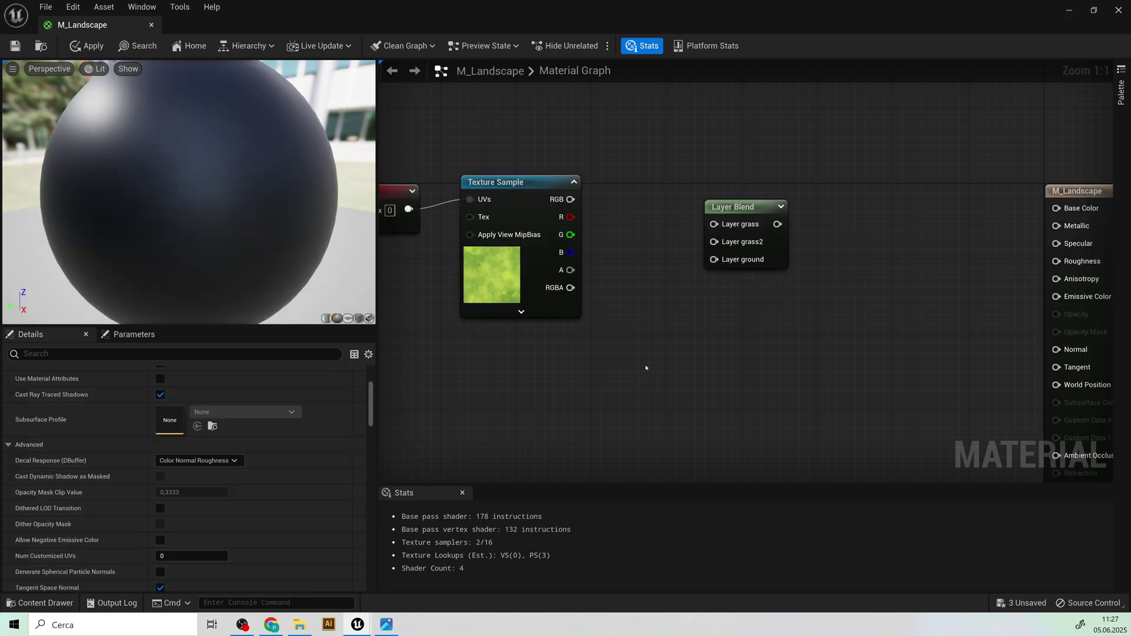
- Place the grass2 and ground textures in the material graph as texture samples below the grass sample
scroll(656, 342, down, 6)
right_drag(610, 348, 645, 282)
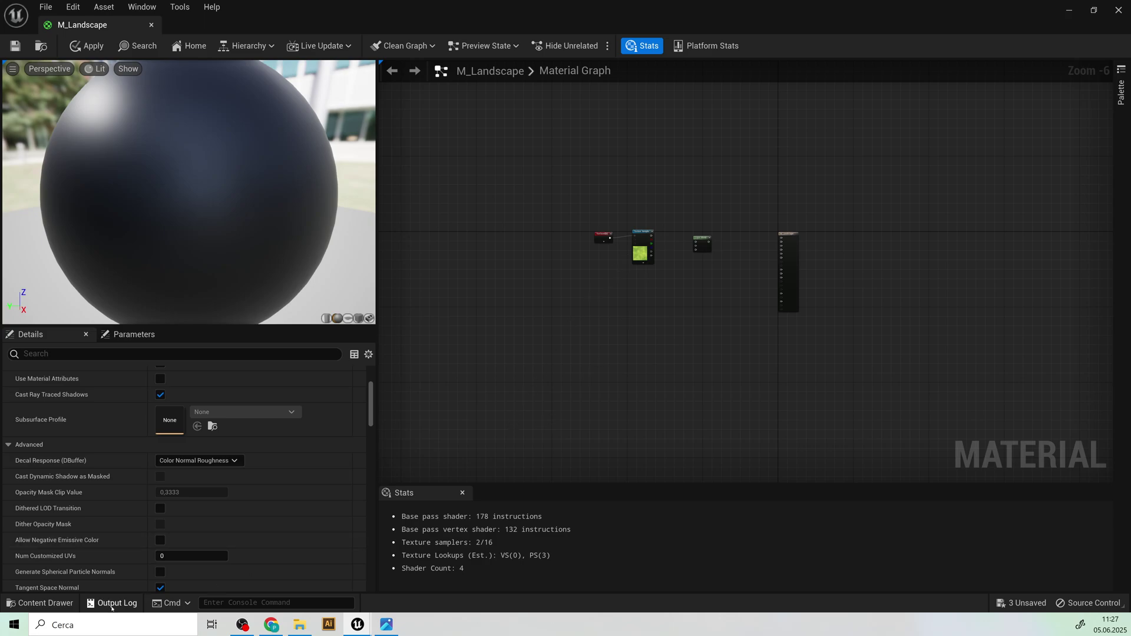
click(42, 602)
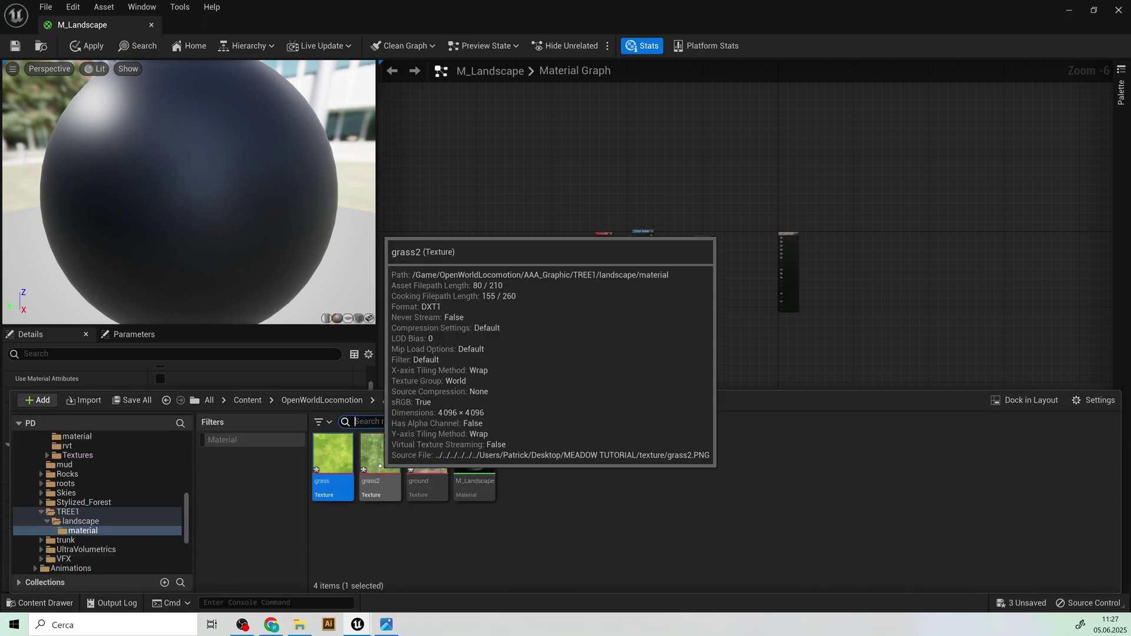
drag(379, 462, 642, 282)
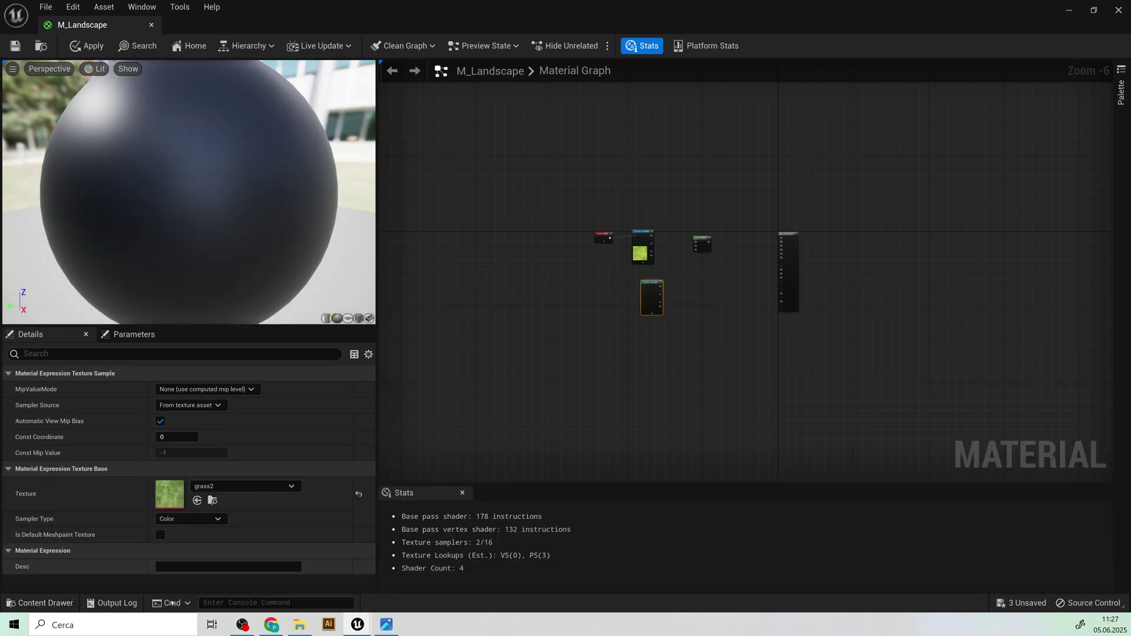
click(41, 602)
drag(430, 457, 620, 339)
- Arrange the grass2 and ground texture samples in a column directly beneath the grass sample
scroll(675, 318, up, 4)
drag(642, 222, 608, 185)
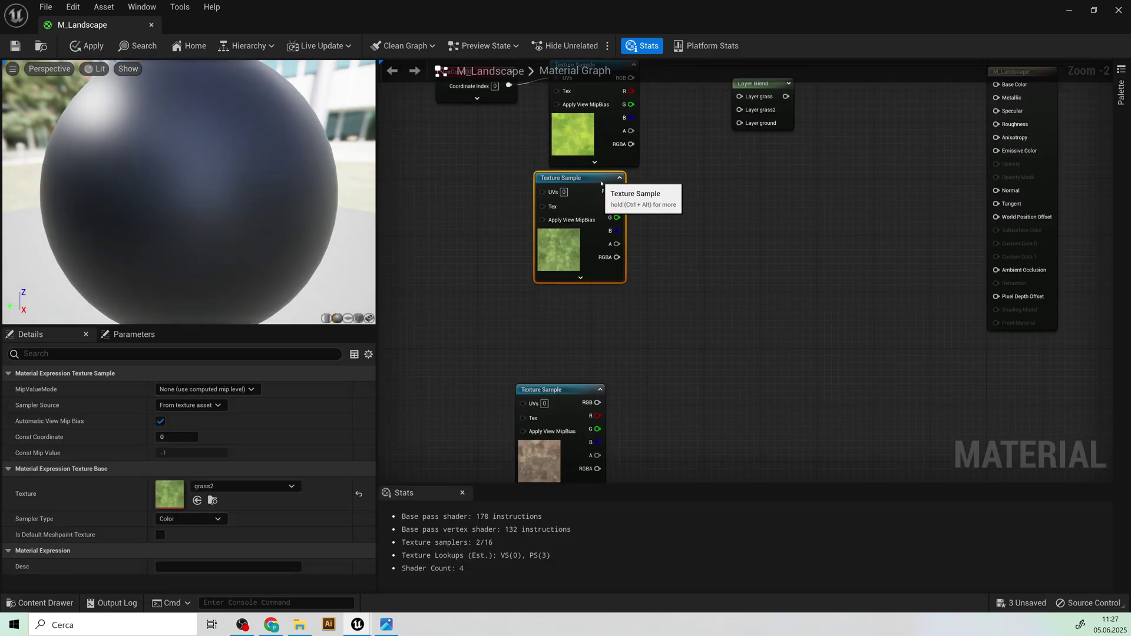
drag(563, 406, 581, 313)
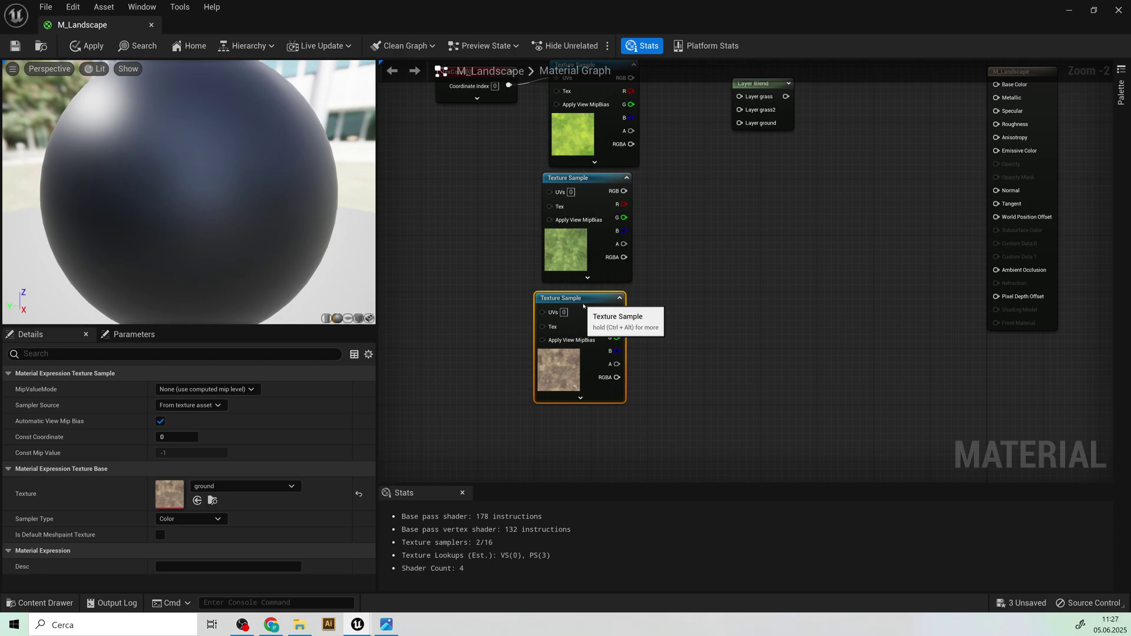
drag(736, 169, 740, 270)
right_drag(684, 167, 728, 235)
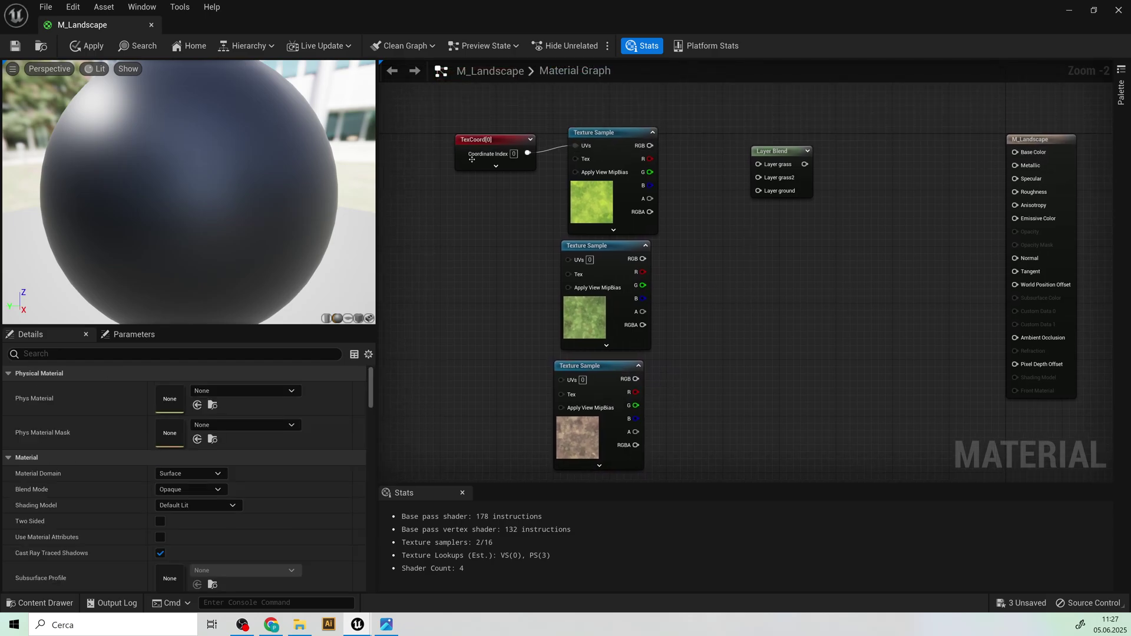
- Connect the texture coordinate node to the UVs of the grass2 and ground samples and move it farther from them
click(526, 150)
drag(534, 156, 599, 259)
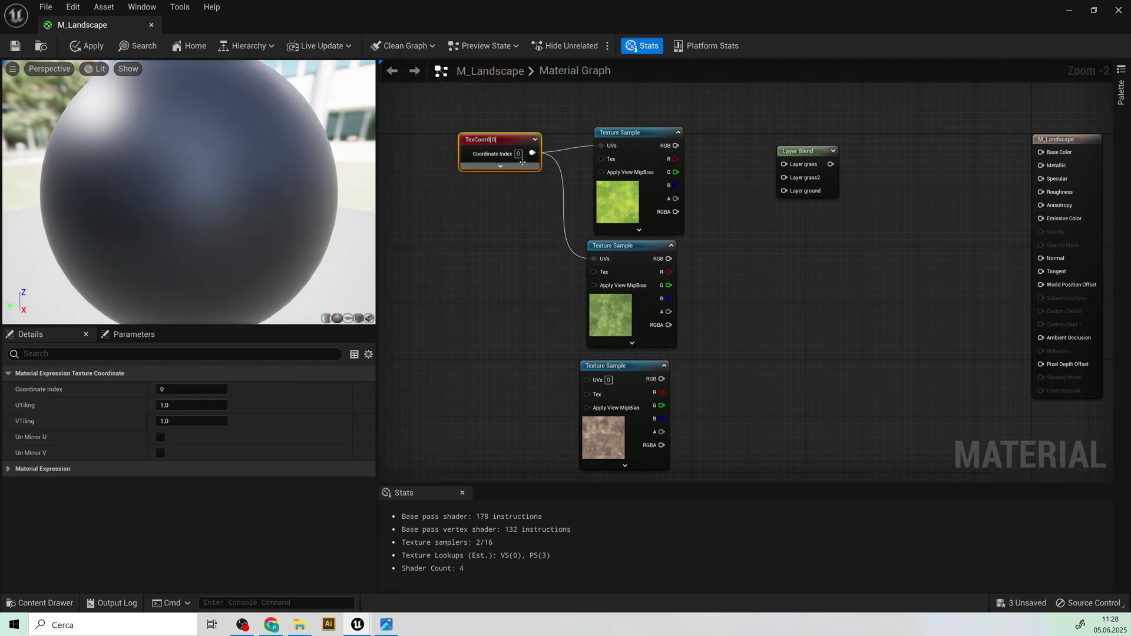
drag(532, 153, 587, 379)
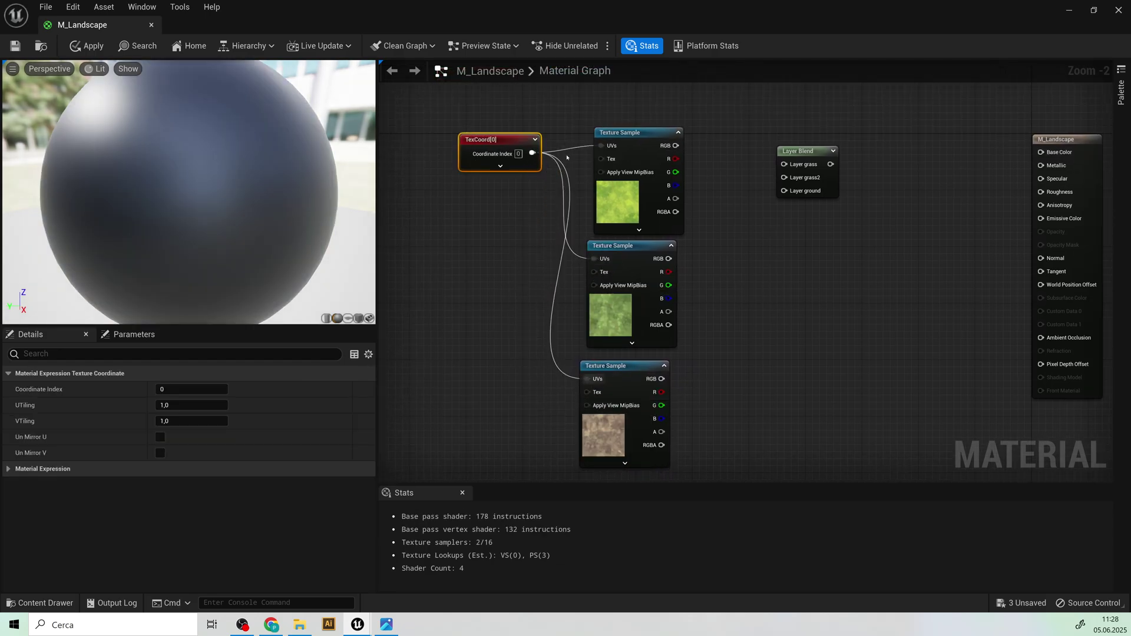
drag(478, 138, 429, 145)
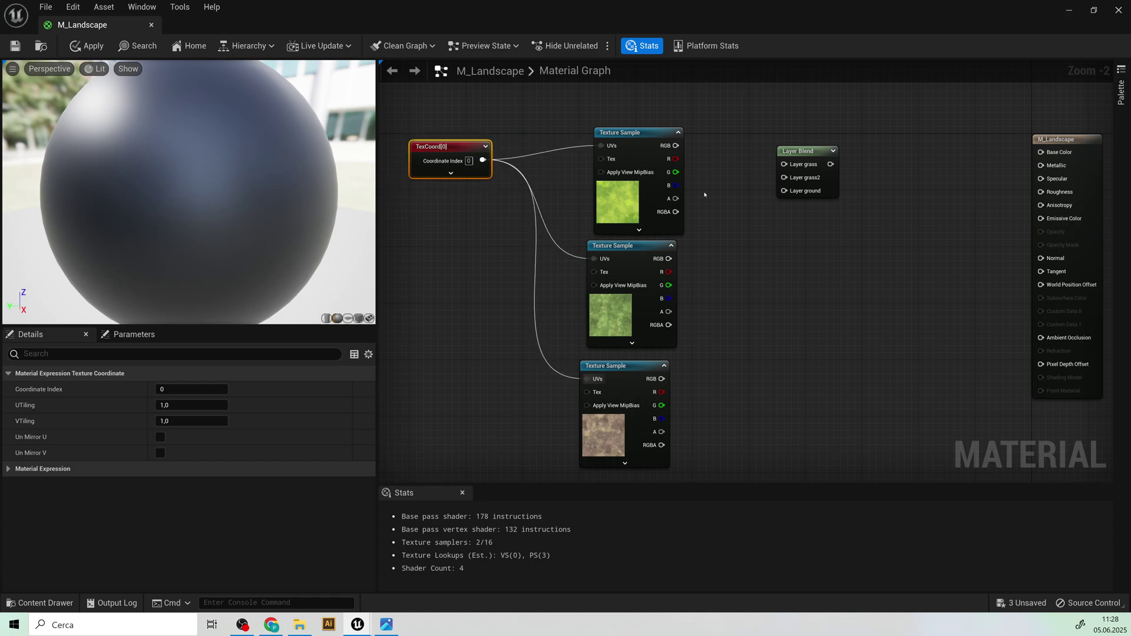
- Connect the RGB outputs of the grass, grass2 and ground texture samples to the matching Layer Blend inputs
right_drag(760, 216, 646, 285)
drag(563, 216, 677, 235)
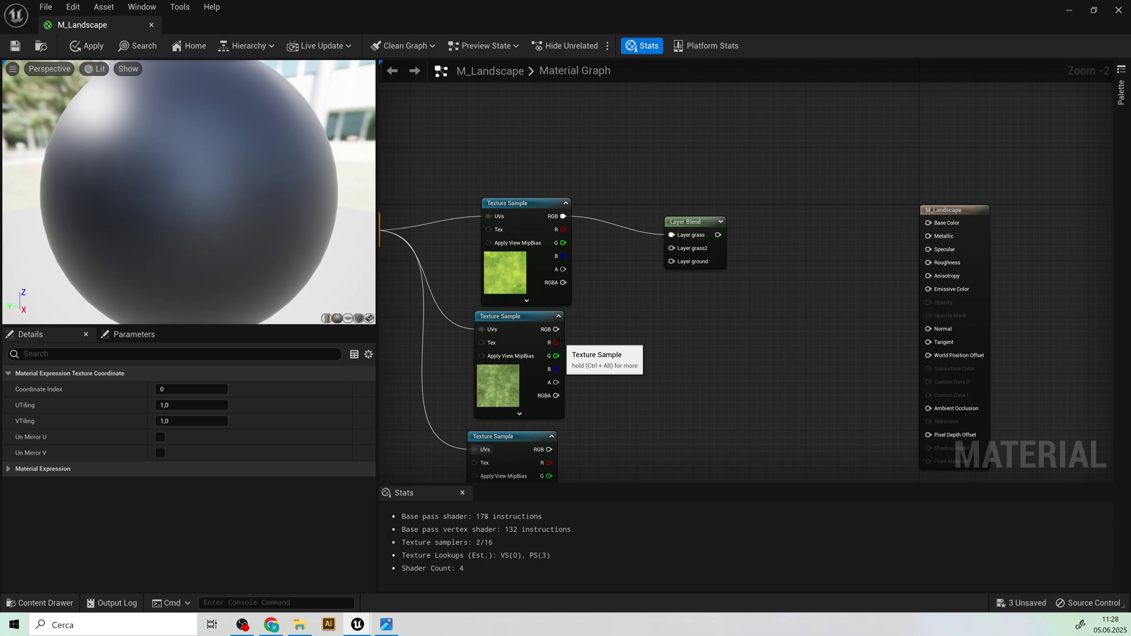
drag(556, 330, 671, 248)
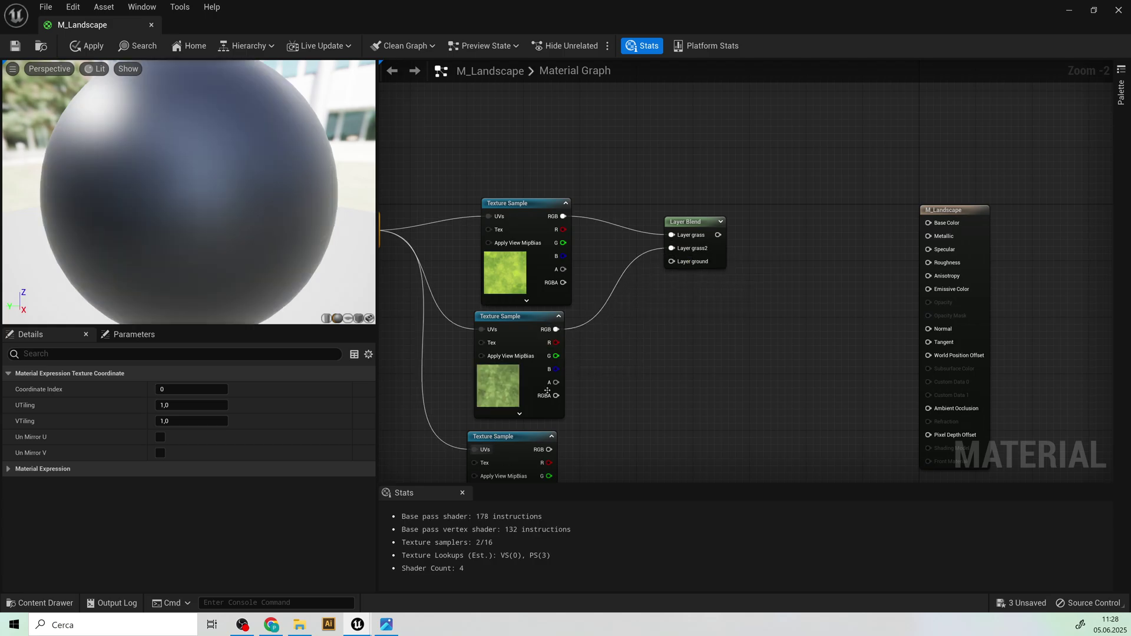
drag(549, 450, 671, 261)
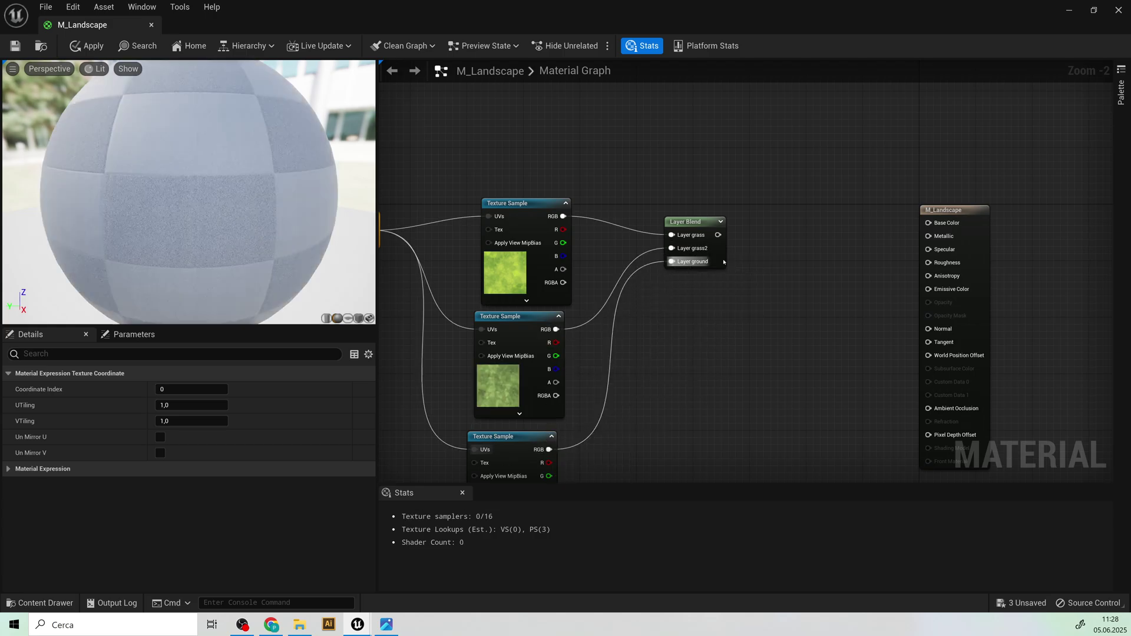
- Connect the Layer Blend output to the Base Color of M_Landscape and save the material
right_drag(778, 238, 671, 314)
drag(610, 311, 827, 301)
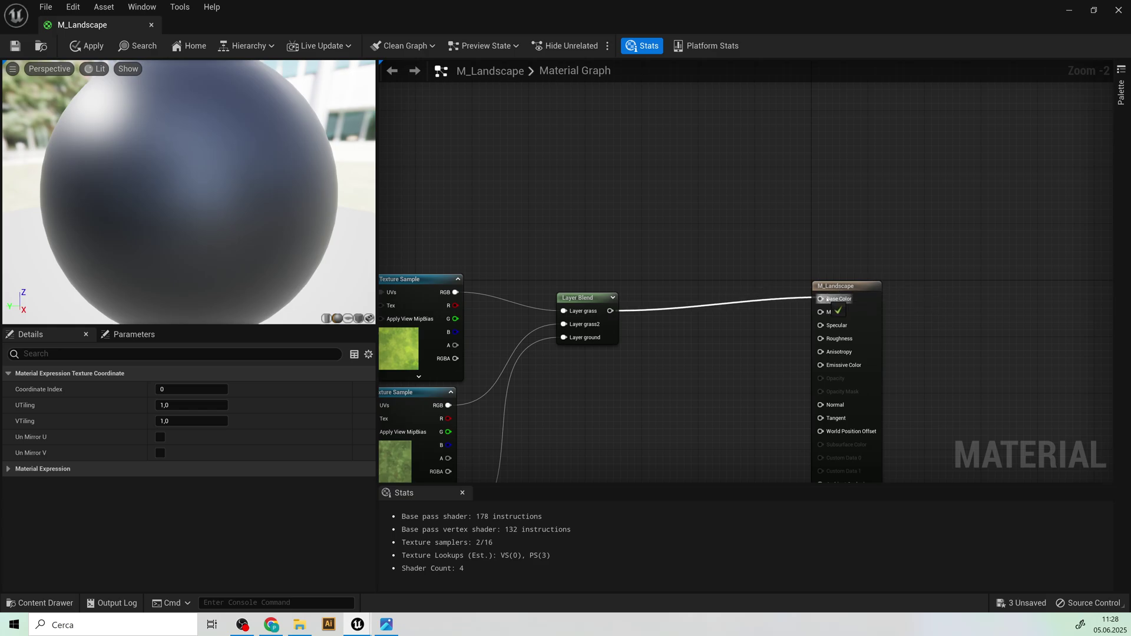
drag(828, 300, 827, 300)
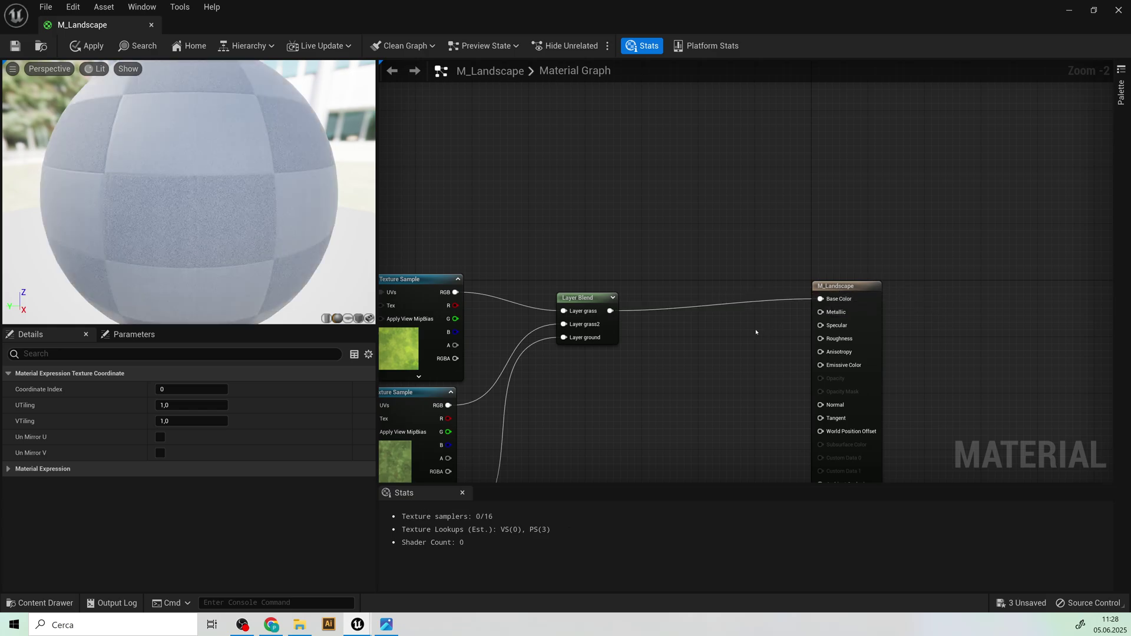
scroll(599, 296, down, 3)
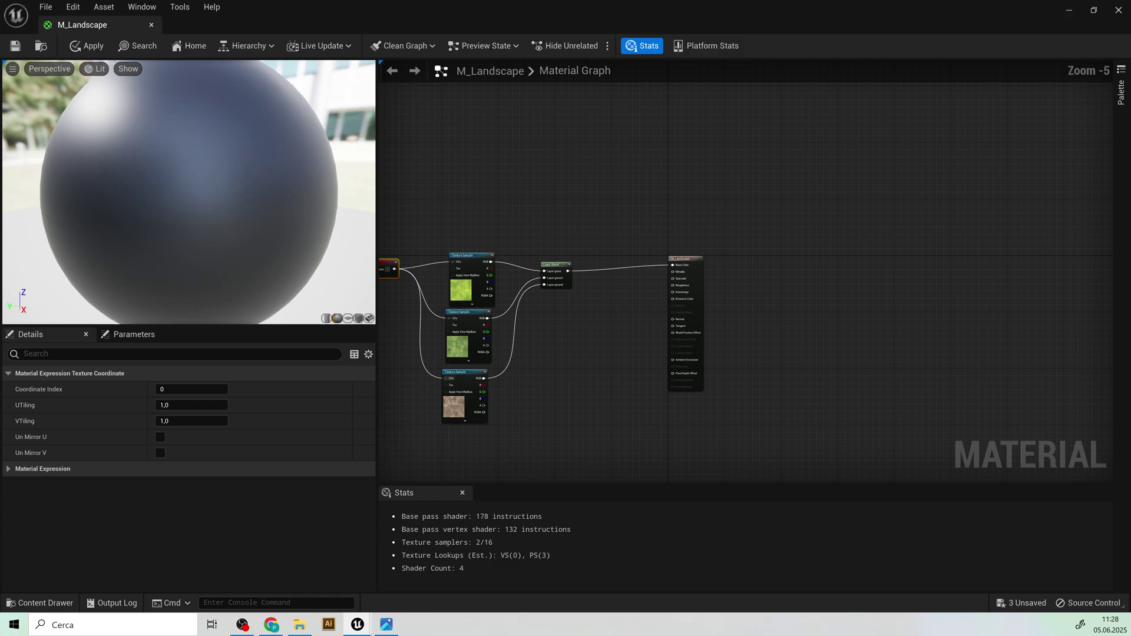
scroll(599, 296, up, 2)
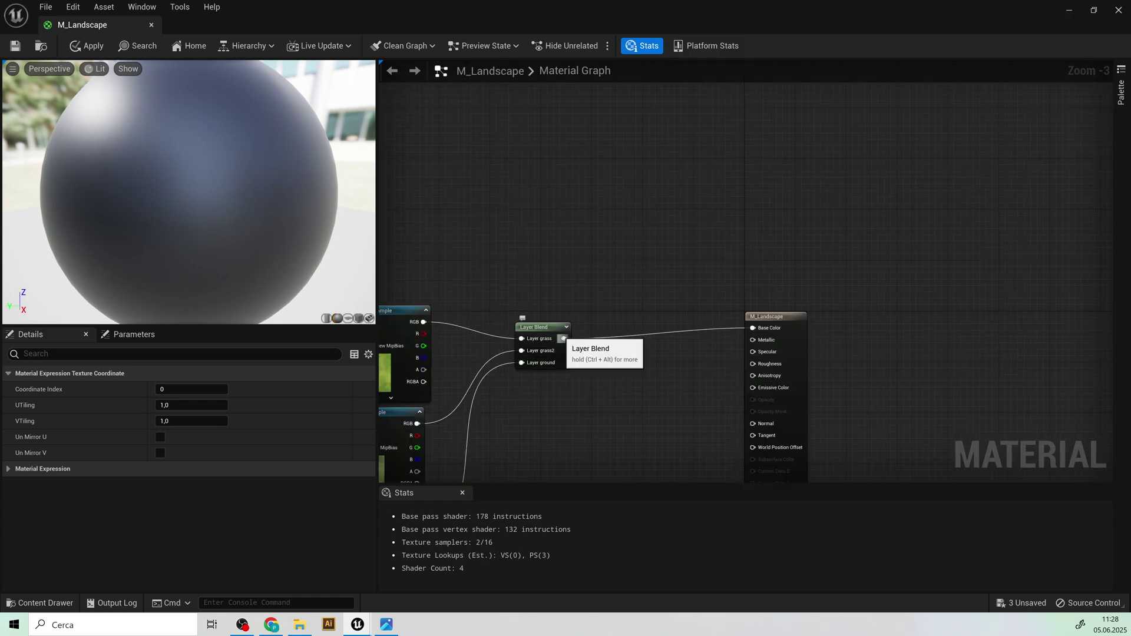
scroll(575, 285, down, 4)
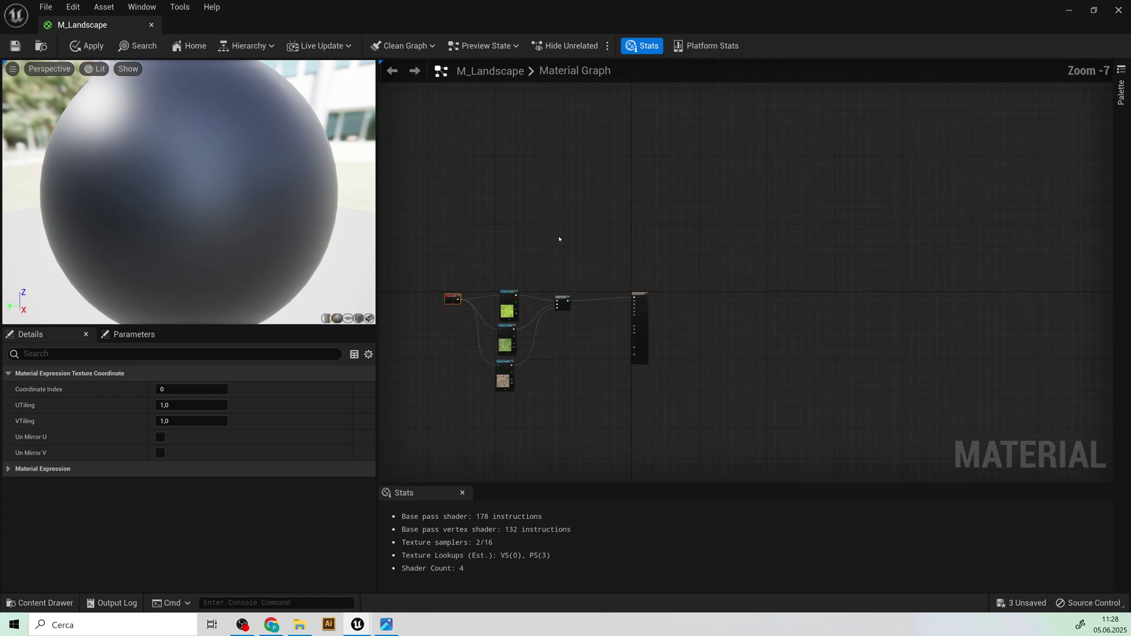
right_drag(558, 240, 692, 206)
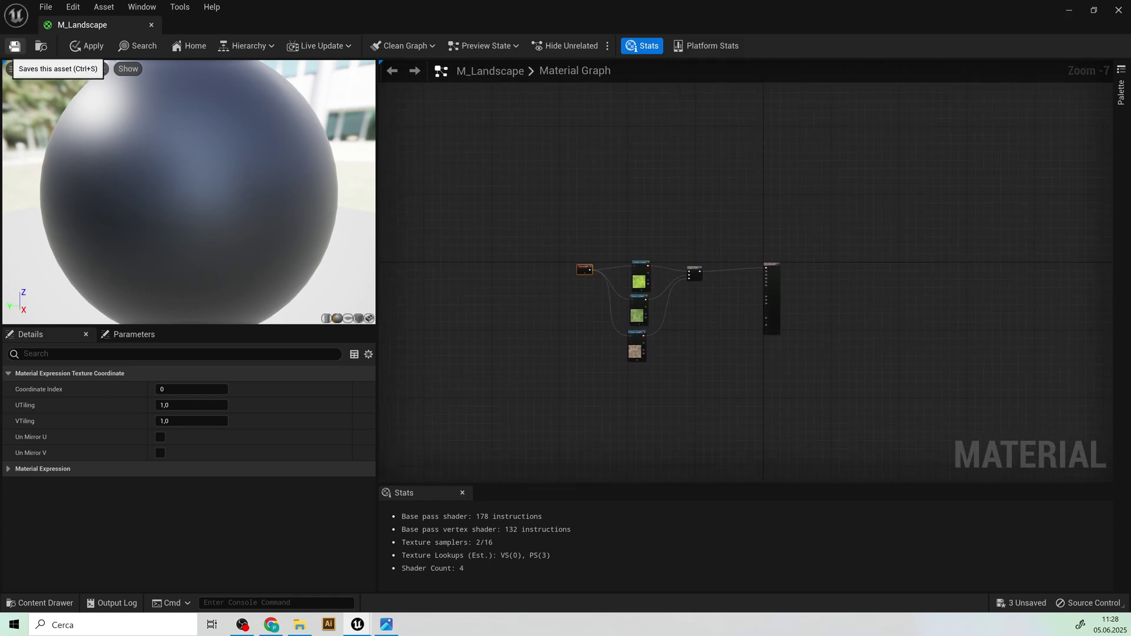
key(ctrl+s)
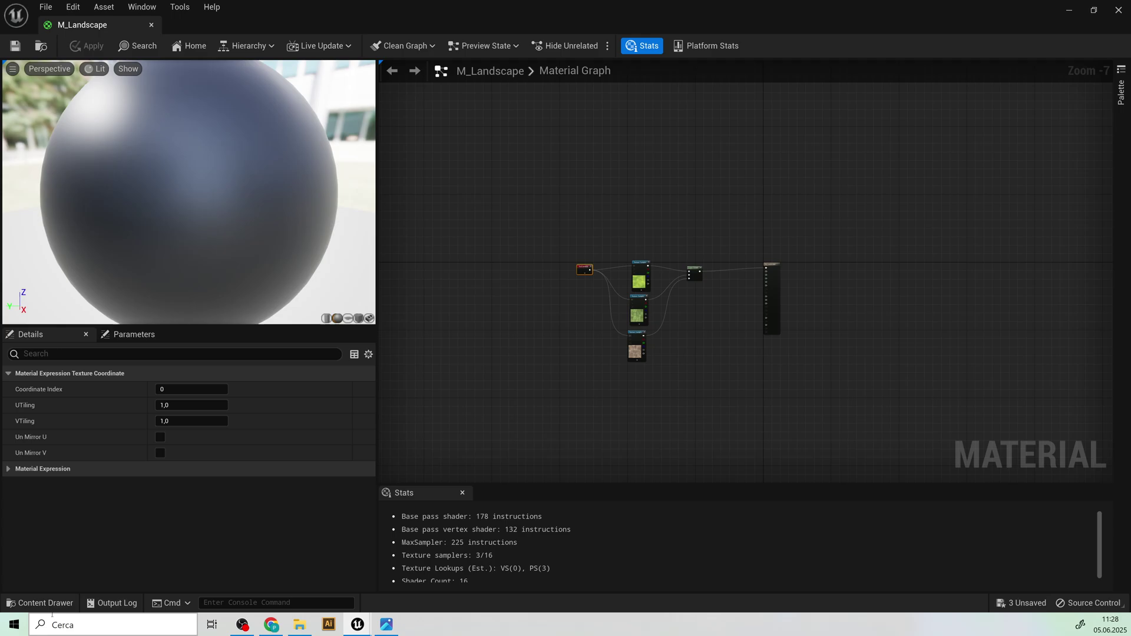
- Create a material instance from M_Landscape in the material folder and name it MI_Landscape
click(39, 602)
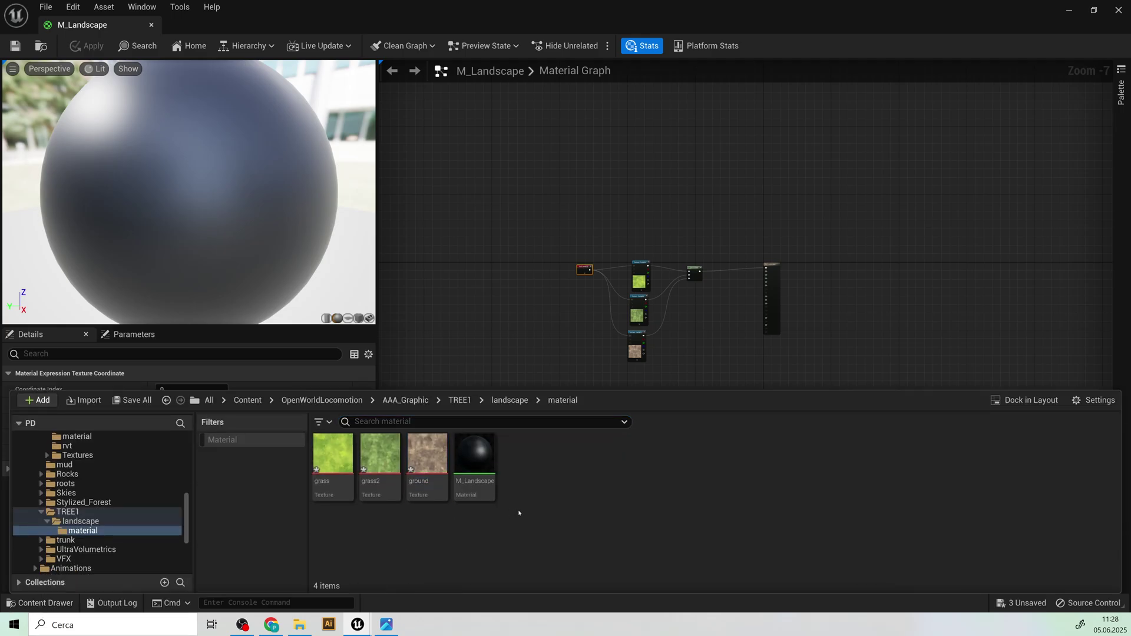
right_click(478, 462)
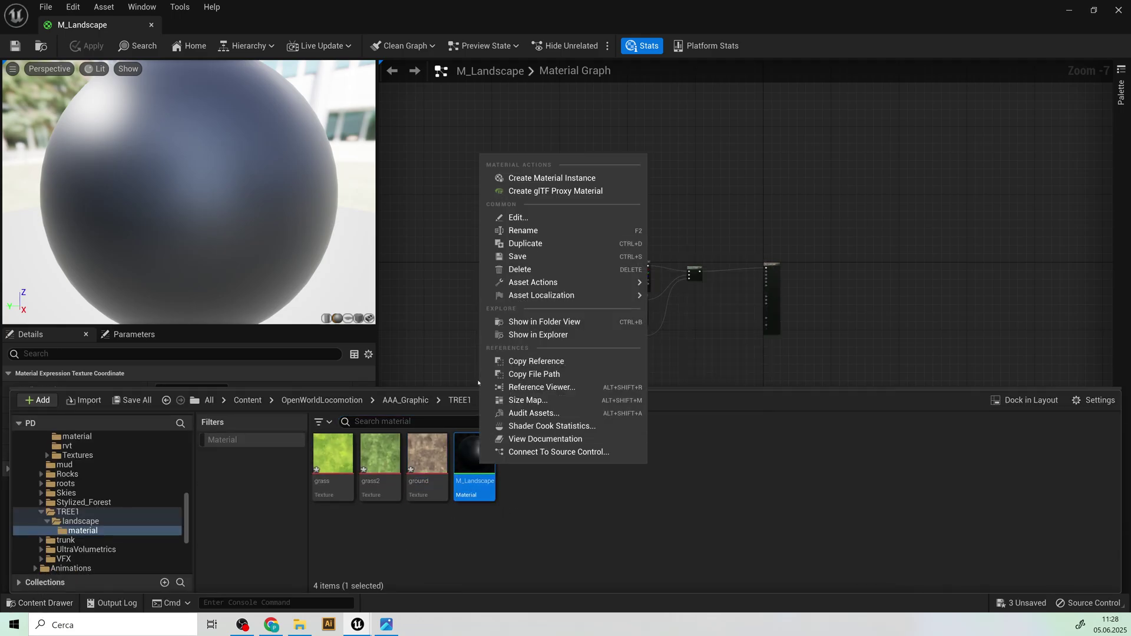
click(559, 179)
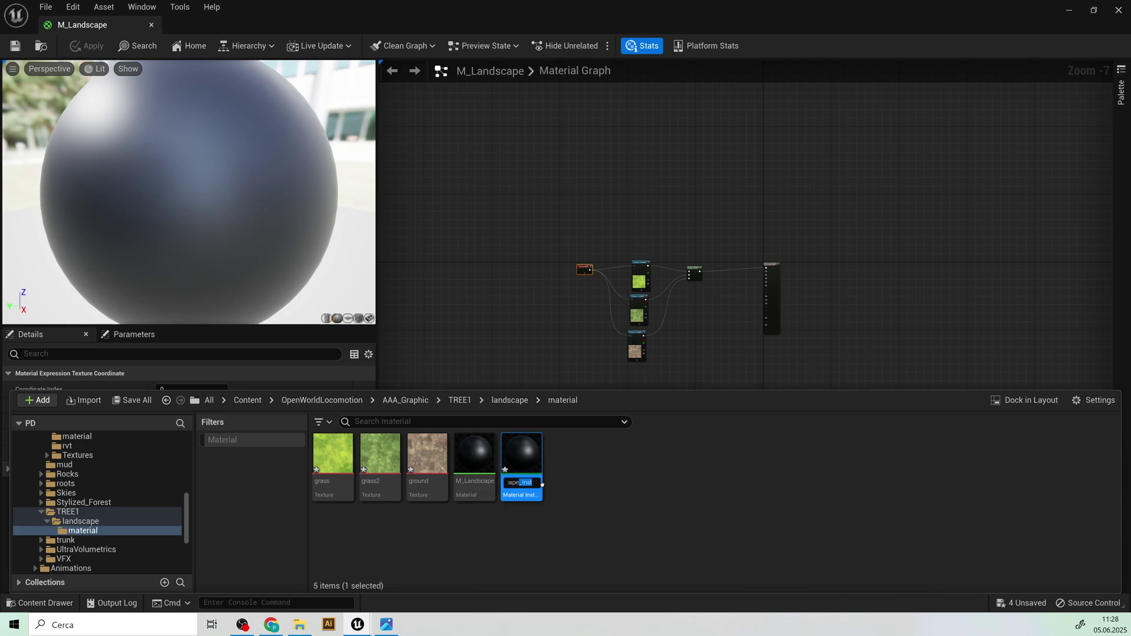
key(BackSpace)
key(ctrl+a)
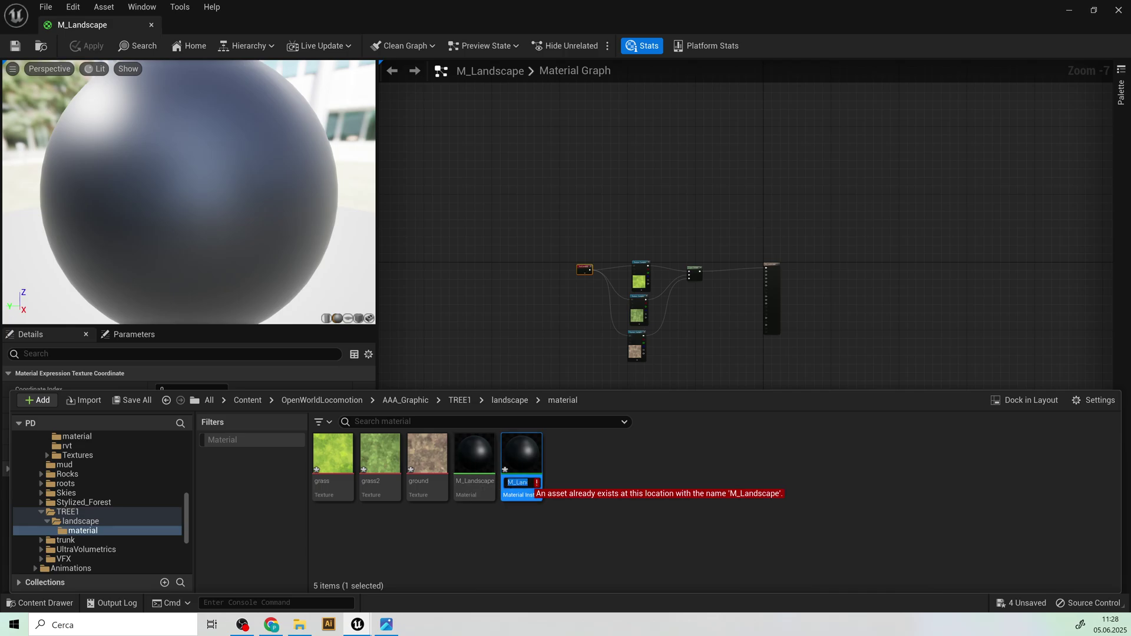
text(I)
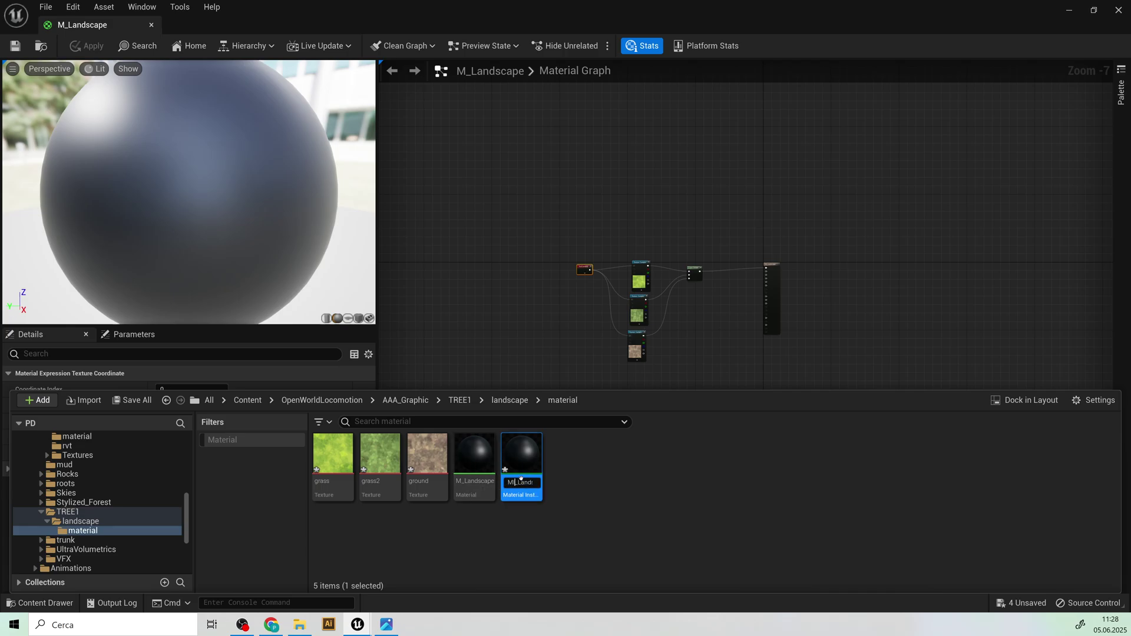
key(Return)
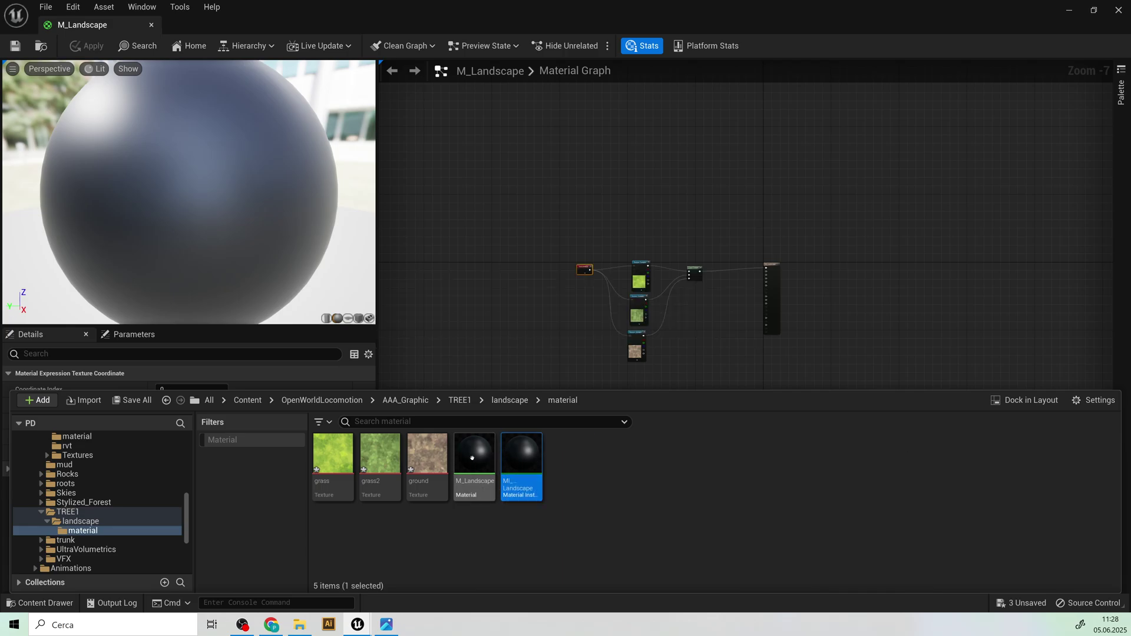
- Add a constant node with value 0 wired to Metallic, Specular and Roughness of M_Landscape, and save the material
scroll(742, 306, up, 4)
click(722, 295)
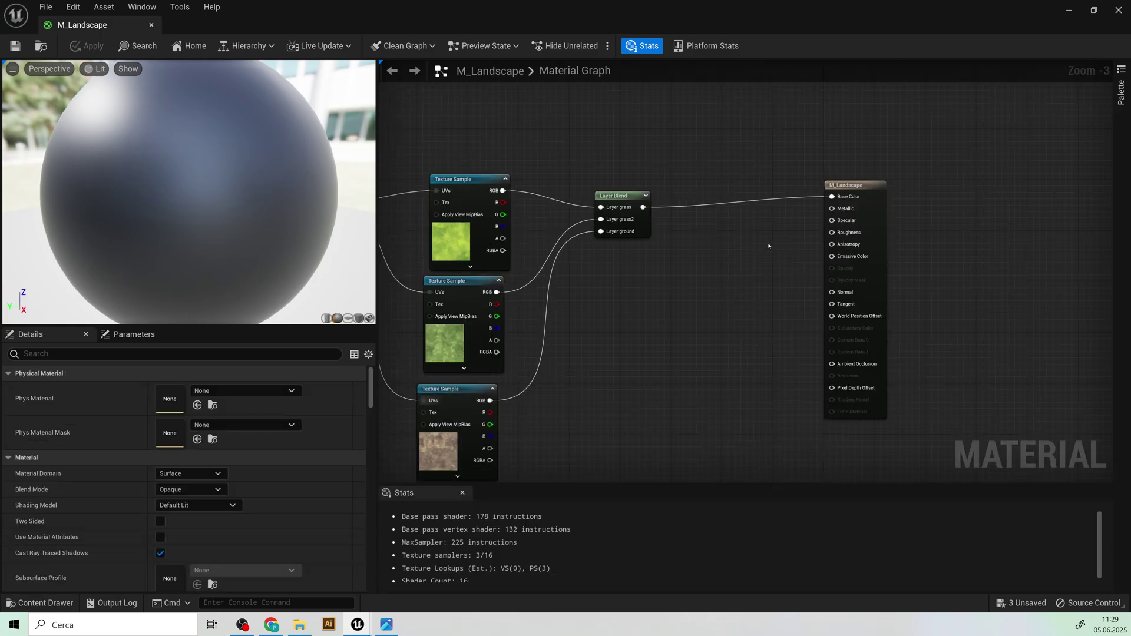
click(768, 246)
drag(782, 250, 836, 238)
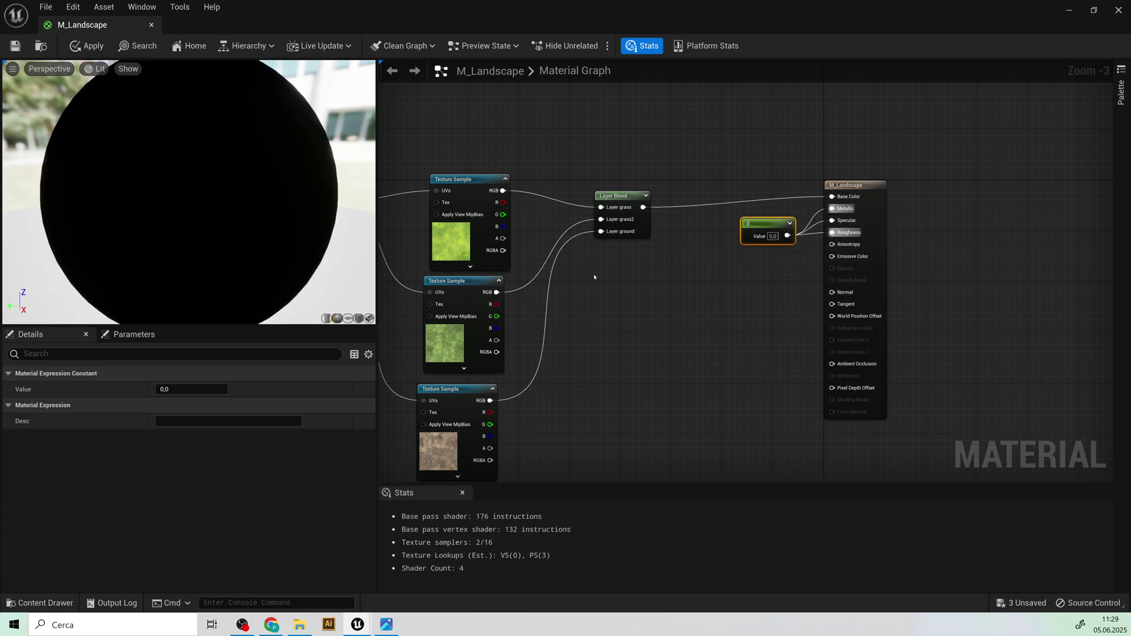
scroll(748, 254, down, 4)
key(ctrl+s)
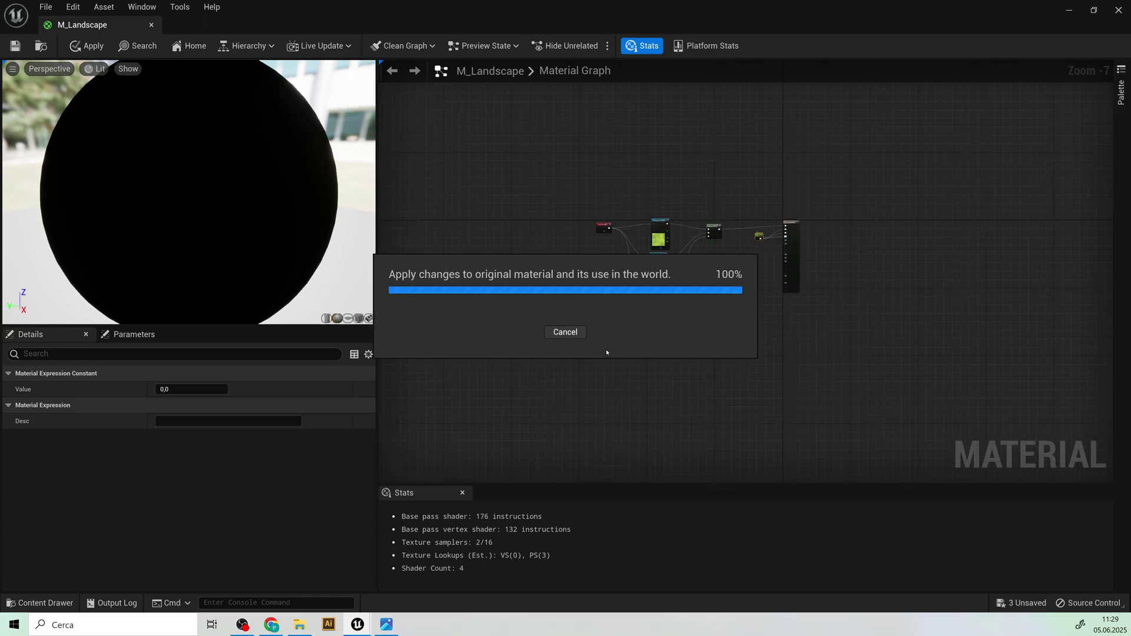
- Assign MI_Landscape as the landscape material of Landscape1 in the tree1 level
key(alt+Tab)
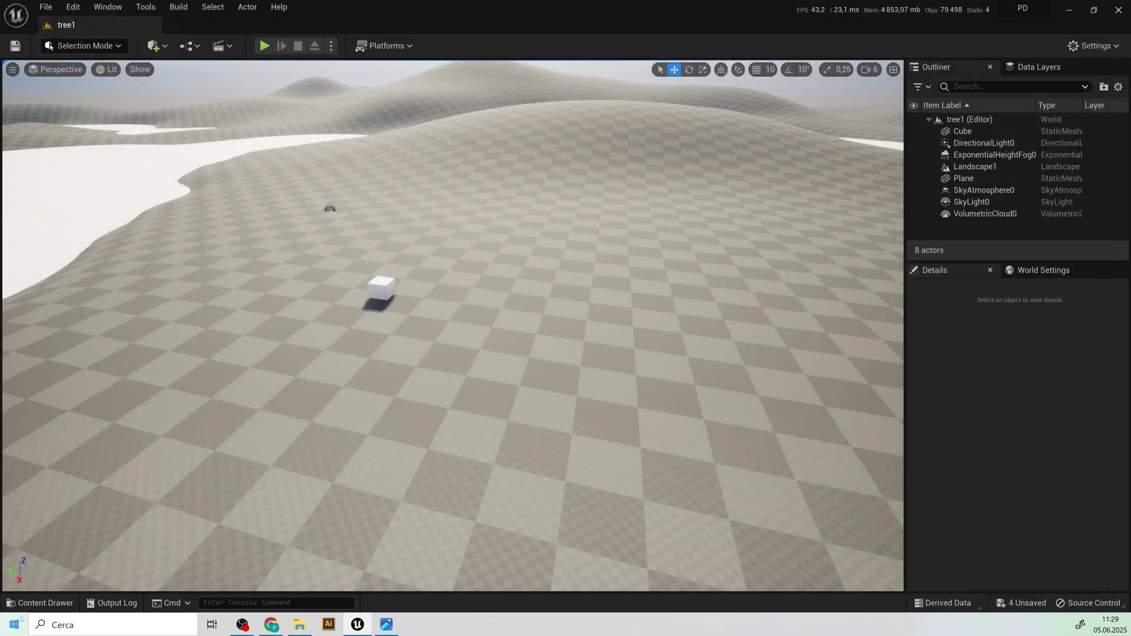
click(977, 167)
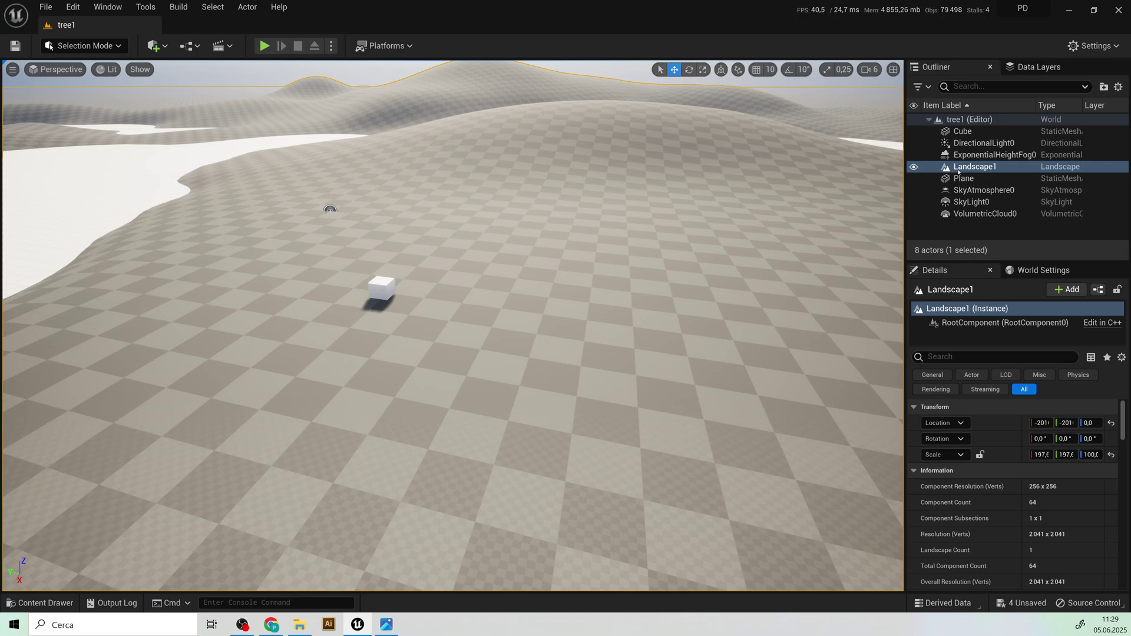
scroll(1030, 526, down, 3)
scroll(1030, 526, down, 3)
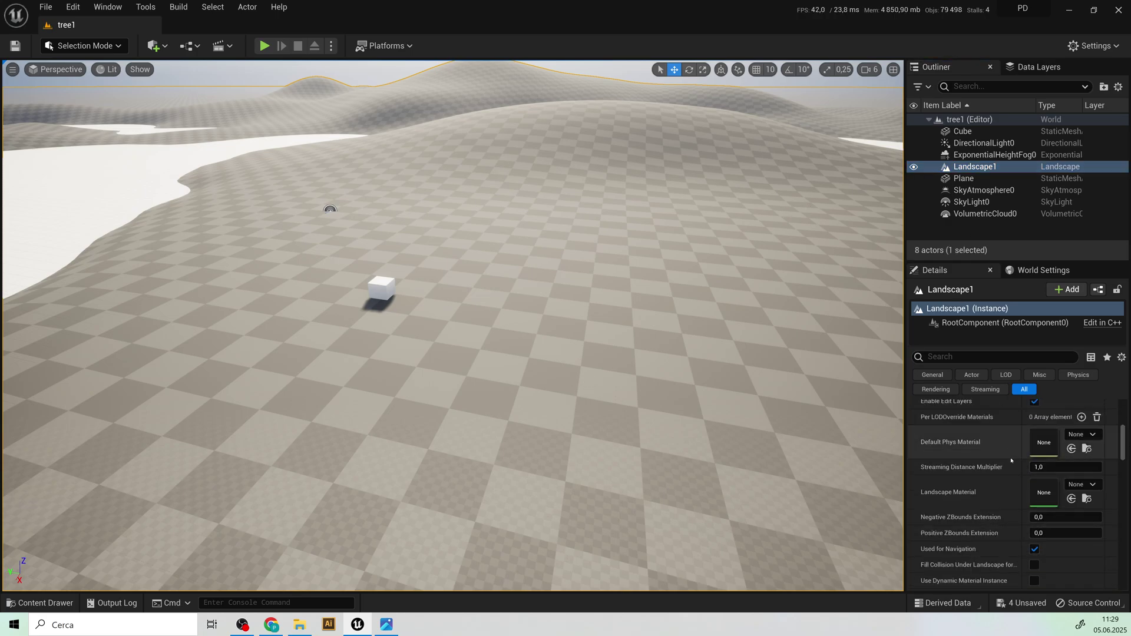
click(69, 602)
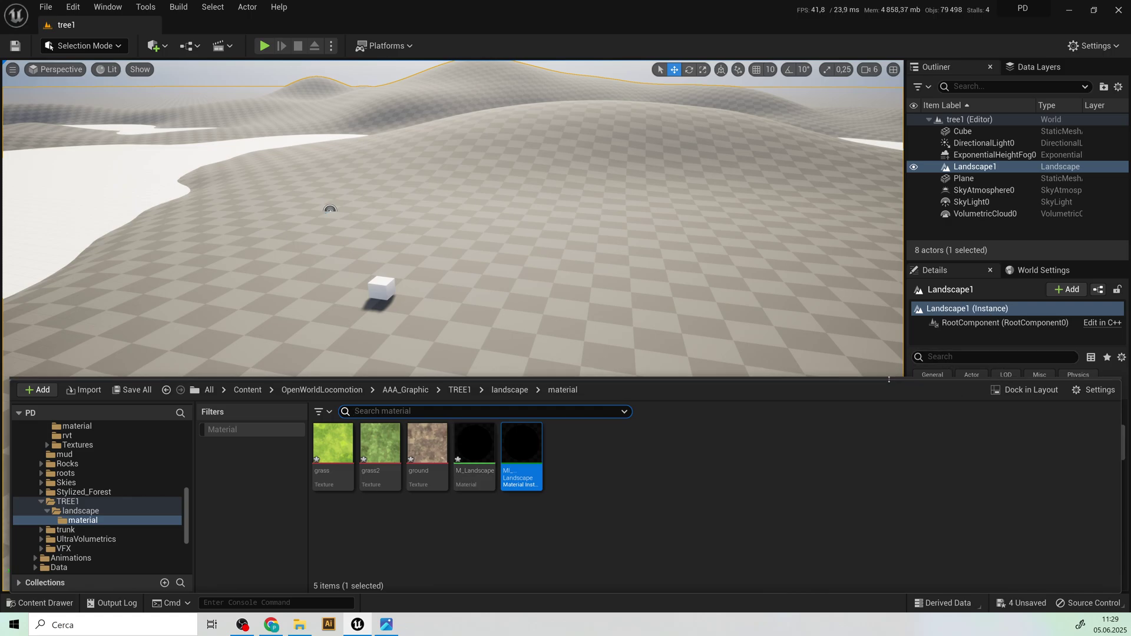
drag(891, 377, 882, 473)
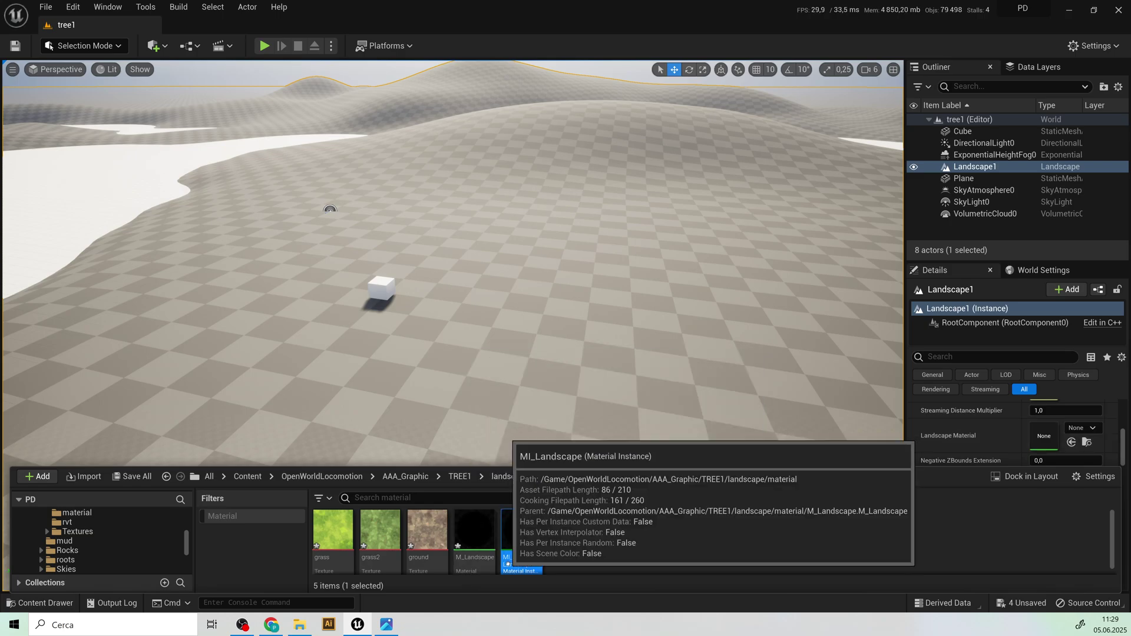
drag(507, 535, 1054, 439)
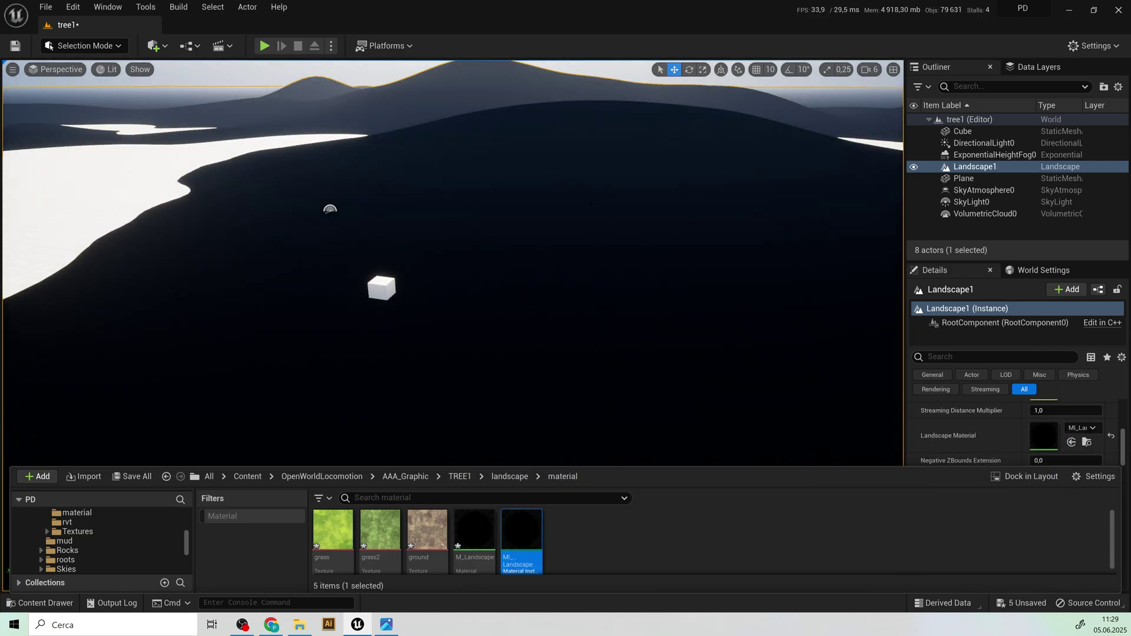
- Switch the level editor to Landscape mode and open its Paint tools
right_drag(597, 189, 677, 133)
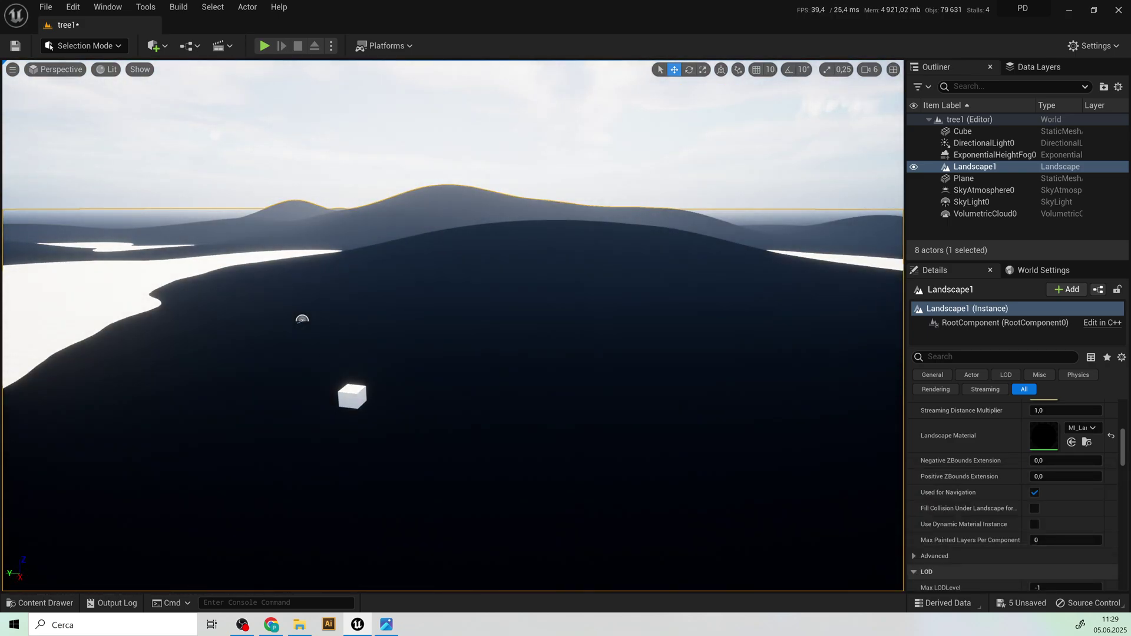
click(92, 47)
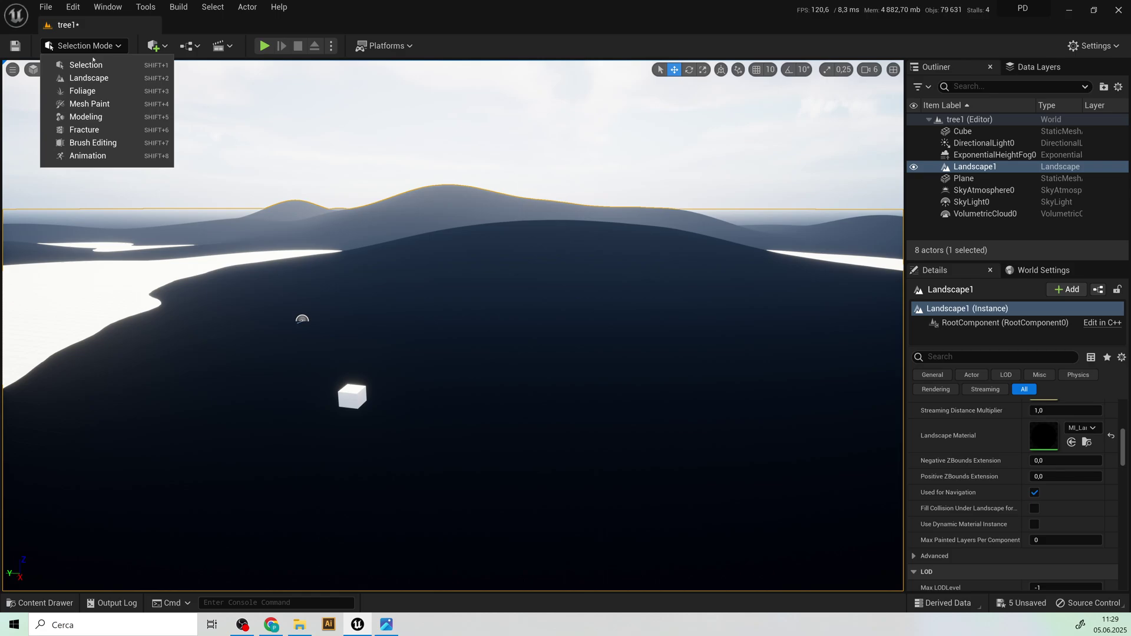
click(97, 80)
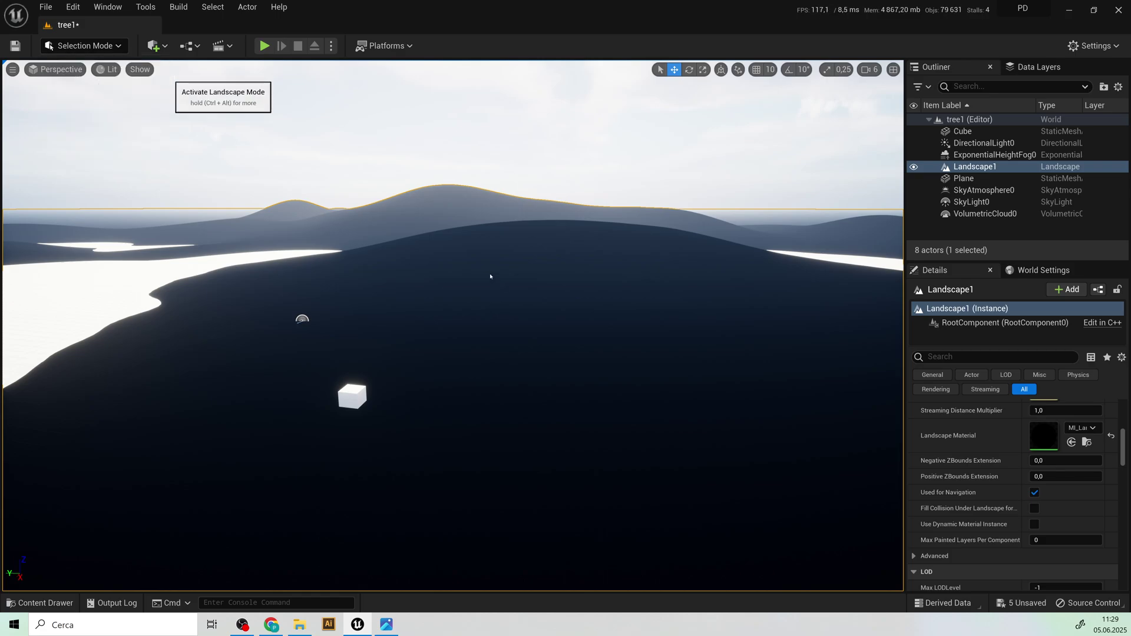
click(141, 89)
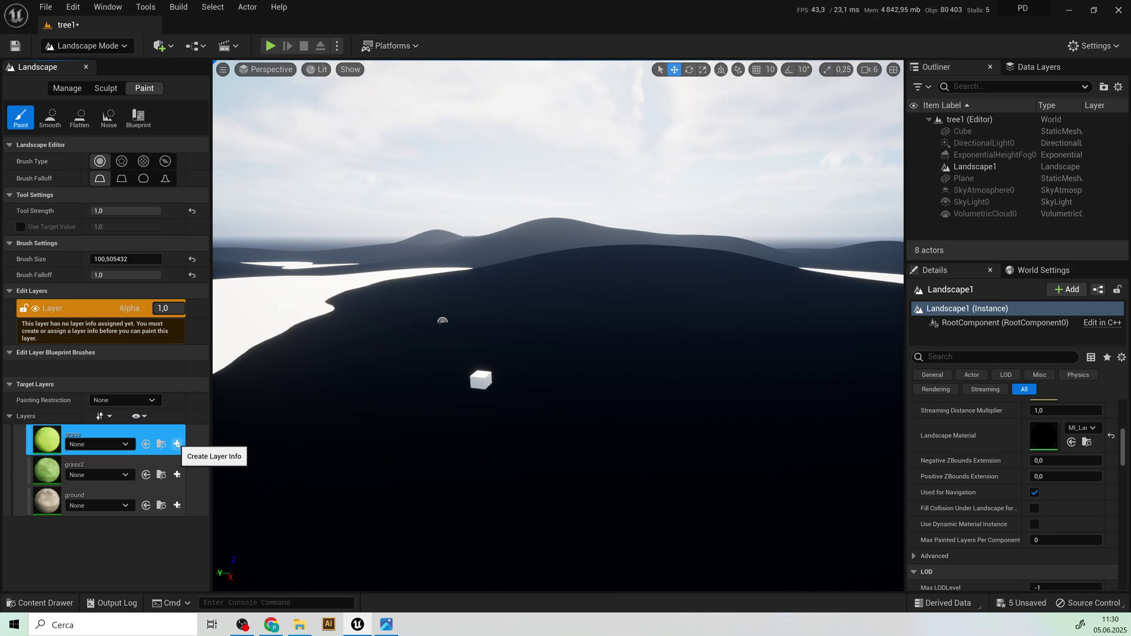
- Create a weight-blended layer info for the grass layer, saved as grass_LayerInfo in the tree1_sharedassets folder
click(177, 445)
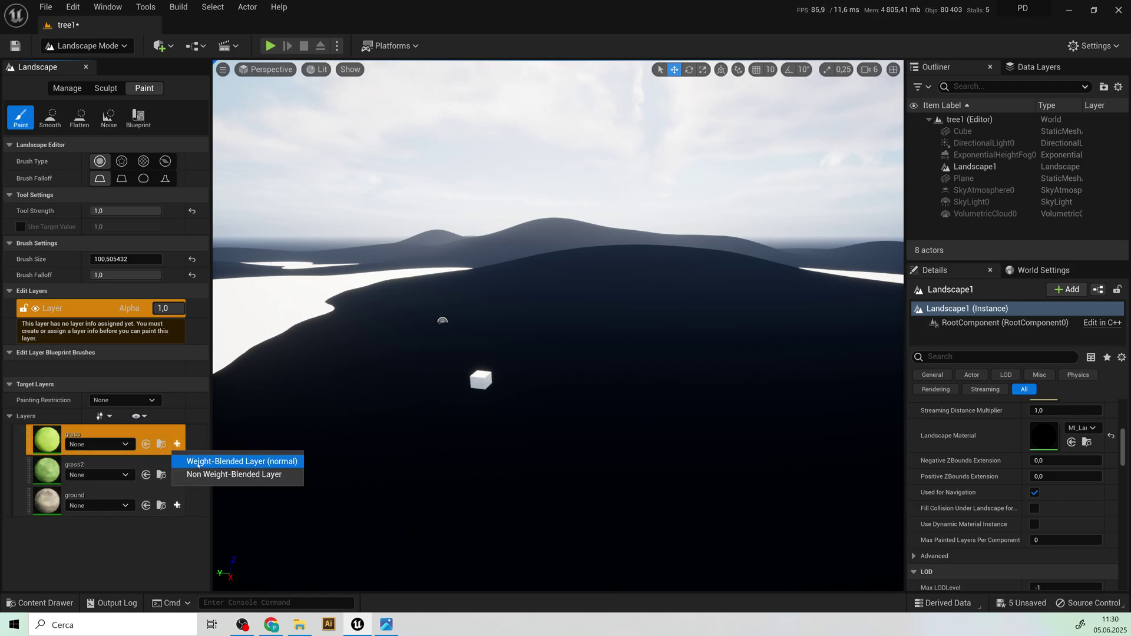
click(197, 461)
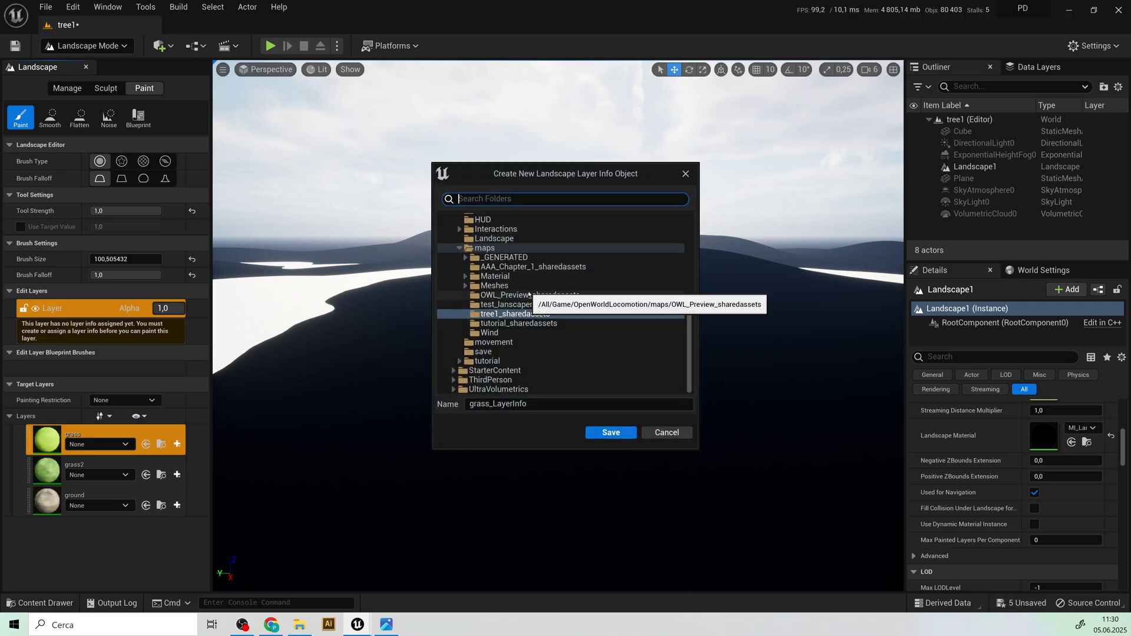
scroll(521, 317, up, 3)
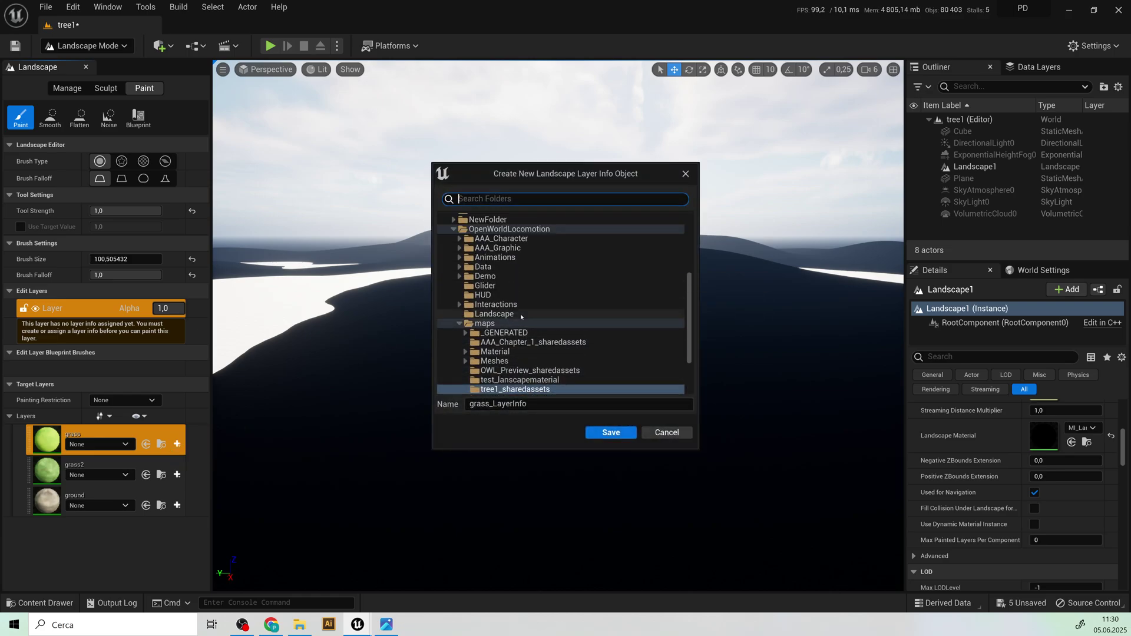
scroll(522, 316, down, 3)
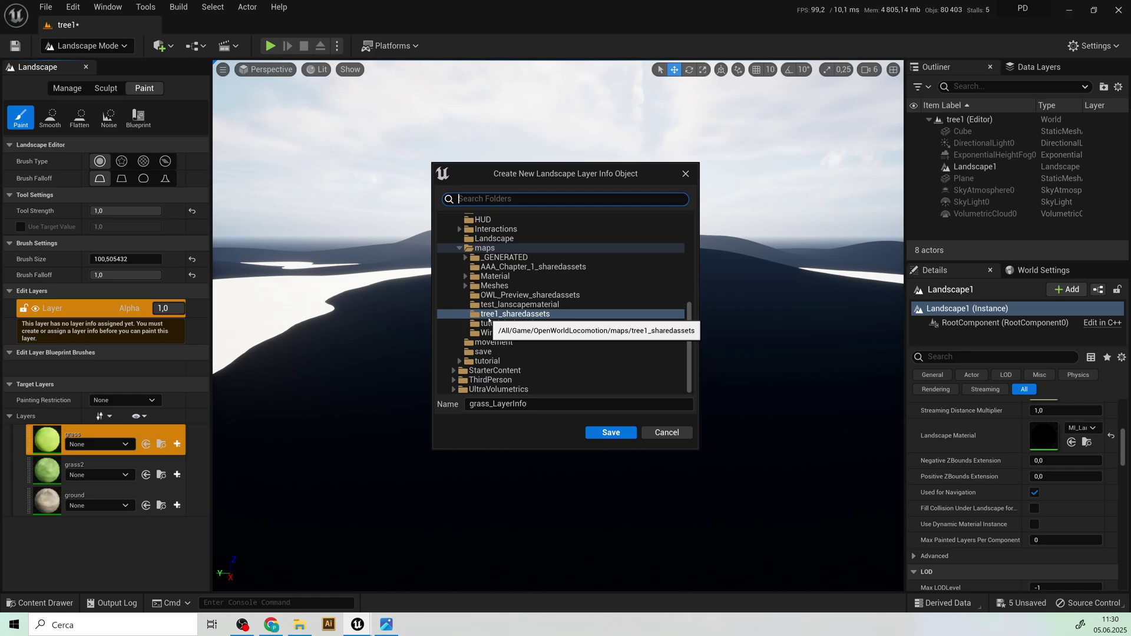
click(601, 439)
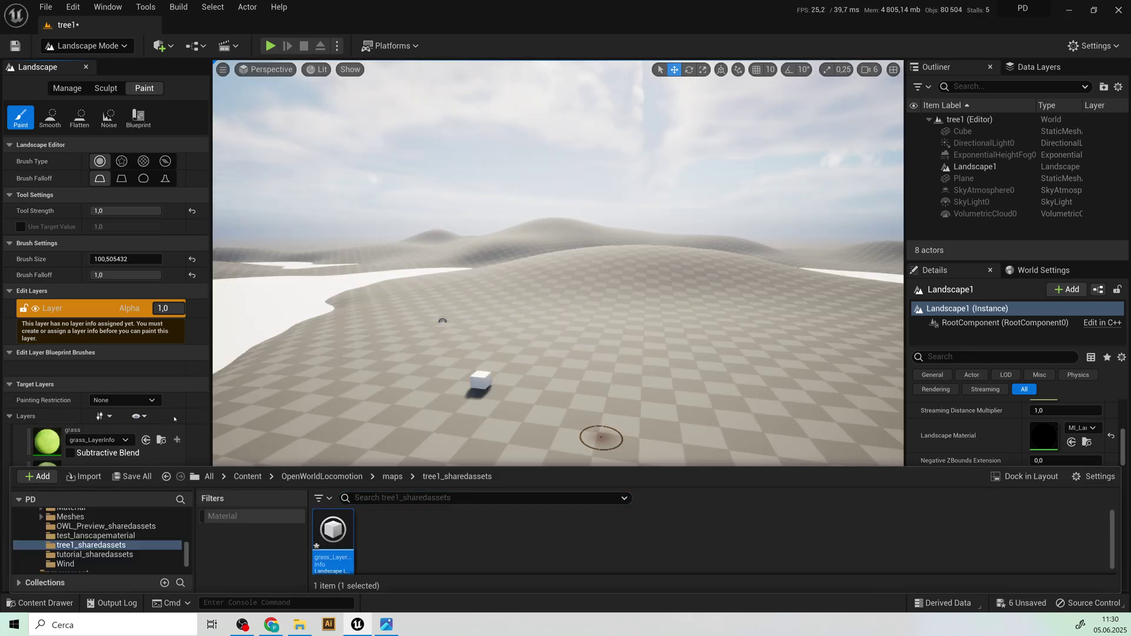
click(174, 419)
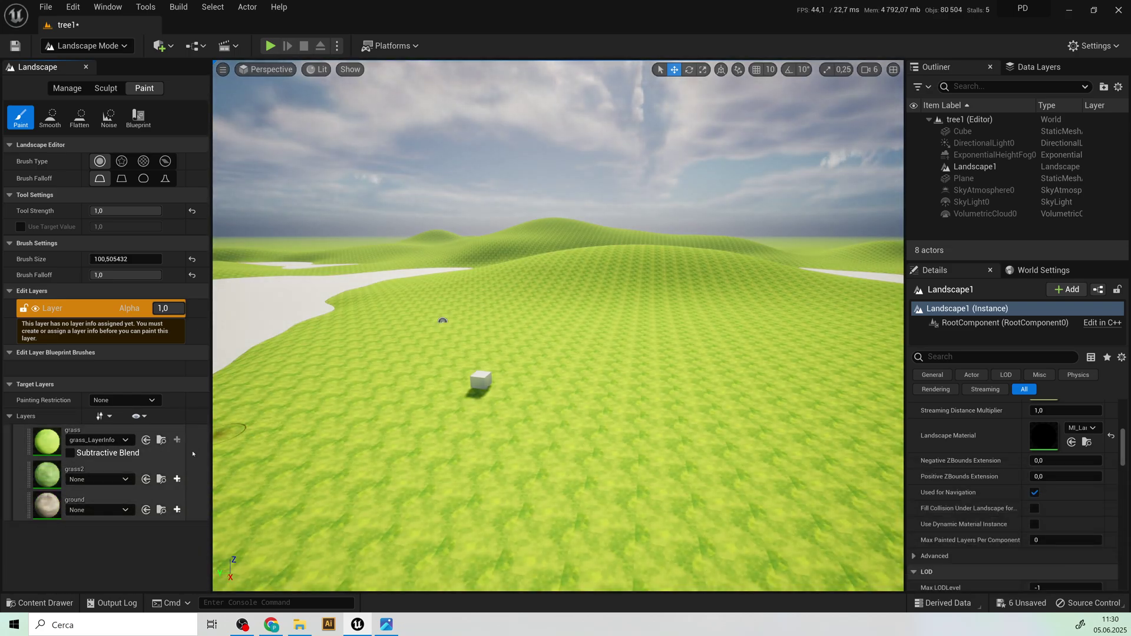
- Create weight-blended layer infos for the grass2 and ground layers, saved as grass2_LayerInfo and ground_LayerInfo in the tree1_sharedassets folder
click(177, 479)
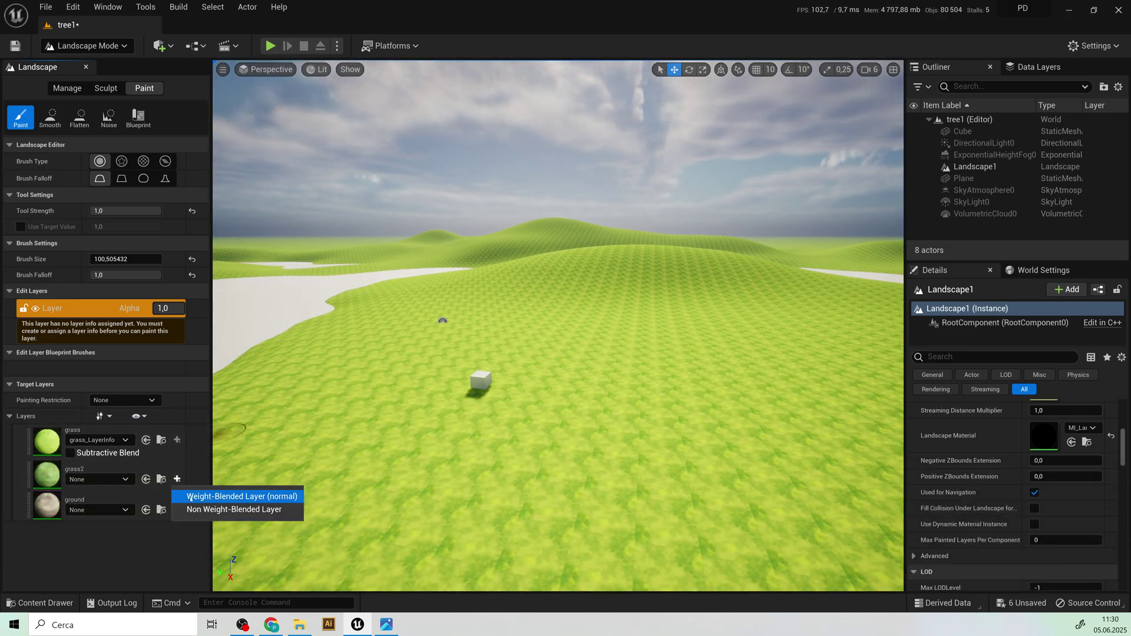
click(241, 496)
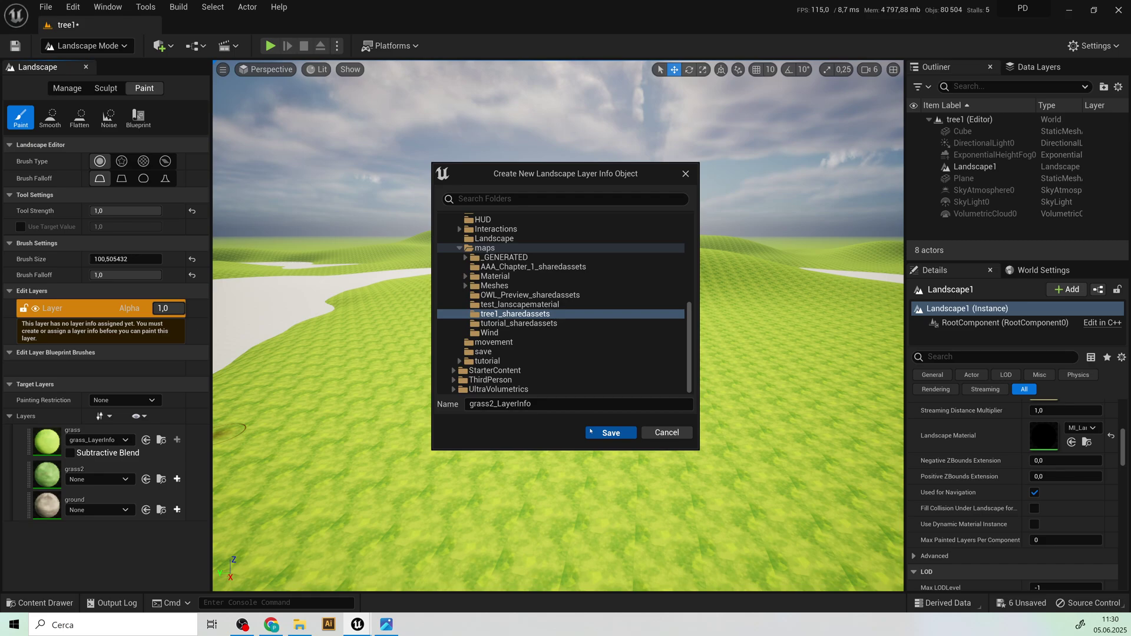
click(590, 432)
click(181, 439)
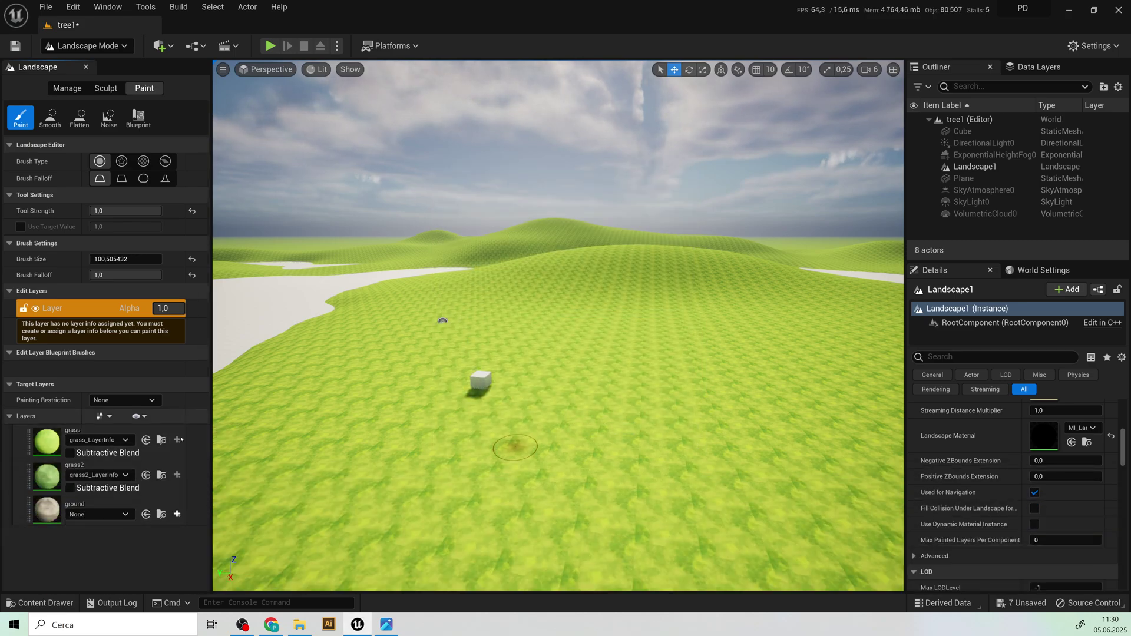
click(177, 514)
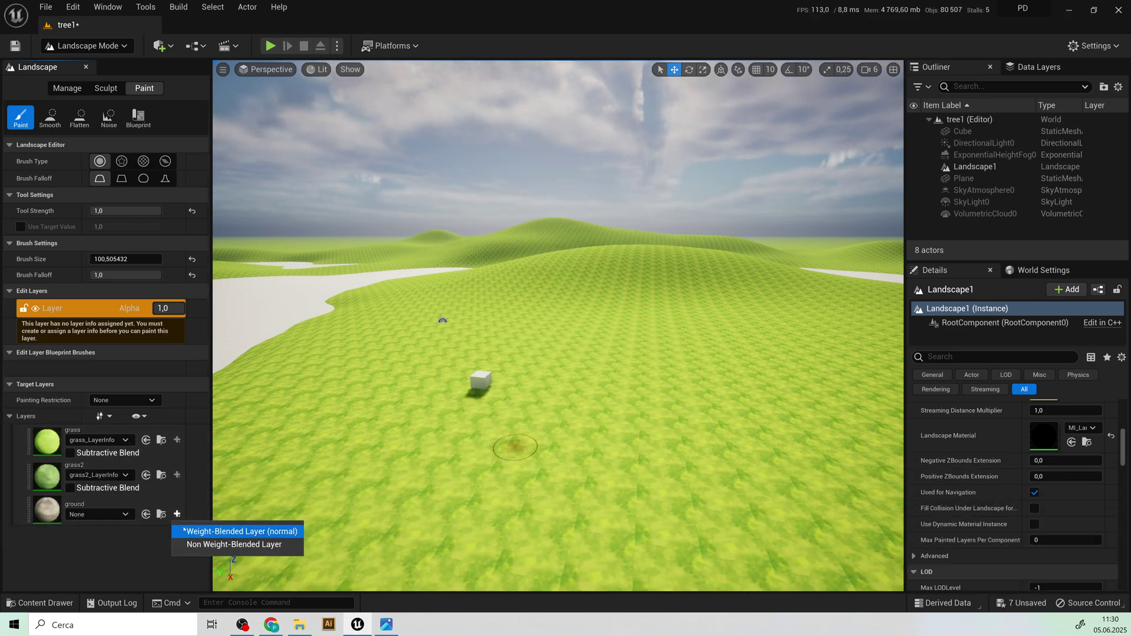
click(242, 531)
click(606, 432)
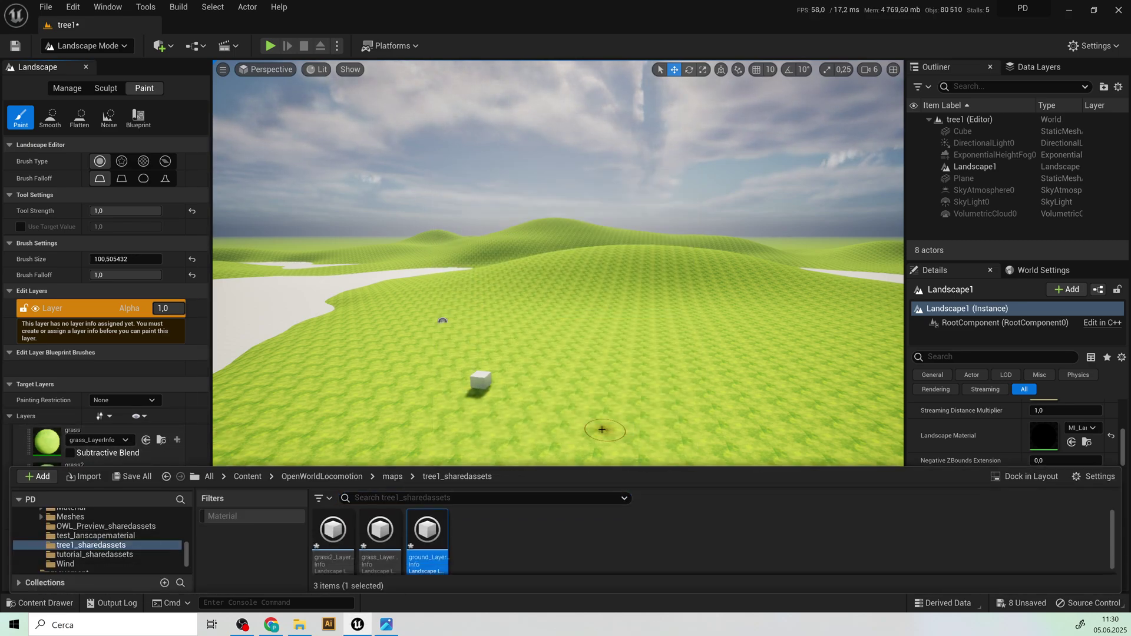
- Open the M_Landscape material from the TREE1/landscape/material folder, select its TexCoord node and move the editor into a smaller window over the level
right_drag(611, 311, 604, 401)
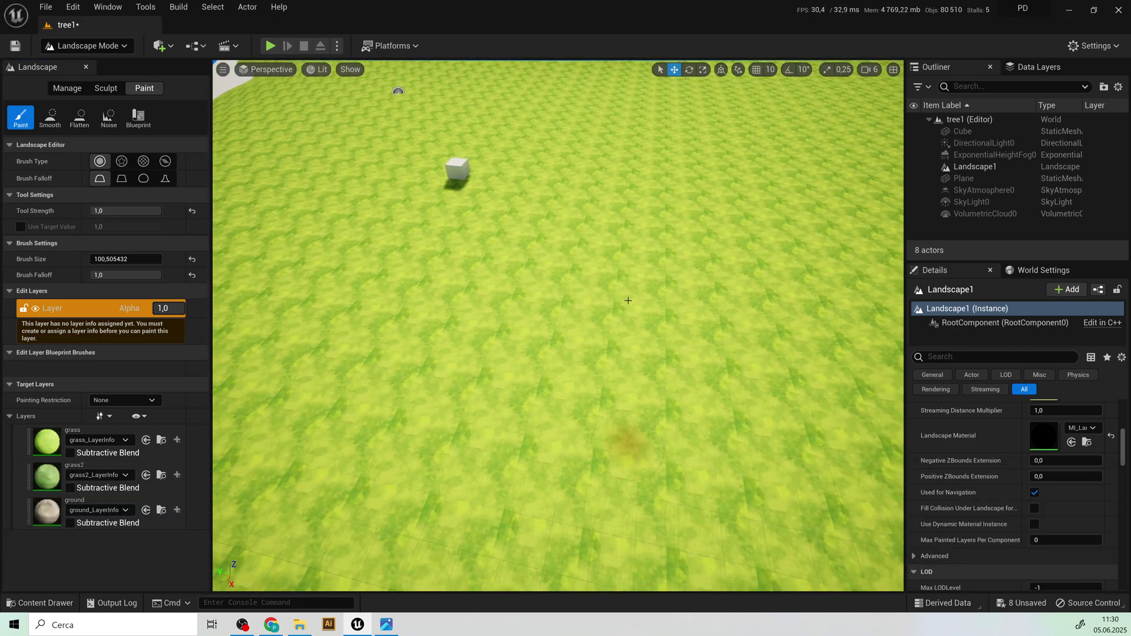
scroll(595, 380, up, 3)
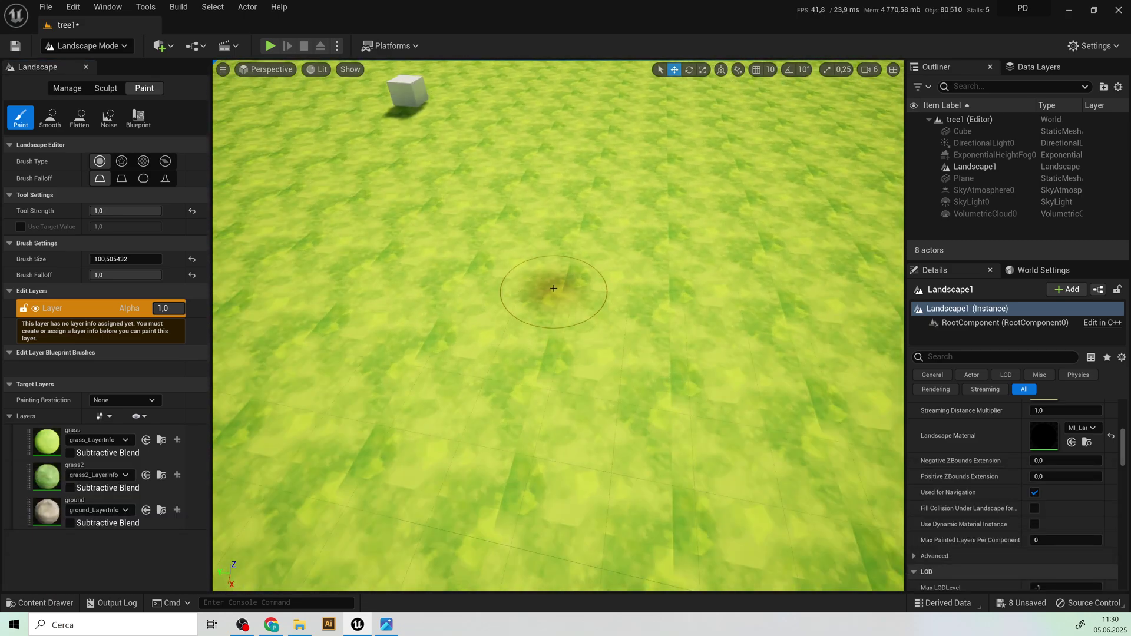
mouse_move(553, 288)
right_down()
mouse_move(613, 297)
mouse_move(553, 312)
mouse_move(539, 344)
mouse_move(545, 260)
right_up()
key(w)
key(s)
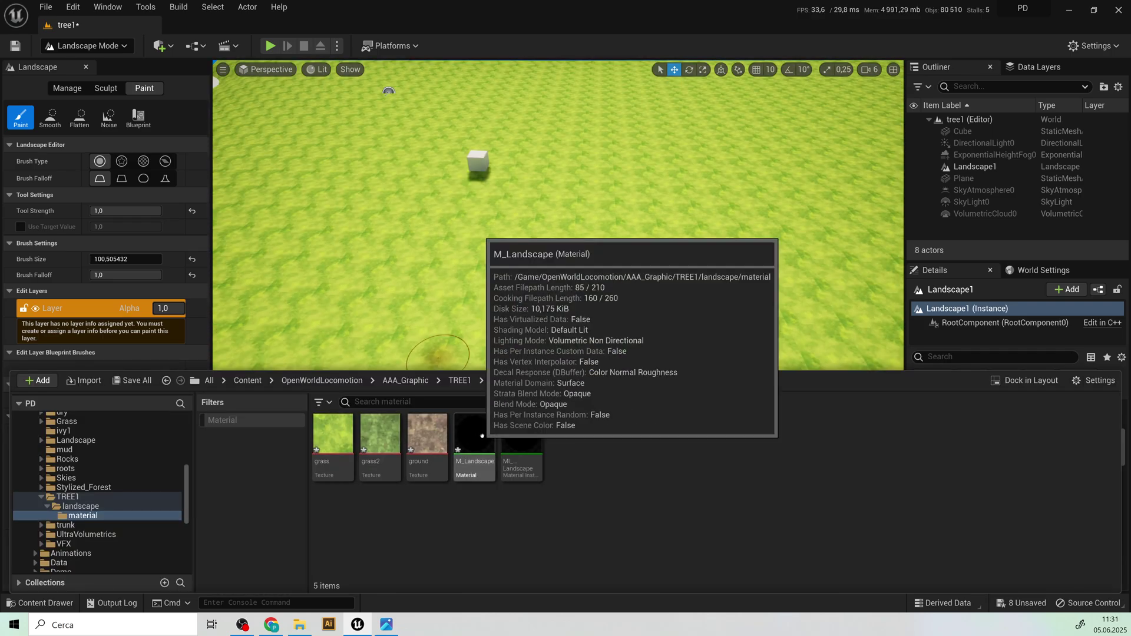
double_click(482, 439)
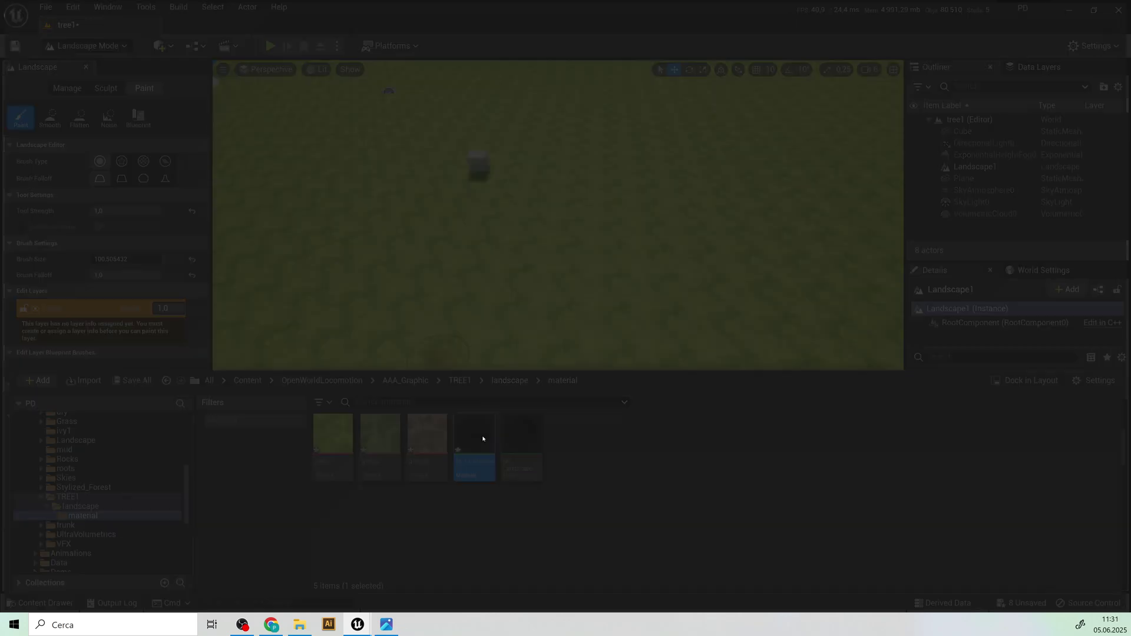
scroll(502, 310, down, 7)
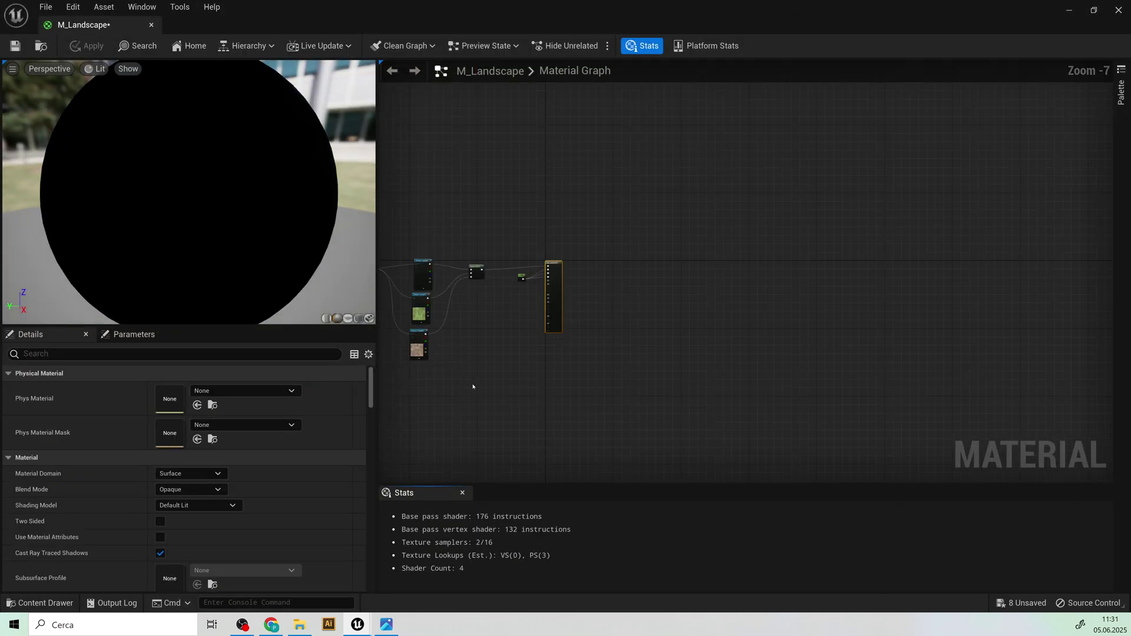
scroll(661, 386, up, 7)
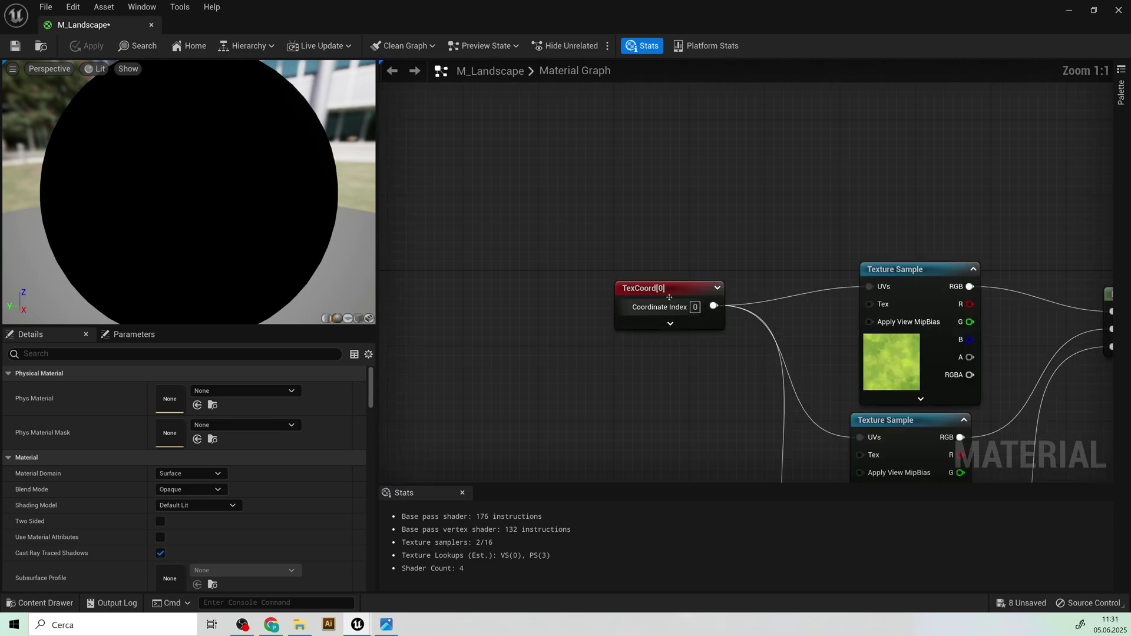
click(669, 297)
drag(560, 7, 515, 64)
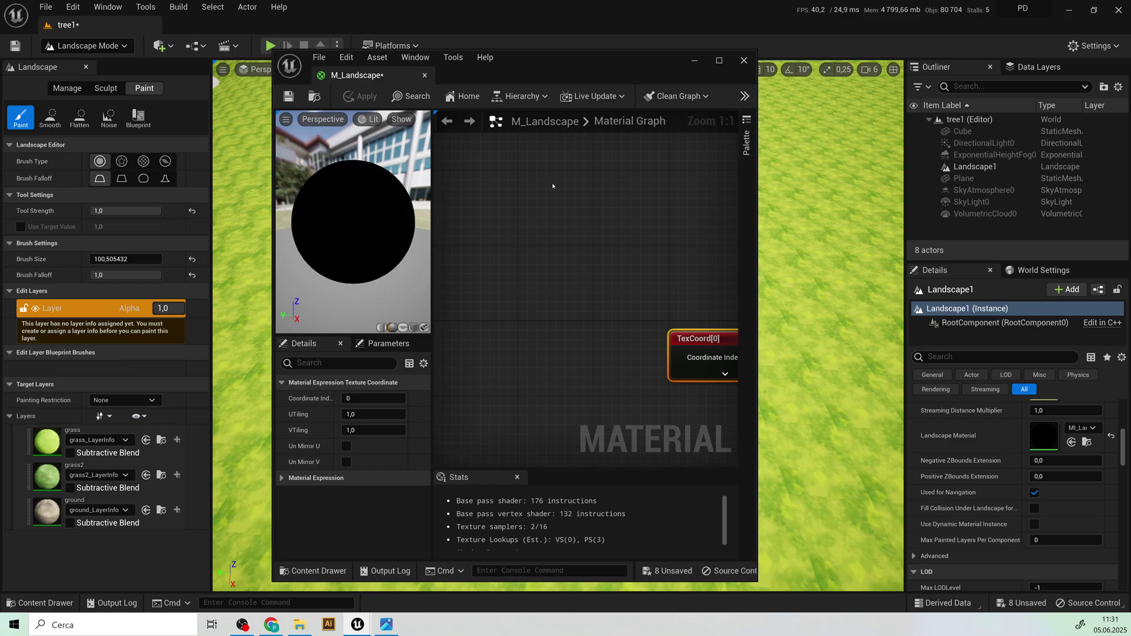
- Set both UTiling and VTiling of the TexCoord node to 0,1, save M_Landscape and minimize its editor window
right_click(686, 341)
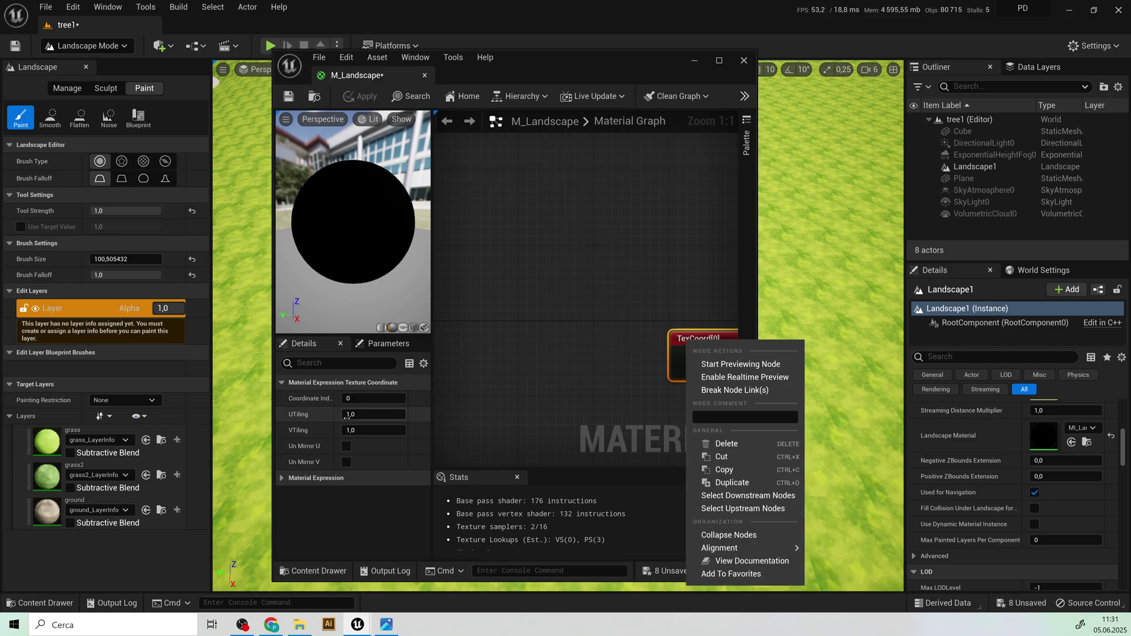
click(348, 414)
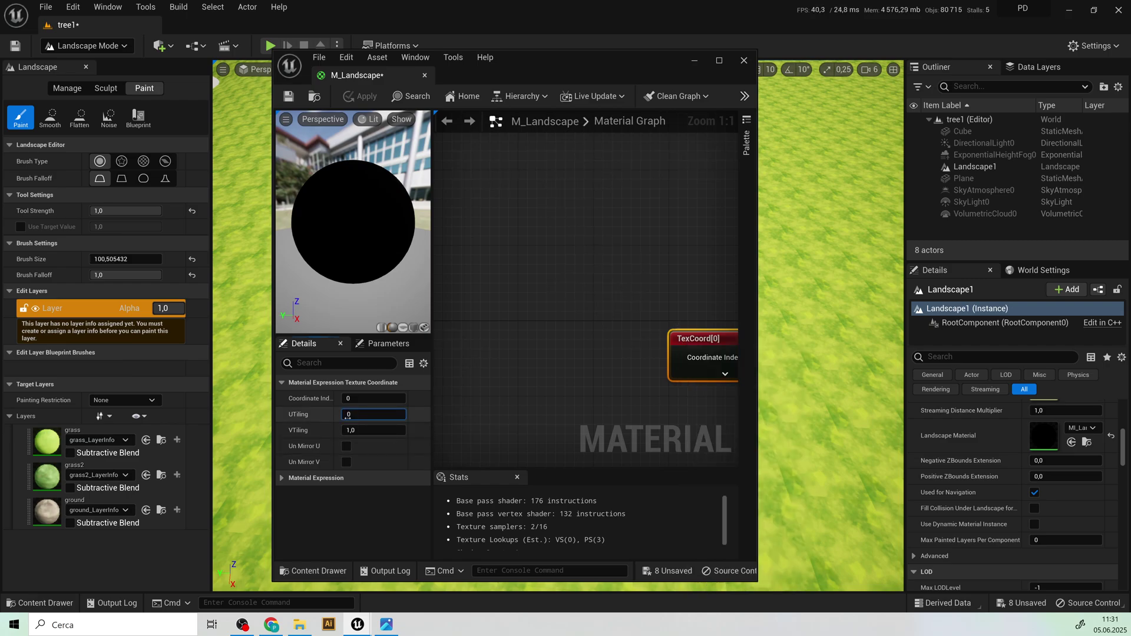
text(0.1)
click(362, 429)
text(0)
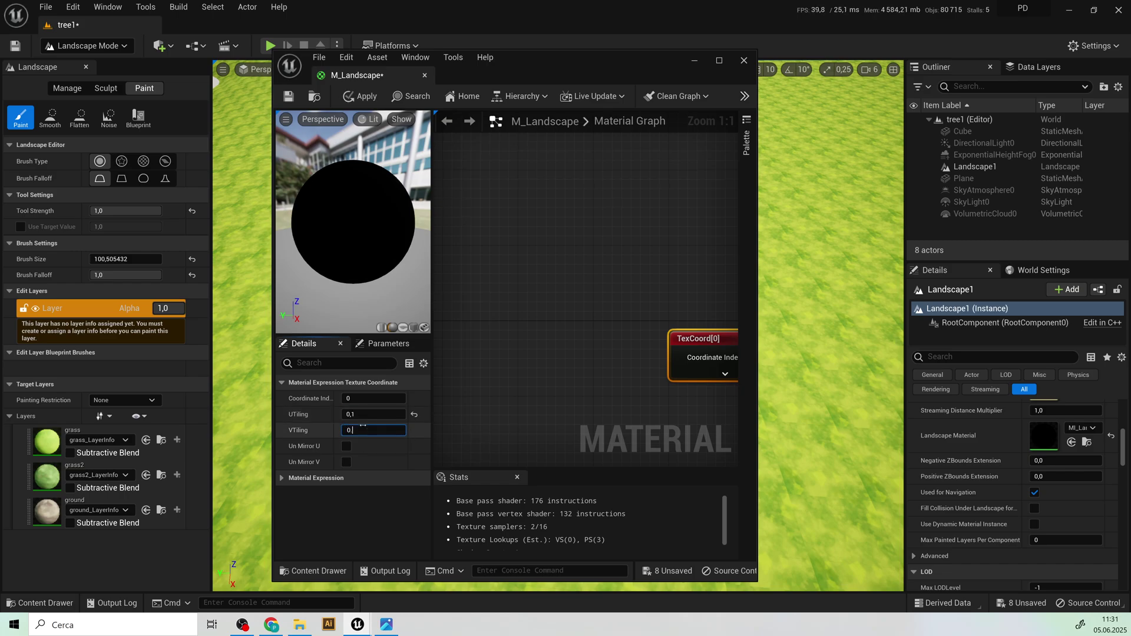
text(.1)
key(Return)
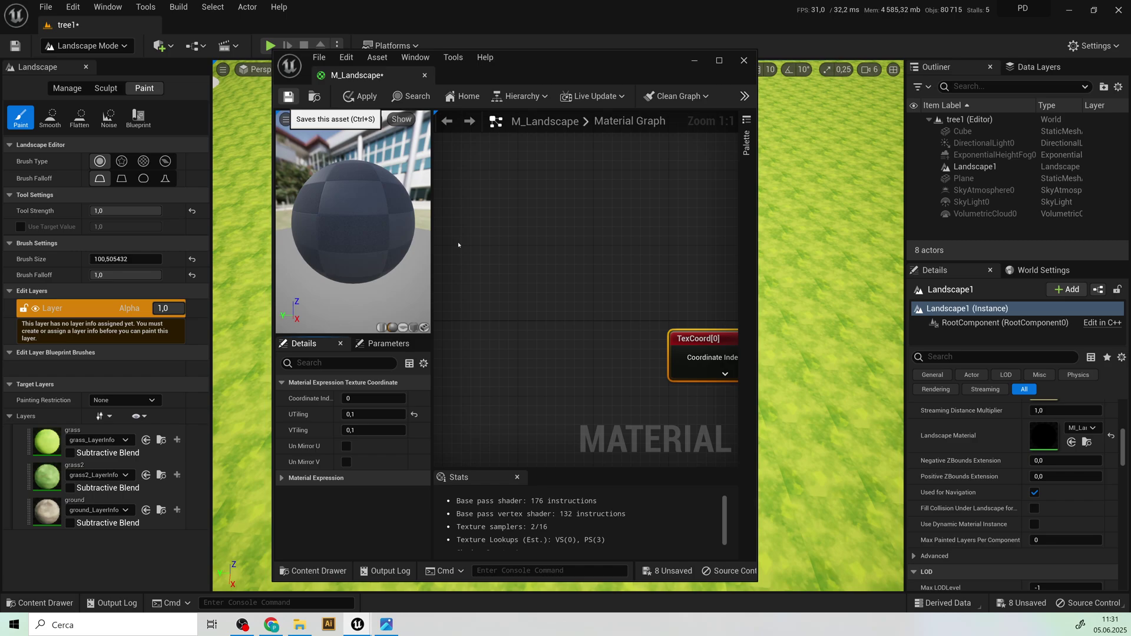
key(ctrl+s)
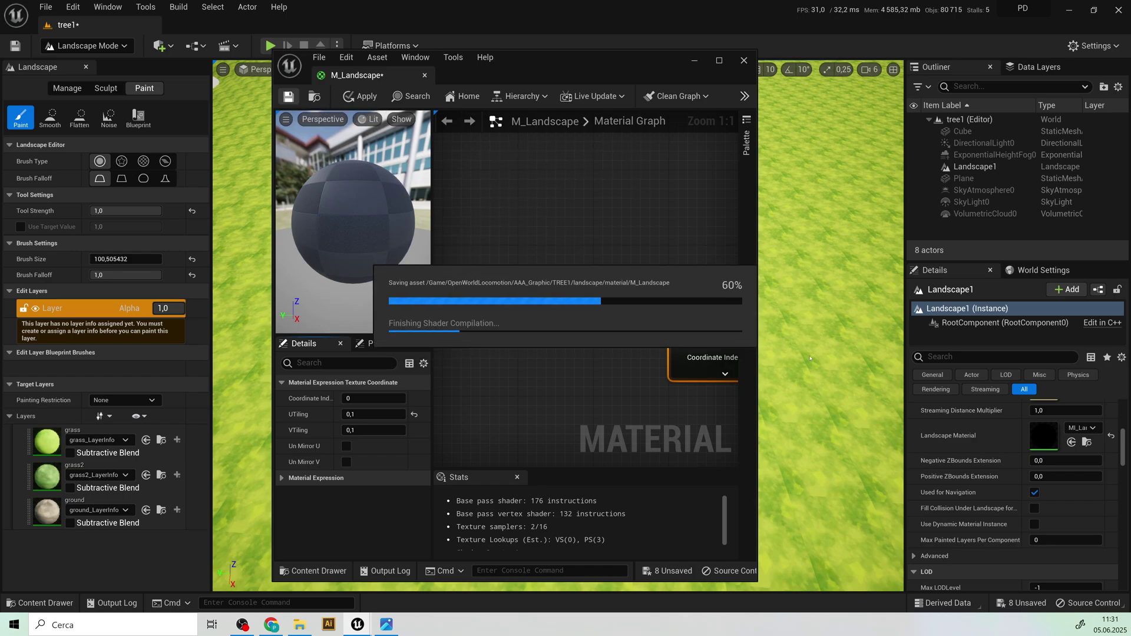
click(694, 60)
- Try painting the grass2 layer over the hillside beside the cube, and undo the strokes
right_drag(559, 294, 495, 147)
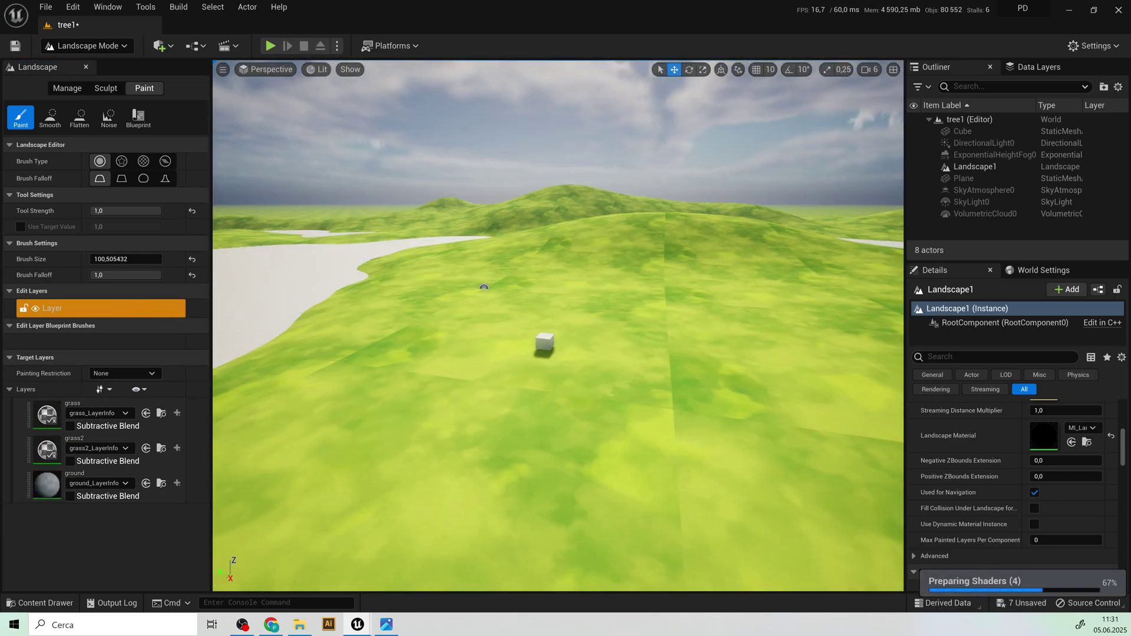
mouse_move(603, 341)
right_down()
mouse_move(447, 312)
mouse_move(553, 288)
mouse_move(760, 300)
mouse_move(583, 312)
mouse_move(569, 400)
right_up()
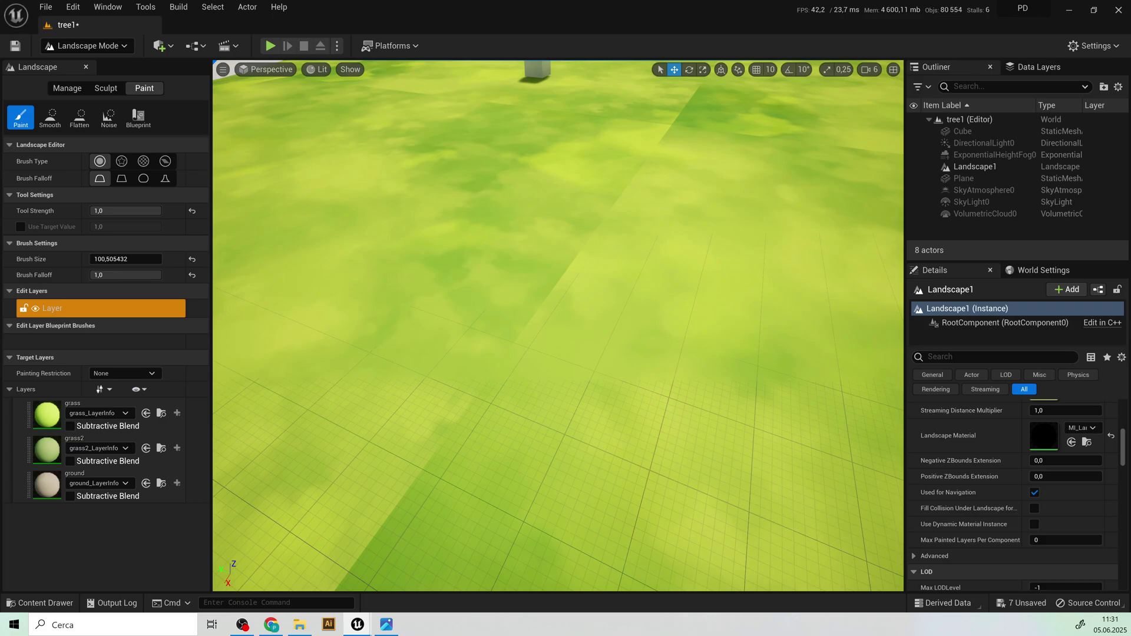
right_drag(569, 295, 569, 219)
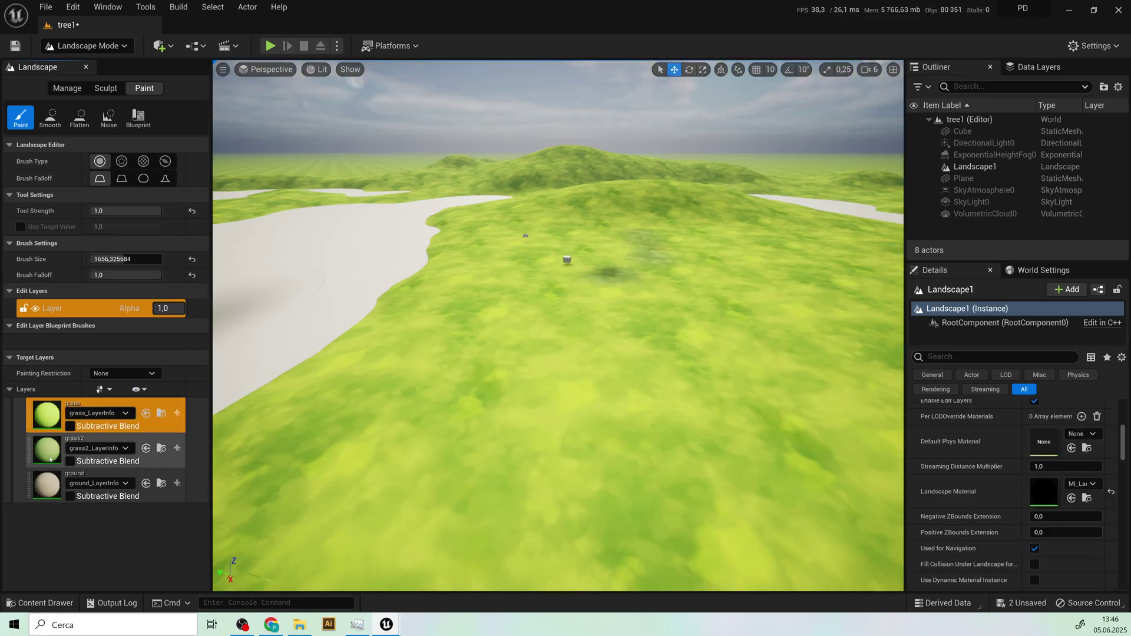
click(48, 451)
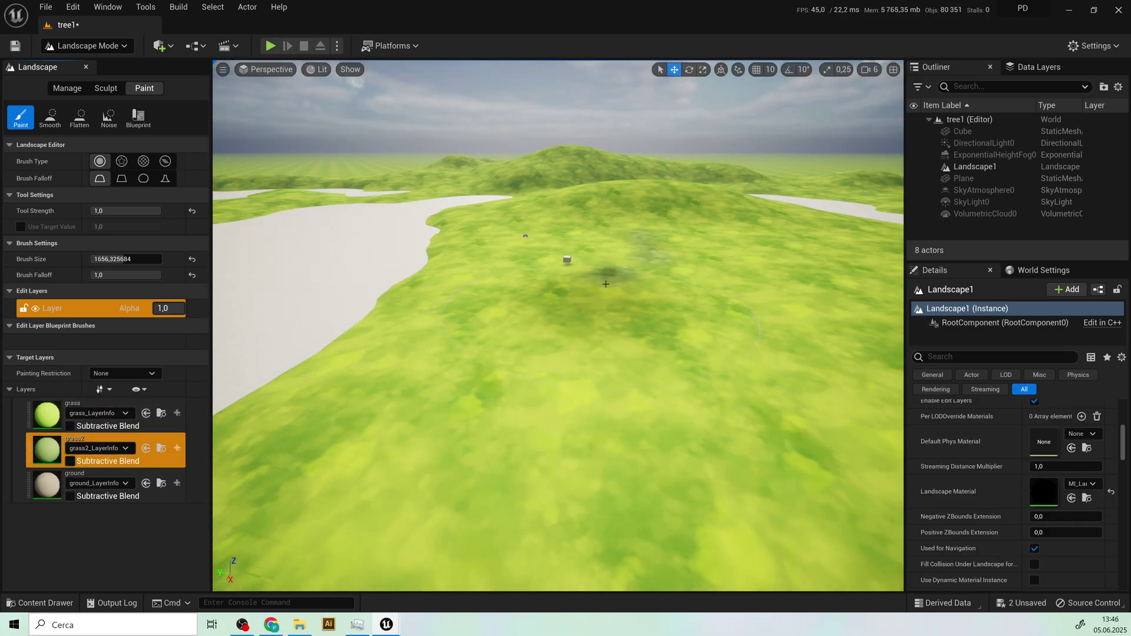
drag(605, 284, 658, 255)
key(w)
right_drag(585, 324, 607, 323)
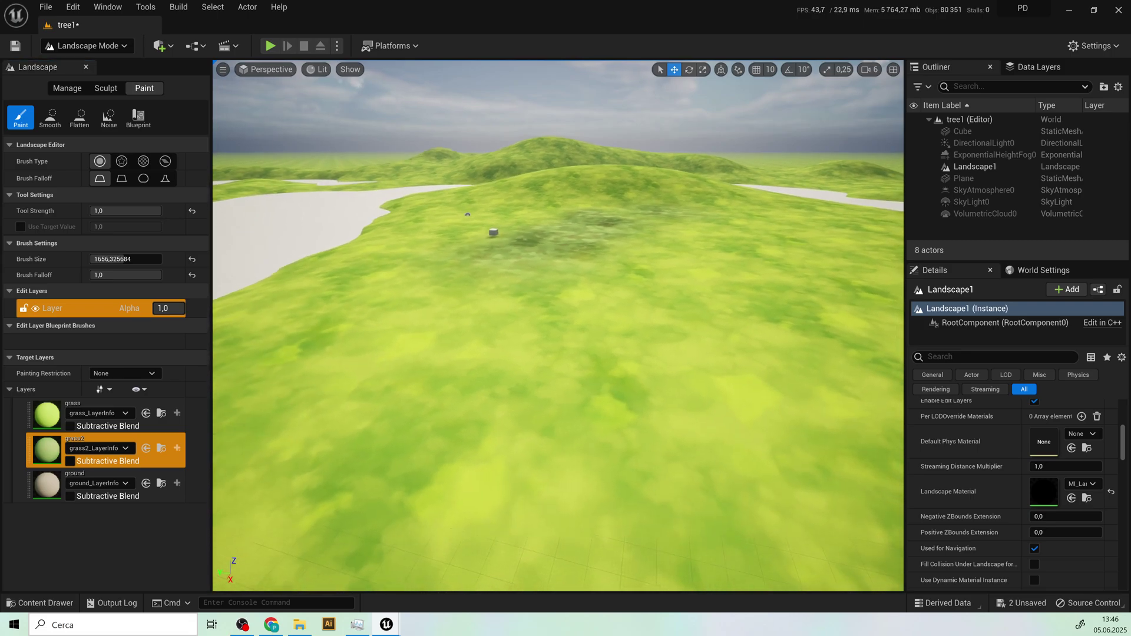
right_drag(825, 295, 825, 285)
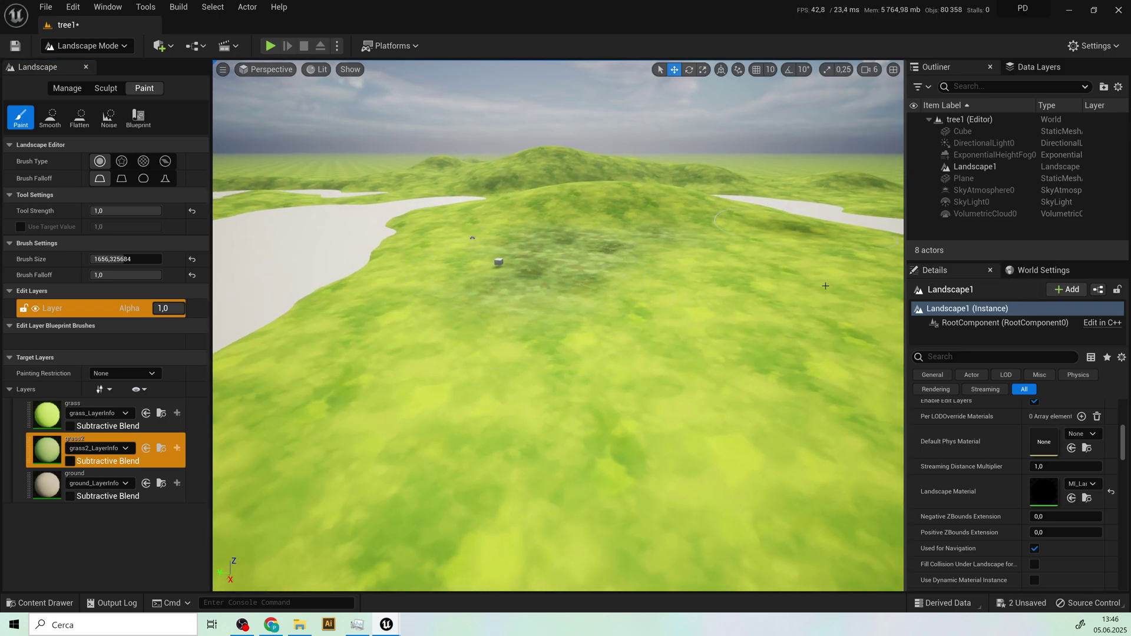
scroll(672, 203, down, 1)
mouse_move(660, 224)
mouse_down()
mouse_move(704, 239)
mouse_move(686, 306)
mouse_move(796, 377)
mouse_up()
click(651, 231)
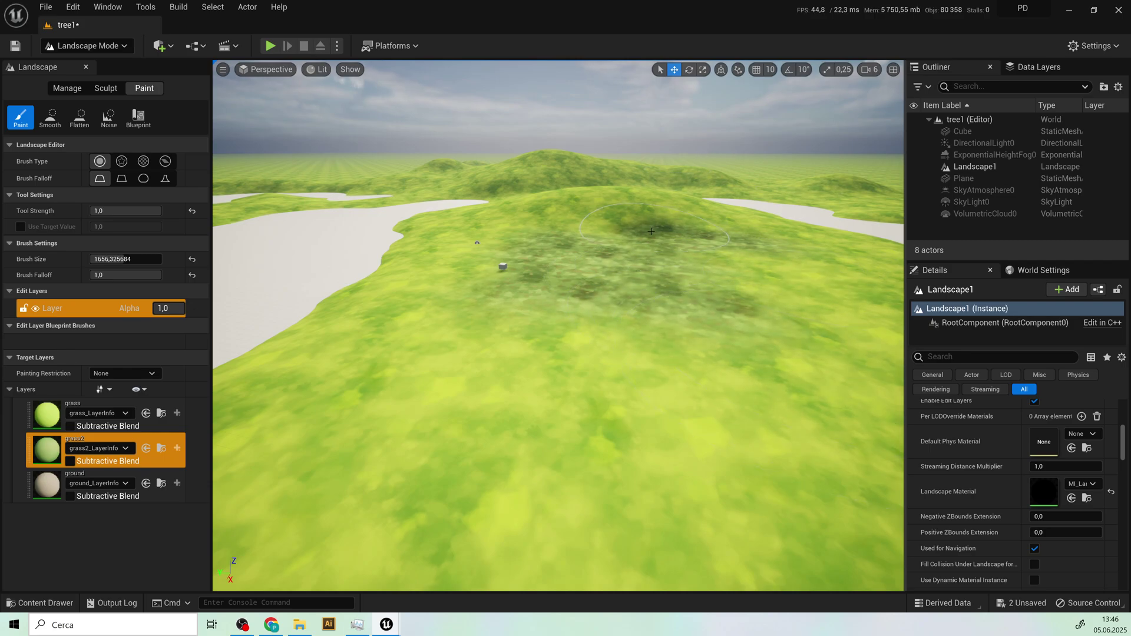
key(ctrl+z)
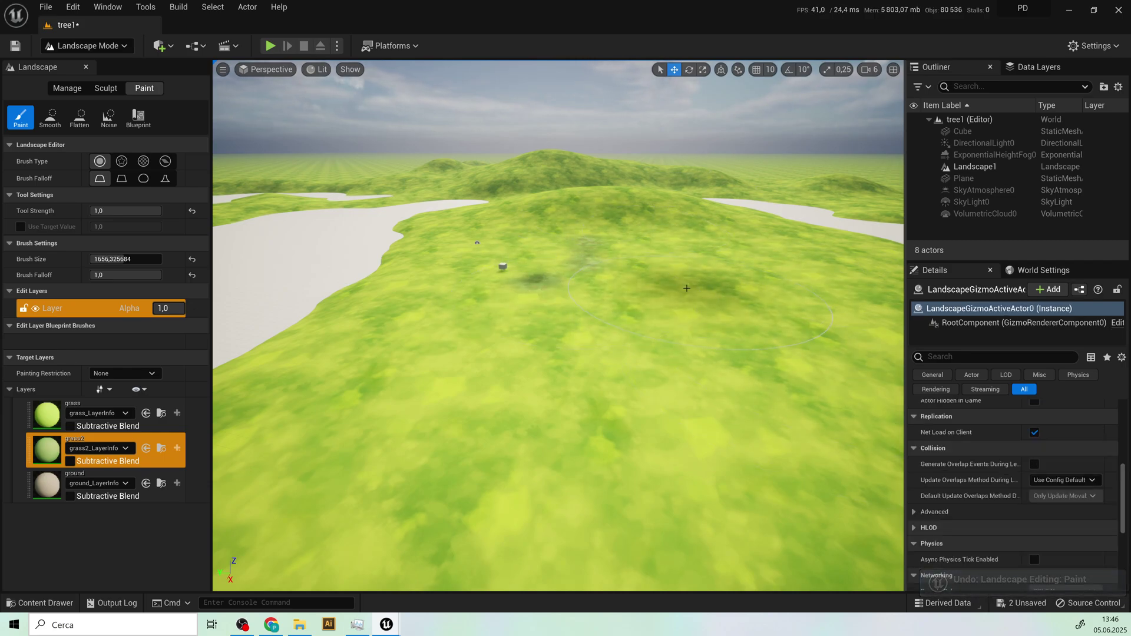
- Select the grass layer, set the brush size to about 2238, enable a target value of 0,496 and dab it onto the hillside
click(47, 415)
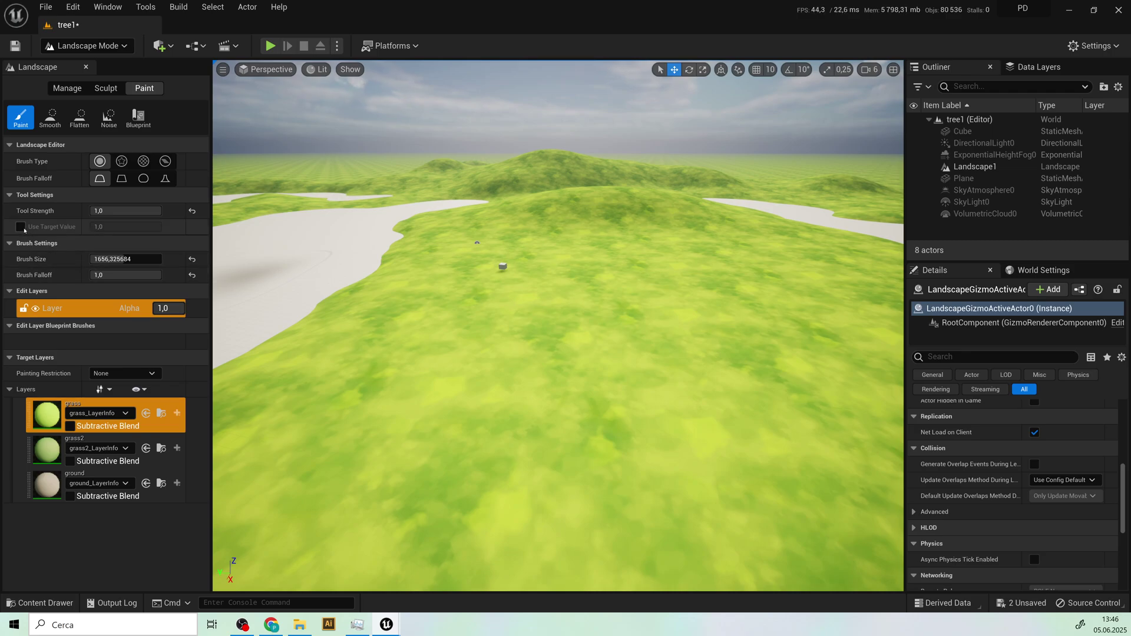
drag(92, 259, 123, 259)
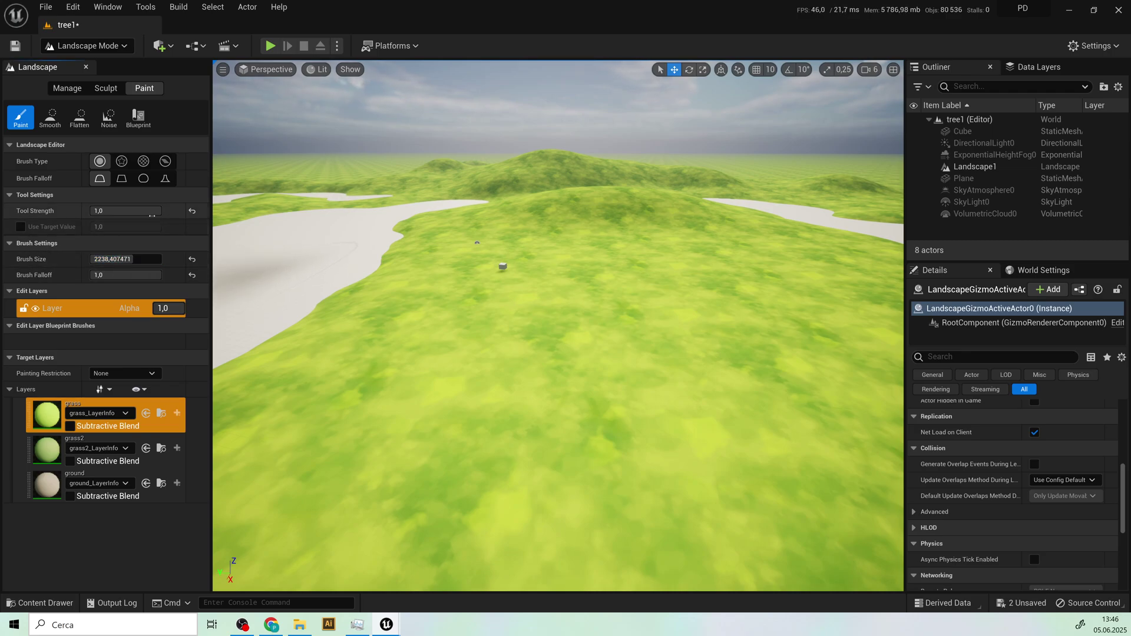
click(21, 226)
drag(118, 211, 176, 211)
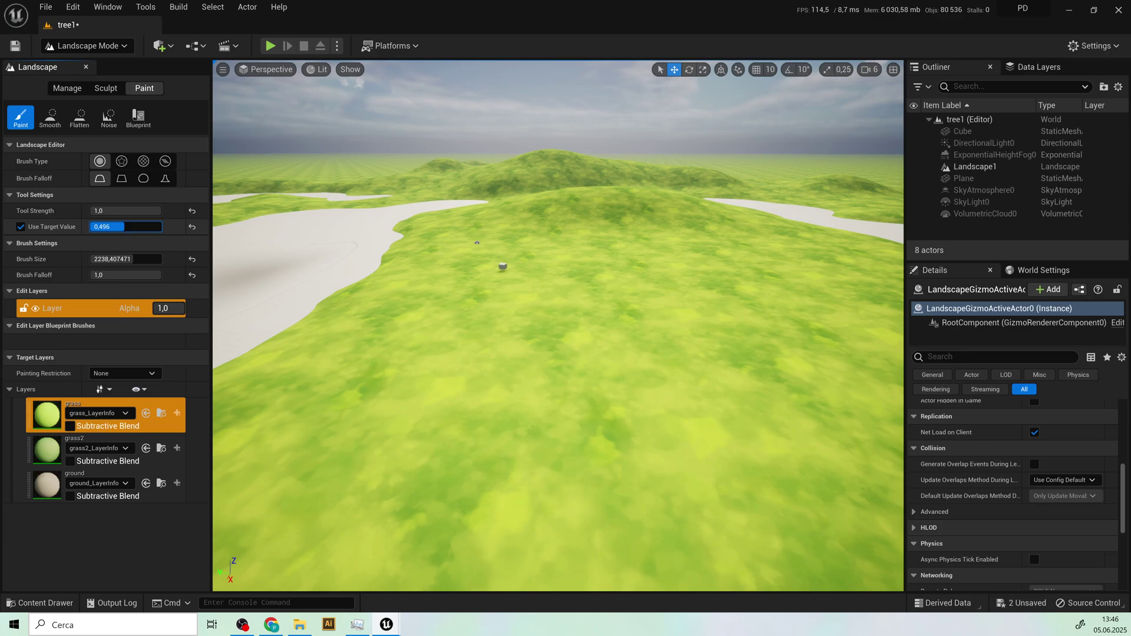
click(568, 282)
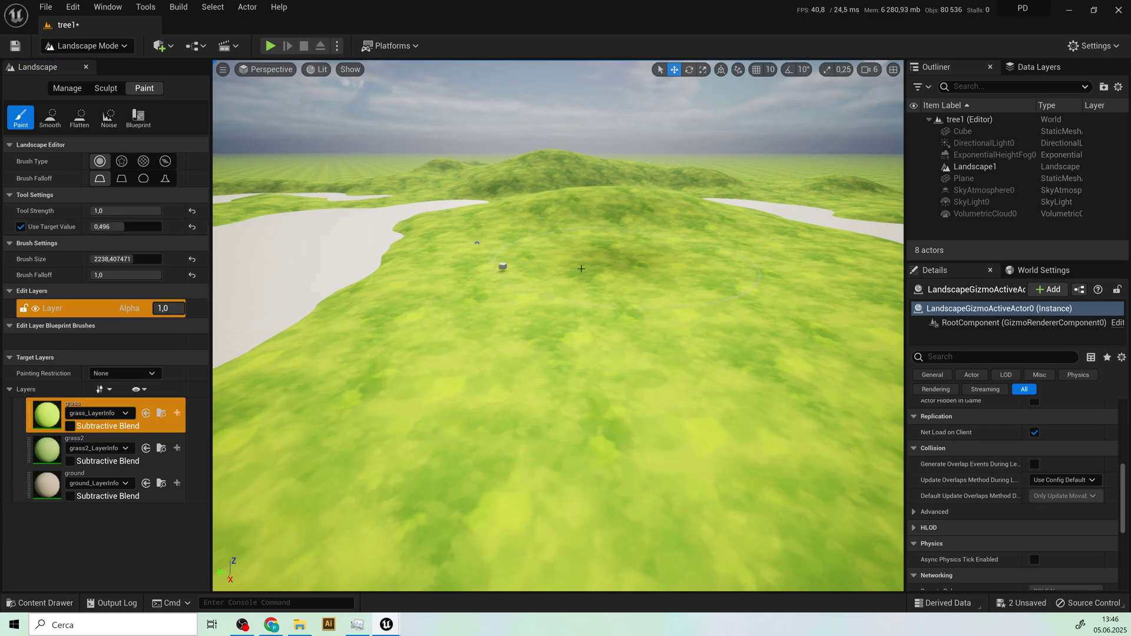
- Paint the grass2 layer across the central land between the water areas, then over the far hill with a target value of 0,696
click(47, 450)
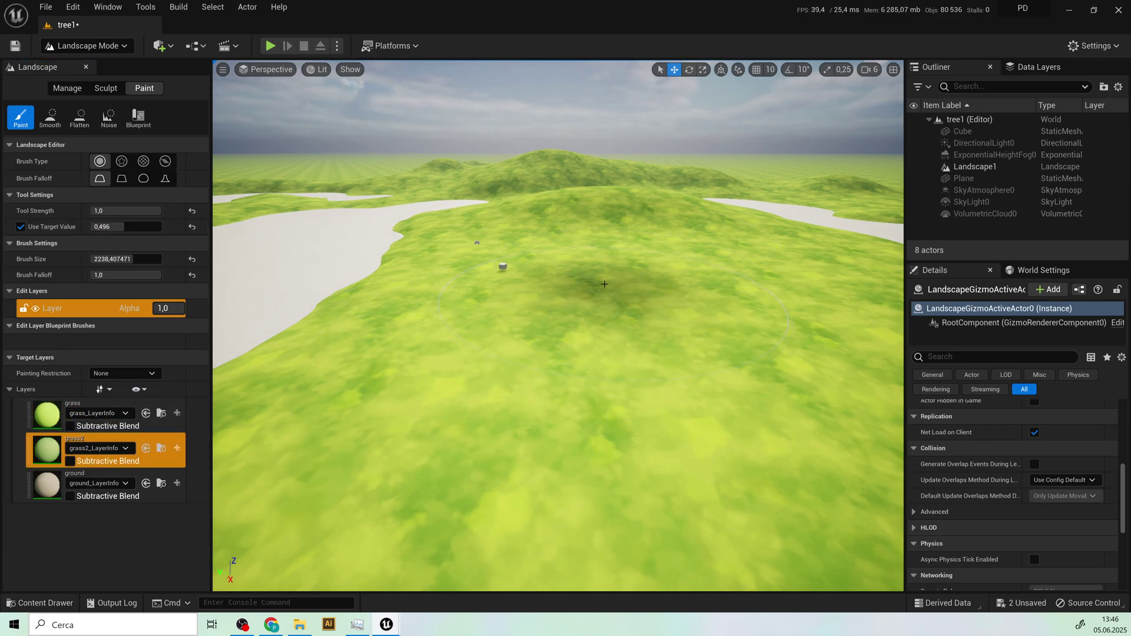
mouse_move(604, 284)
mouse_down()
mouse_move(620, 239)
mouse_move(677, 235)
mouse_move(619, 285)
mouse_move(508, 232)
mouse_move(706, 330)
mouse_move(689, 300)
mouse_move(579, 300)
mouse_up()
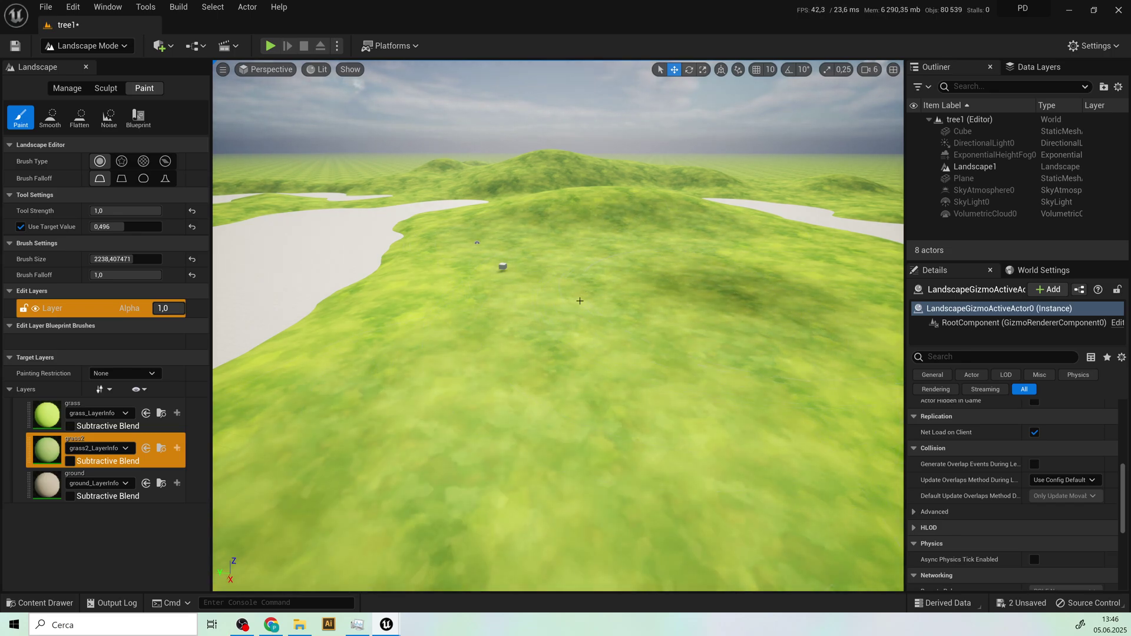
middle_drag(579, 300, 568, 371)
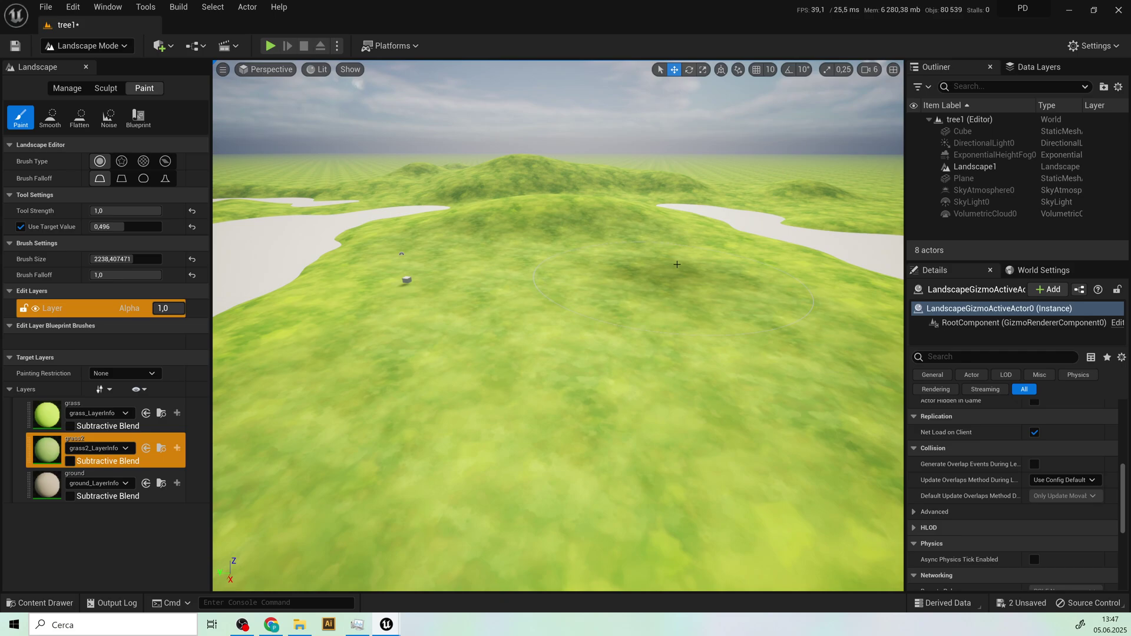
middle_drag(695, 297, 668, 327)
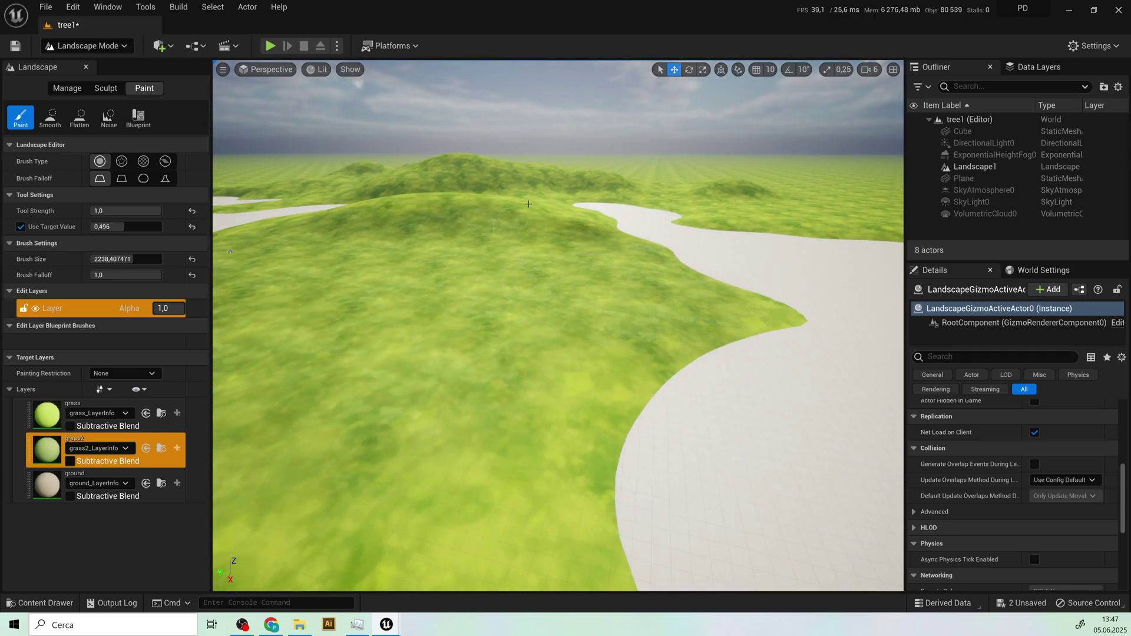
middle_drag(528, 204, 579, 330)
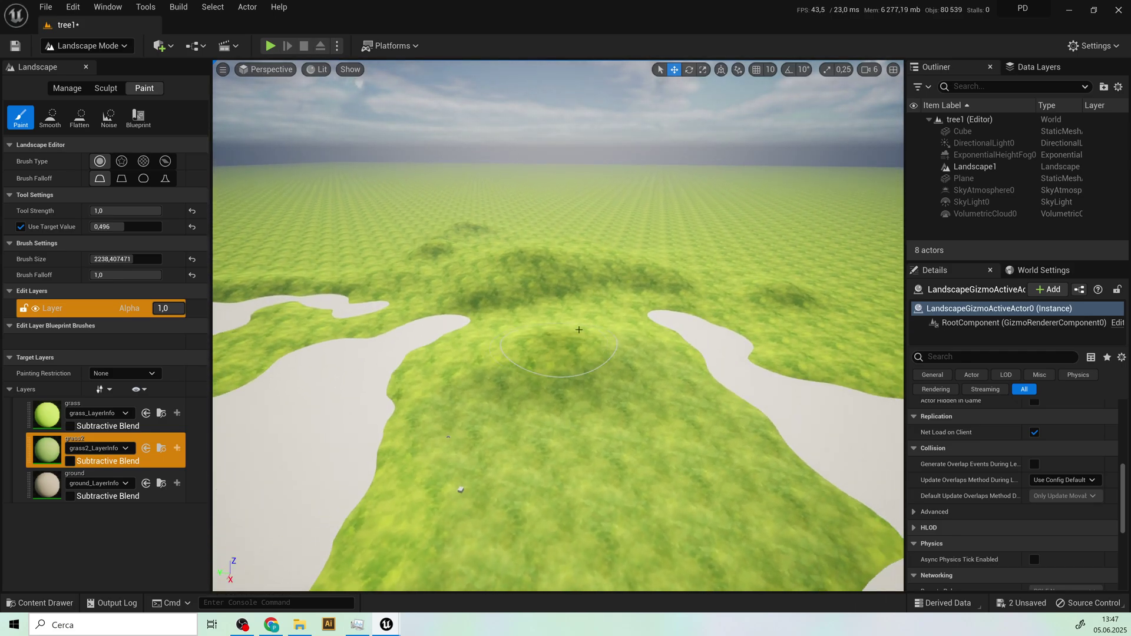
mouse_move(579, 330)
mouse_down()
mouse_move(531, 265)
mouse_move(606, 262)
mouse_move(474, 269)
mouse_move(576, 255)
mouse_up()
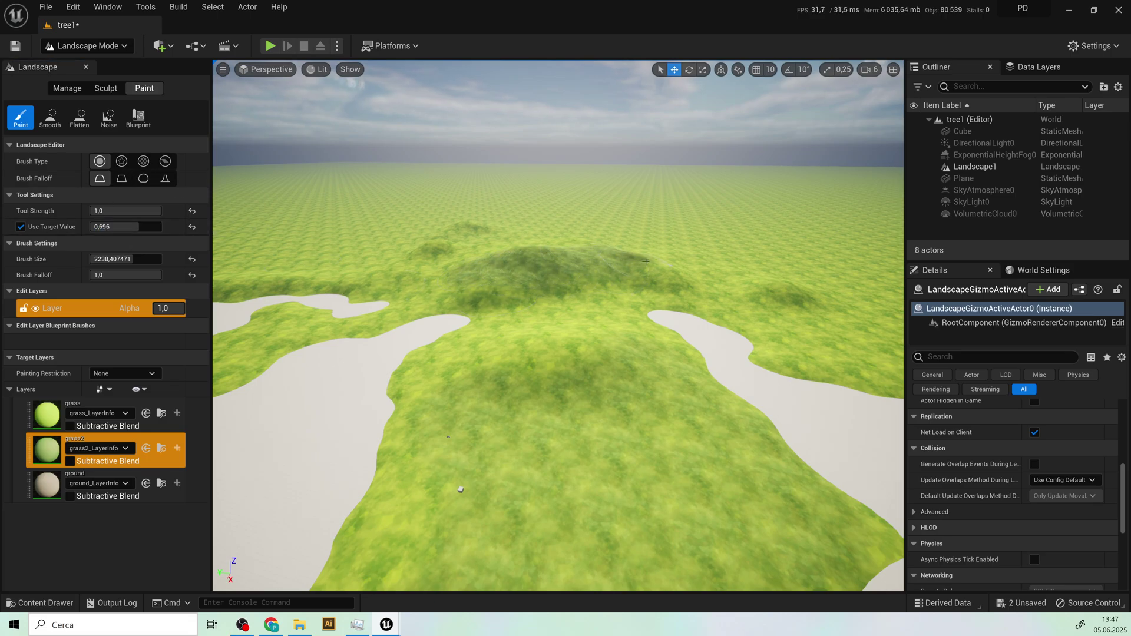
- Continue painting the grass2 layer over the far hills and the land across the water
mouse_move(645, 261)
mouse_down()
mouse_move(778, 287)
mouse_move(426, 259)
mouse_move(412, 284)
mouse_move(309, 285)
mouse_move(394, 284)
mouse_up()
right_drag(412, 285, 464, 296)
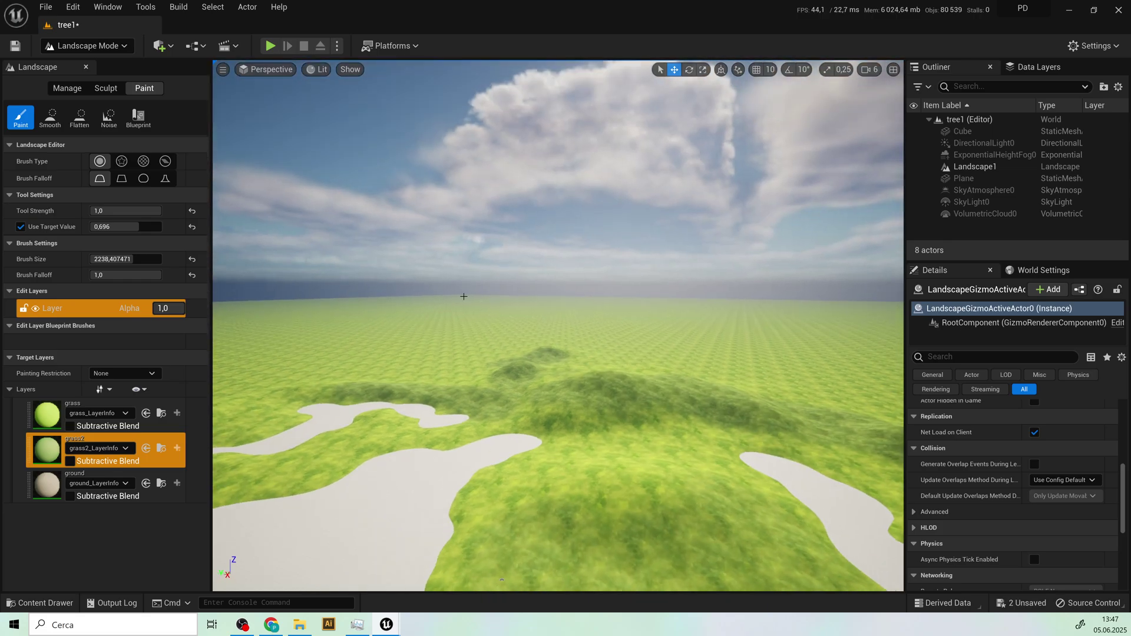
middle_drag(463, 296, 581, 325)
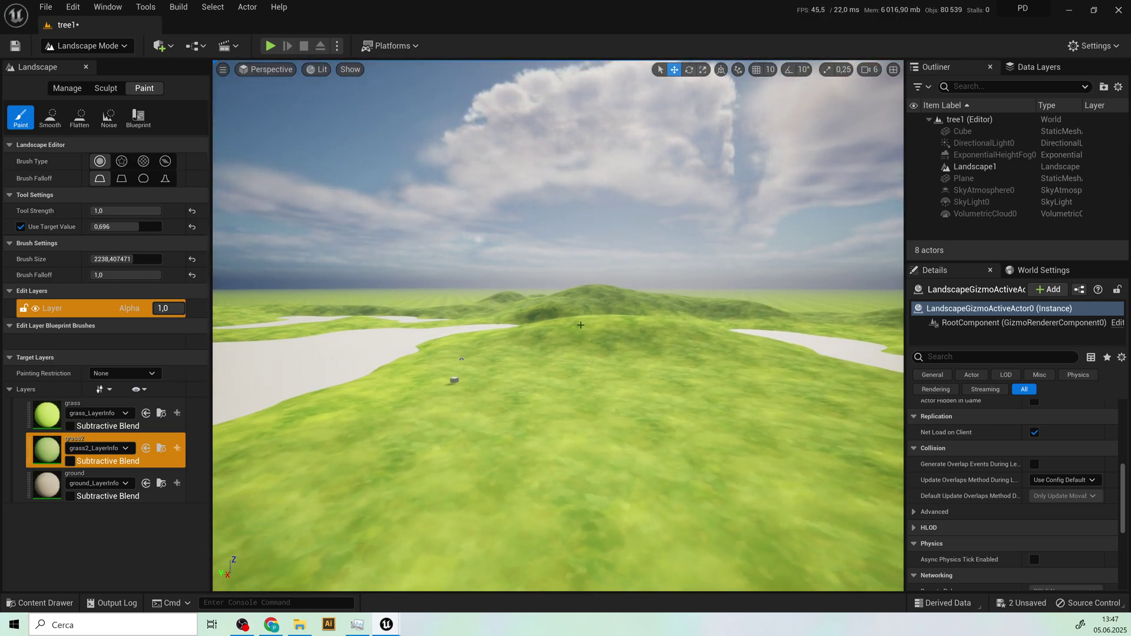
mouse_move(580, 325)
mouse_down()
mouse_move(626, 352)
mouse_move(751, 353)
mouse_move(573, 343)
mouse_move(630, 343)
mouse_move(738, 382)
mouse_move(815, 447)
mouse_move(500, 306)
mouse_up()
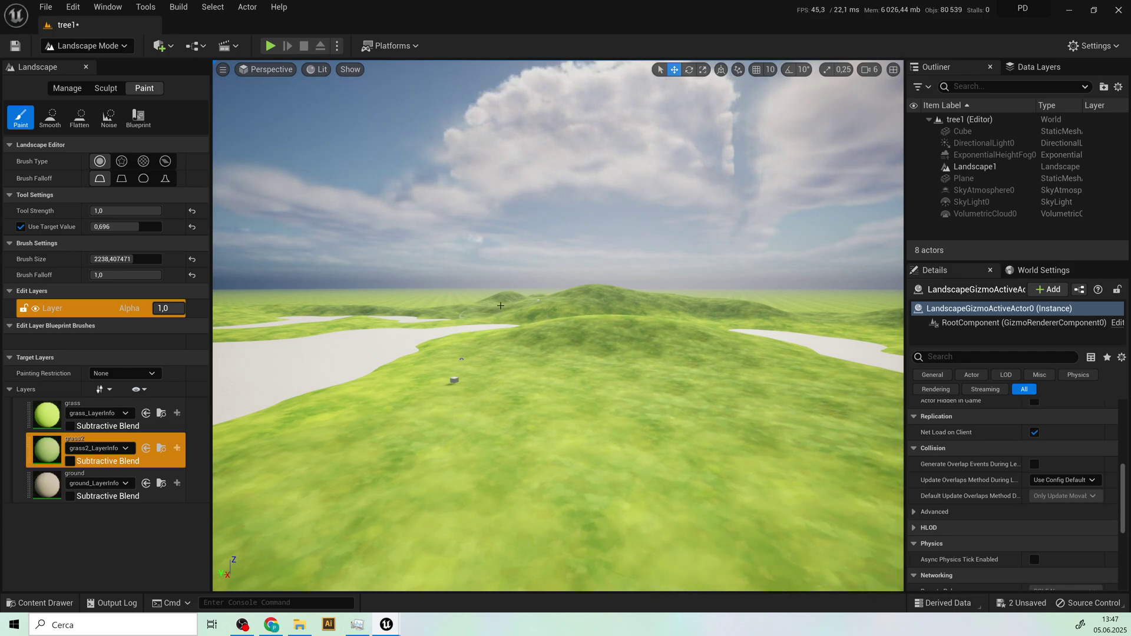
- Select the ground layer and paint it along the lake shore beside the cube
right_drag(500, 305, 419, 337)
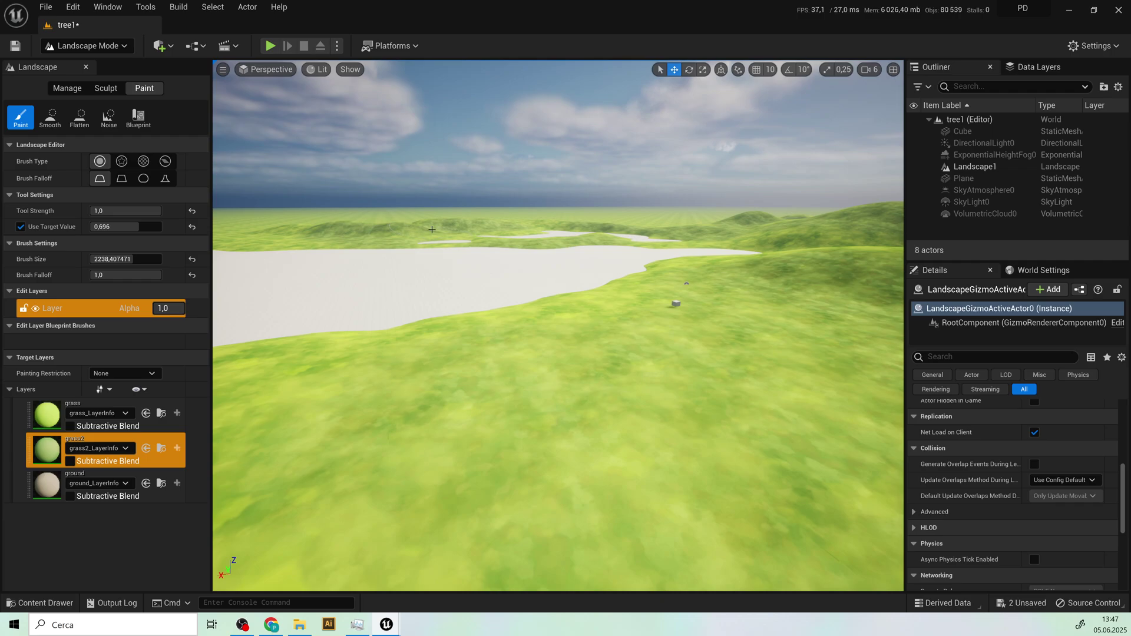
mouse_move(362, 241)
right_down()
mouse_move(591, 239)
mouse_move(506, 255)
mouse_move(366, 333)
mouse_move(272, 337)
mouse_move(268, 432)
right_up()
key(w)
key(q)
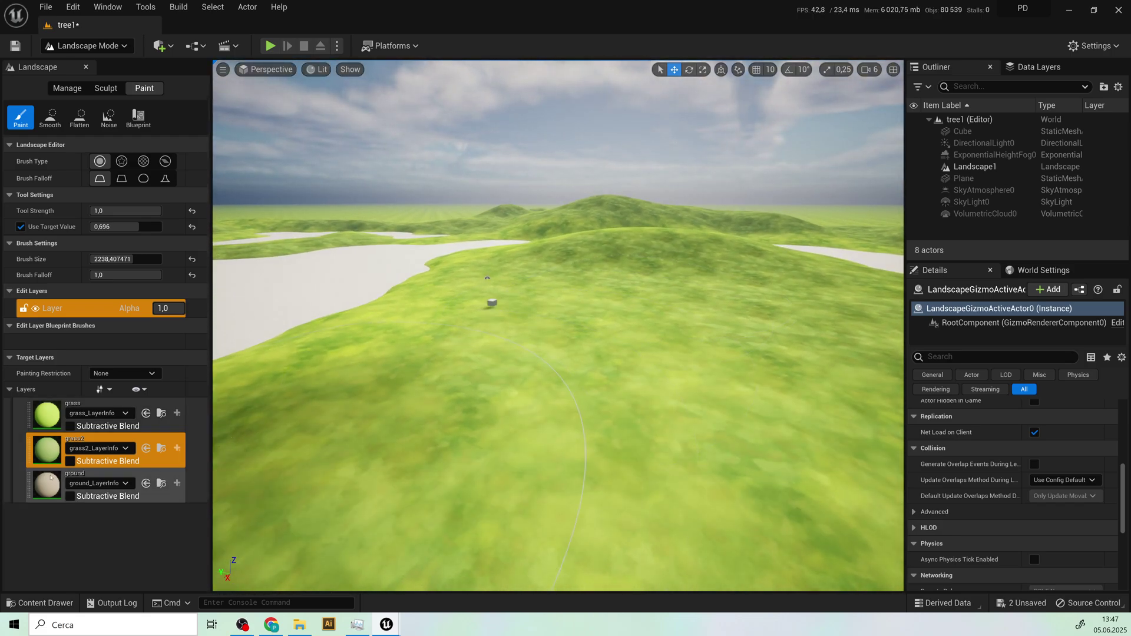
click(154, 489)
mouse_move(458, 298)
middle_down()
mouse_move(436, 290)
mouse_move(486, 299)
mouse_move(522, 288)
middle_up()
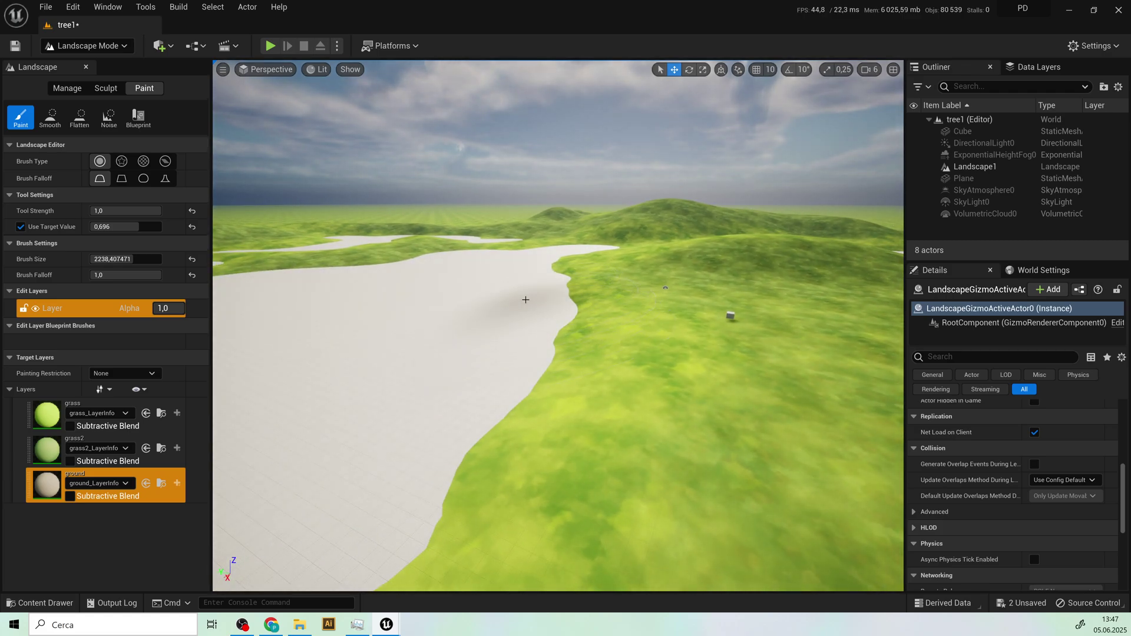
drag(526, 299, 529, 309)
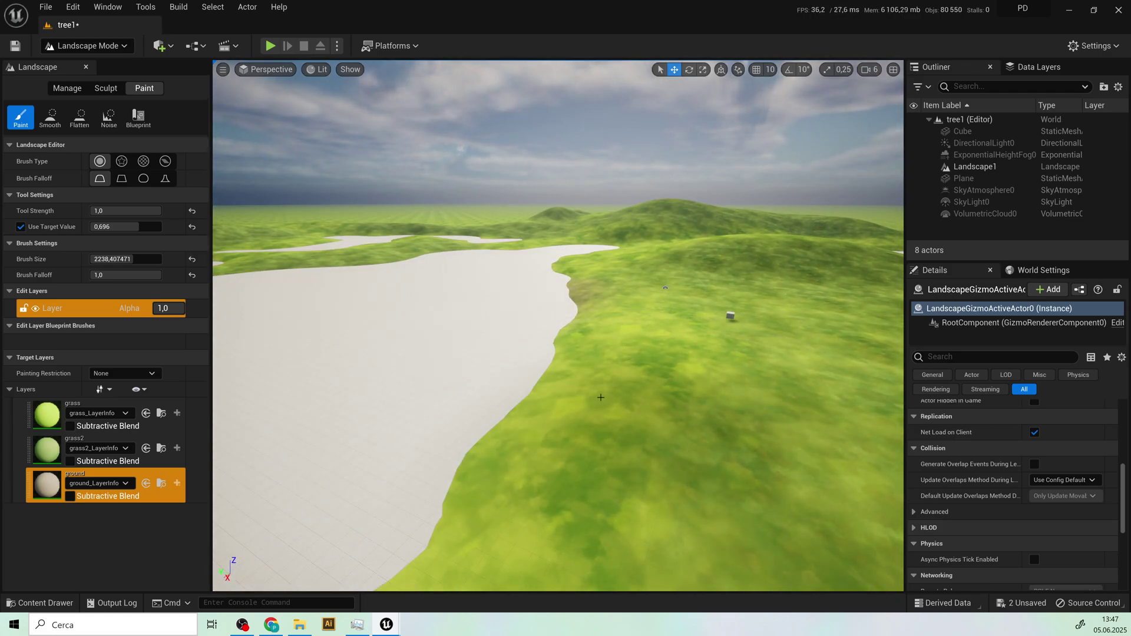
mouse_move(537, 316)
mouse_down()
mouse_move(514, 353)
mouse_move(411, 429)
mouse_move(450, 356)
mouse_move(520, 280)
mouse_up()
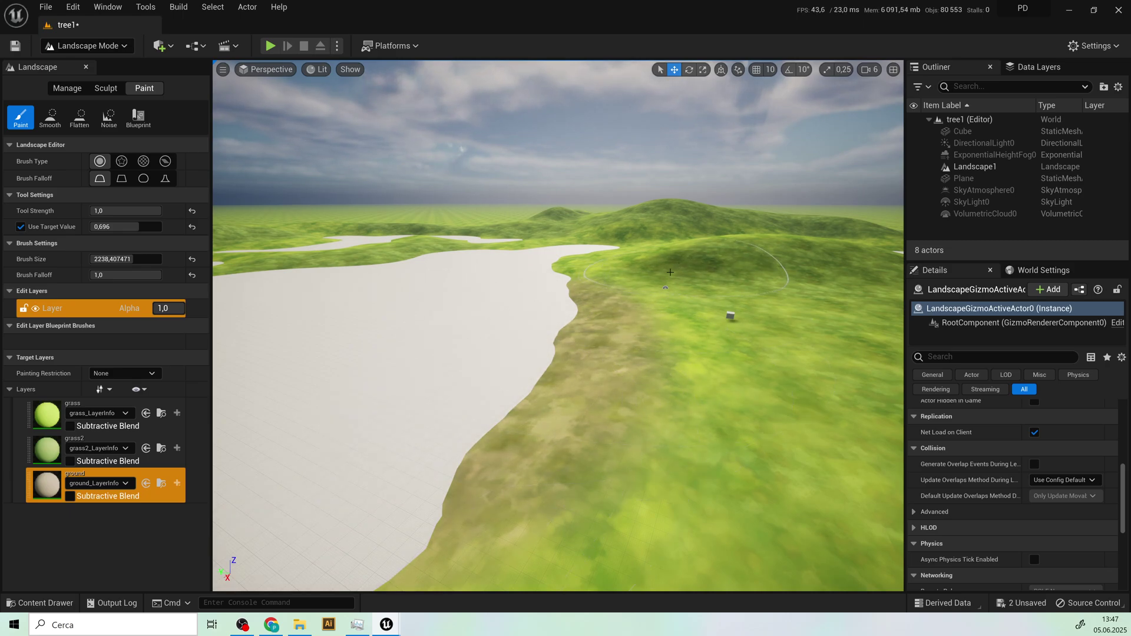
- Paint the ground layer along the far banks of the lake and around its inlet
mouse_move(521, 280)
middle_down()
mouse_move(471, 321)
mouse_move(663, 275)
middle_up()
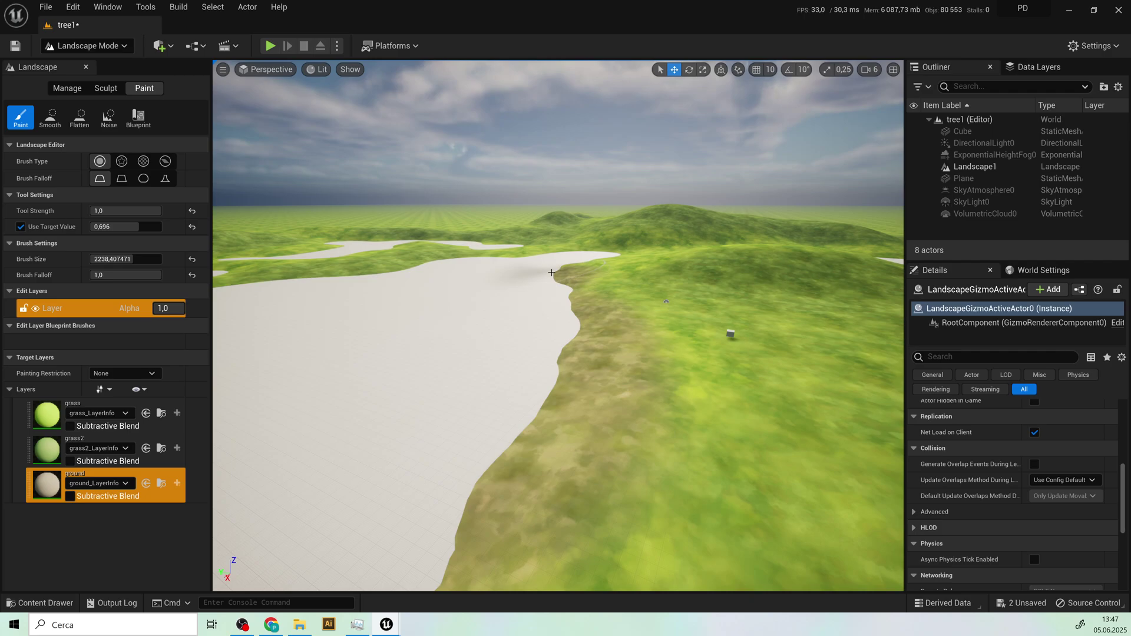
middle_drag(648, 264, 659, 200)
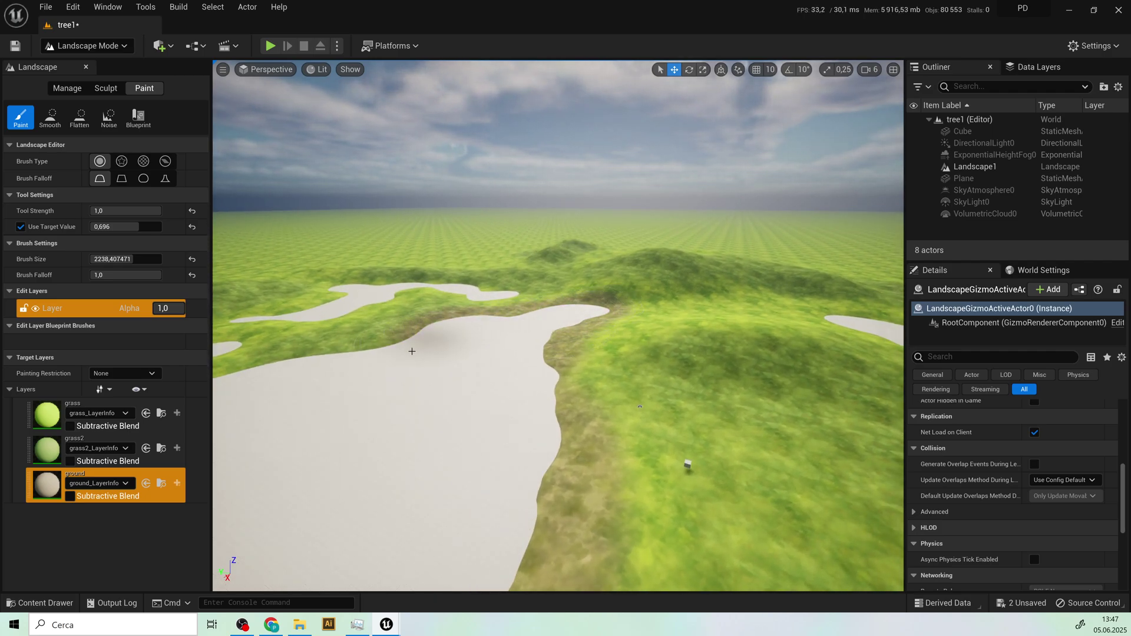
middle_drag(518, 321, 306, 295)
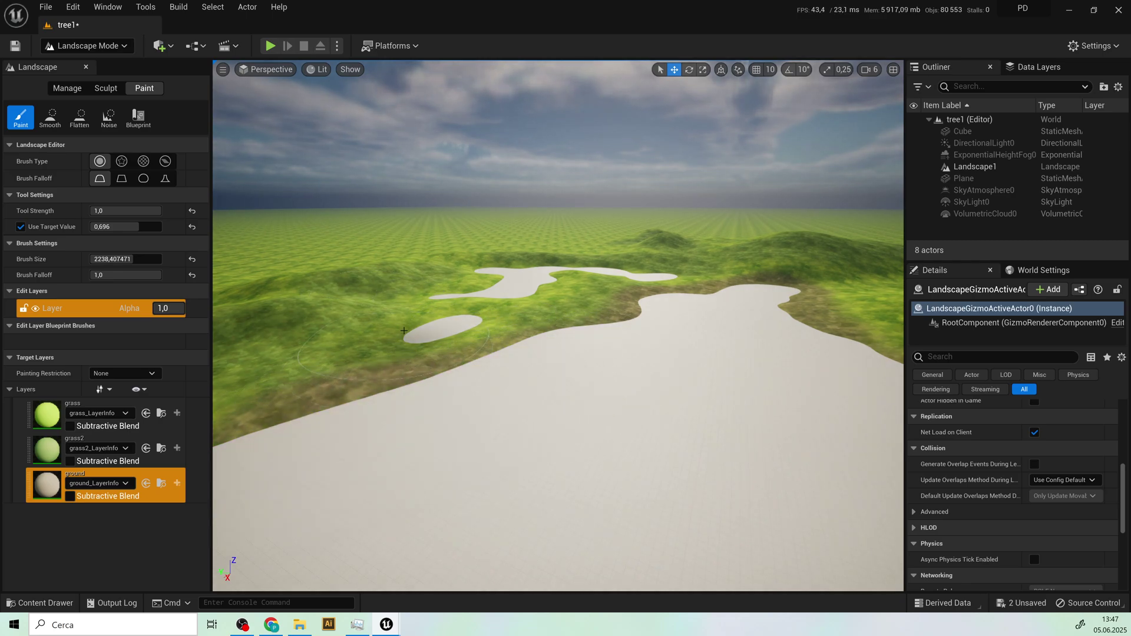
- Reduce the brush size to about 665 and paint the ground layer around the small ponds, the remaining shore and the second lake's edge
drag(122, 259, 94, 258)
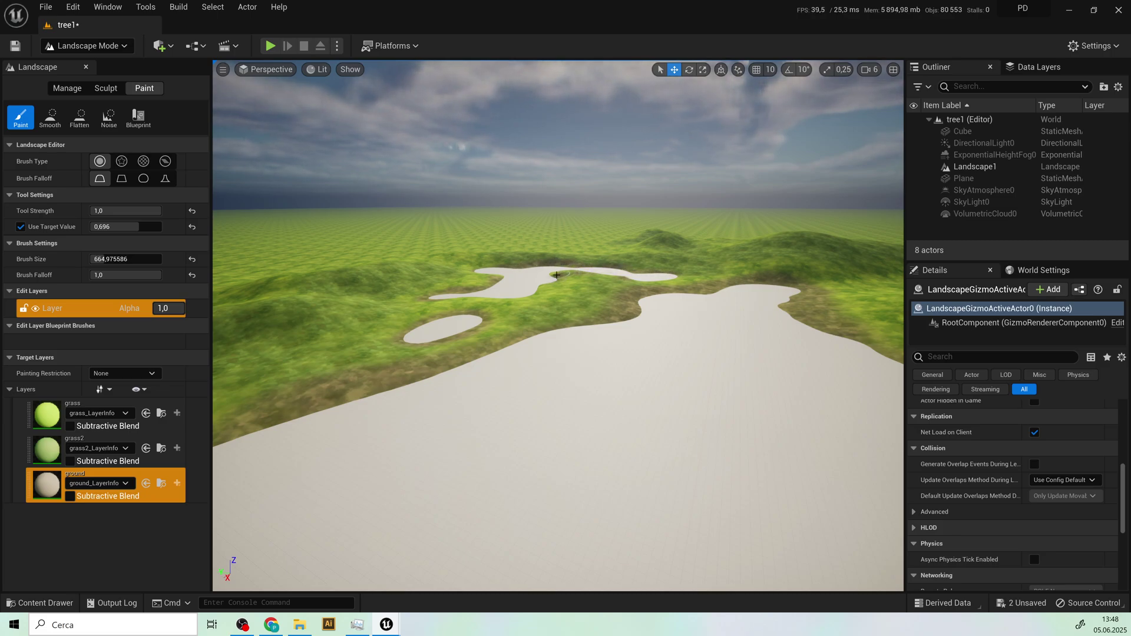
right_drag(591, 361, 418, 355)
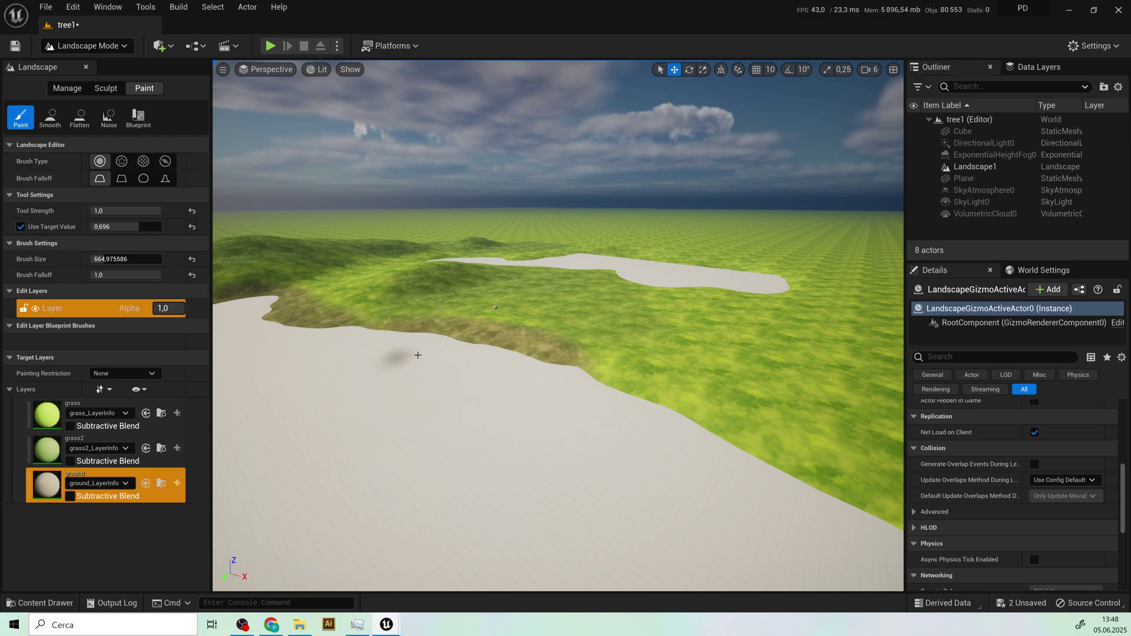
drag(708, 432, 592, 383)
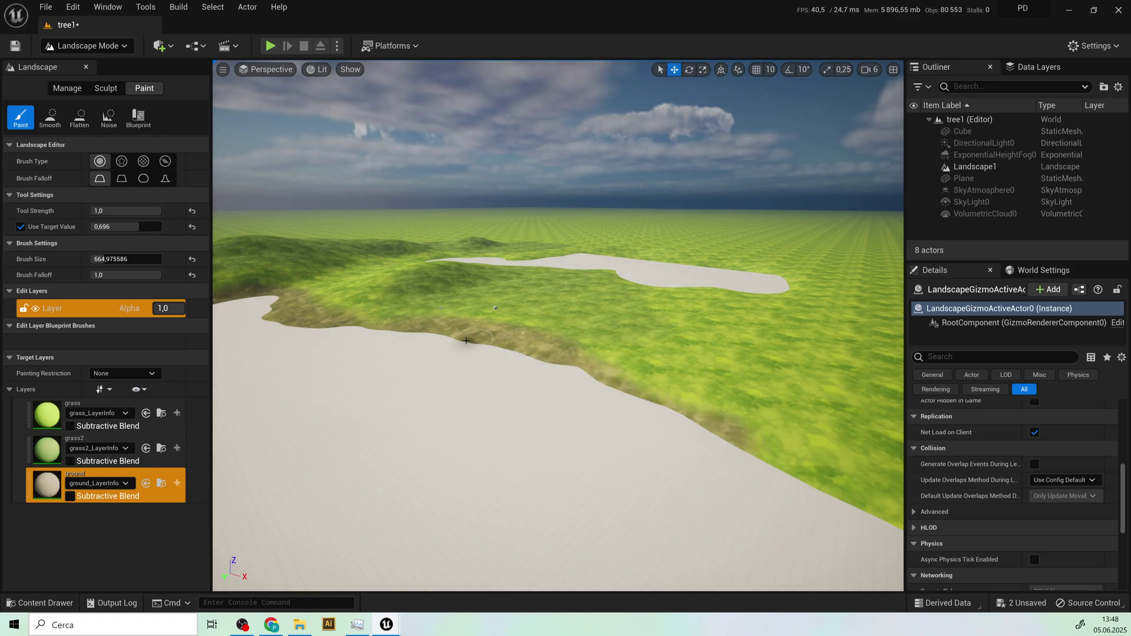
drag(759, 449, 824, 471)
right_drag(629, 342, 854, 345)
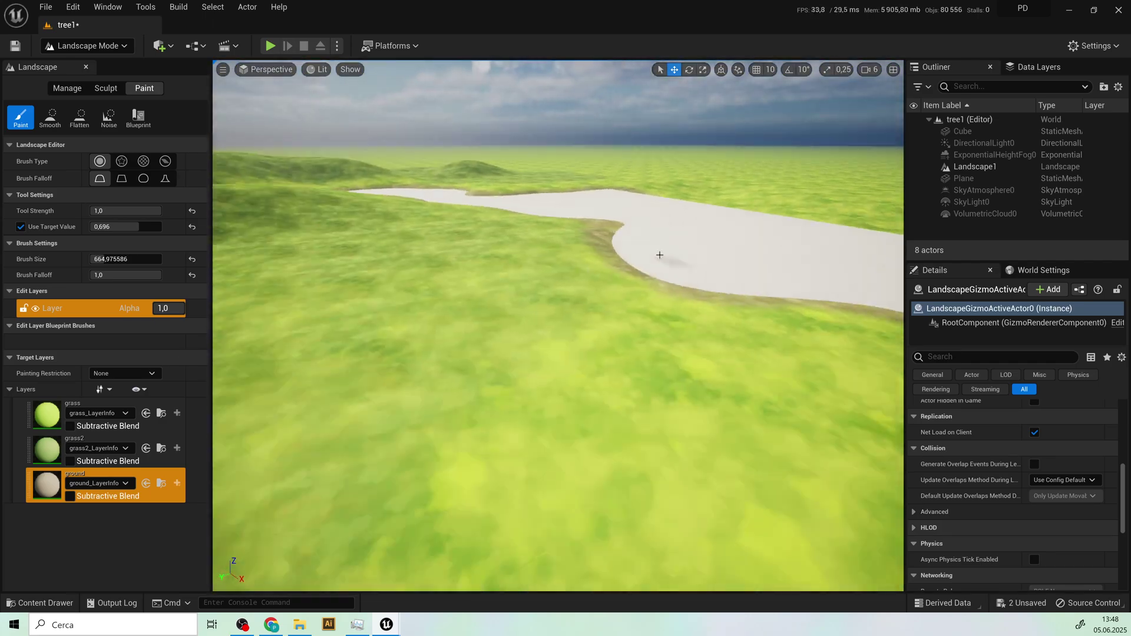
- Set the target value to 0,236 and the brush size to about 1779, then paint ground faintly on the grassy slope by the second lake
mouse_move(109, 226)
mouse_down()
mouse_move(127, 258)
mouse_move(104, 227)
mouse_up()
click(554, 289)
key(ctrl+z)
drag(568, 265, 606, 384)
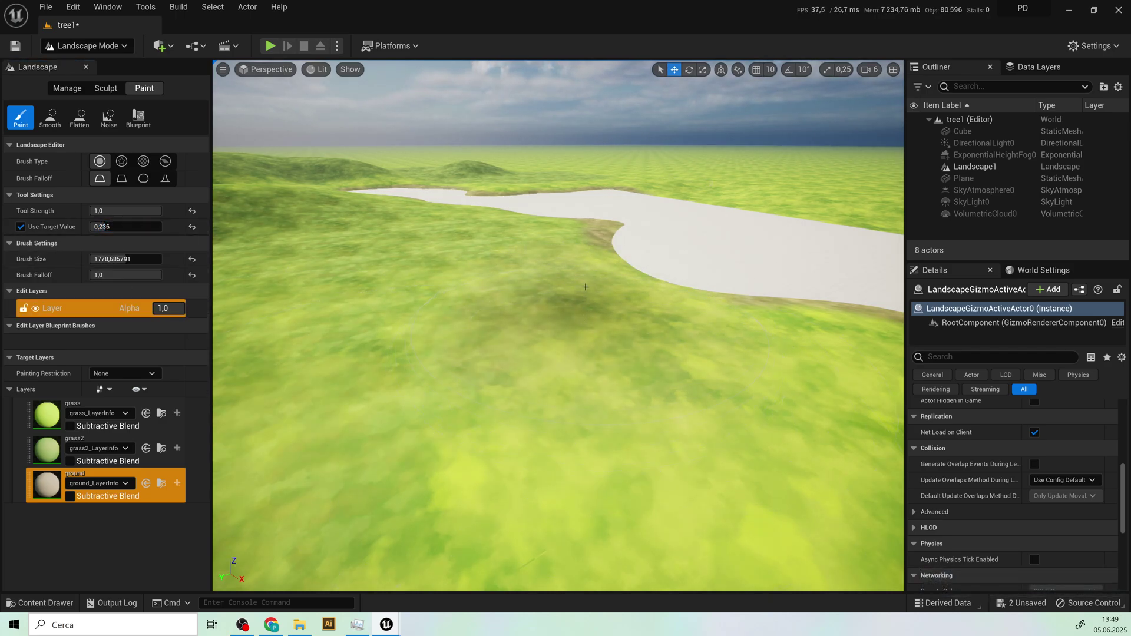
- Raise the target value to 0,344 and then 0,468, paint ground over the slope between the lakes and undo the last stroke
drag(126, 226, 138, 226)
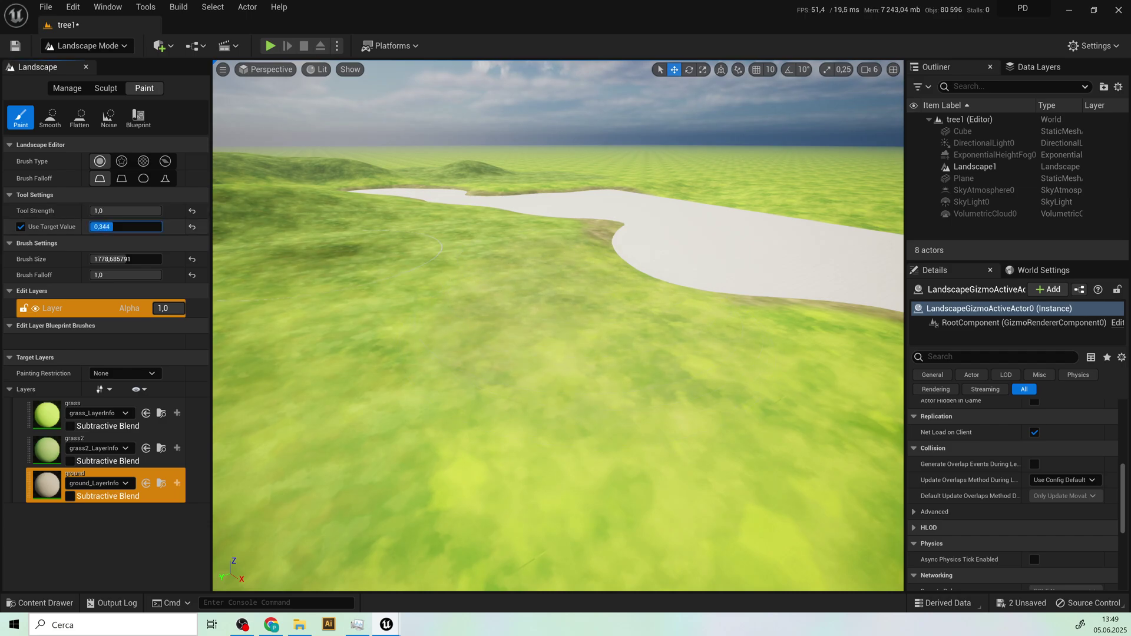
drag(590, 401, 581, 224)
right_drag(677, 236, 661, 298)
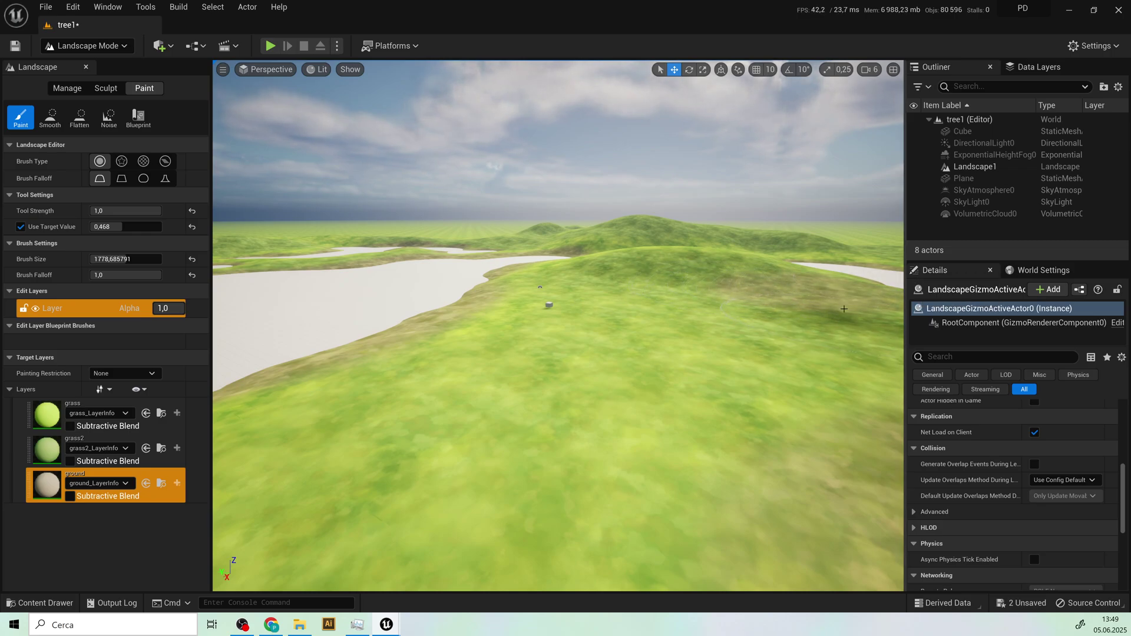
key(ctrl+z)
- Set the brush size to about 989 and paint ground patches across the central hillside around the cube
mouse_move(651, 356)
middle_down()
mouse_move(668, 498)
mouse_move(483, 530)
middle_up()
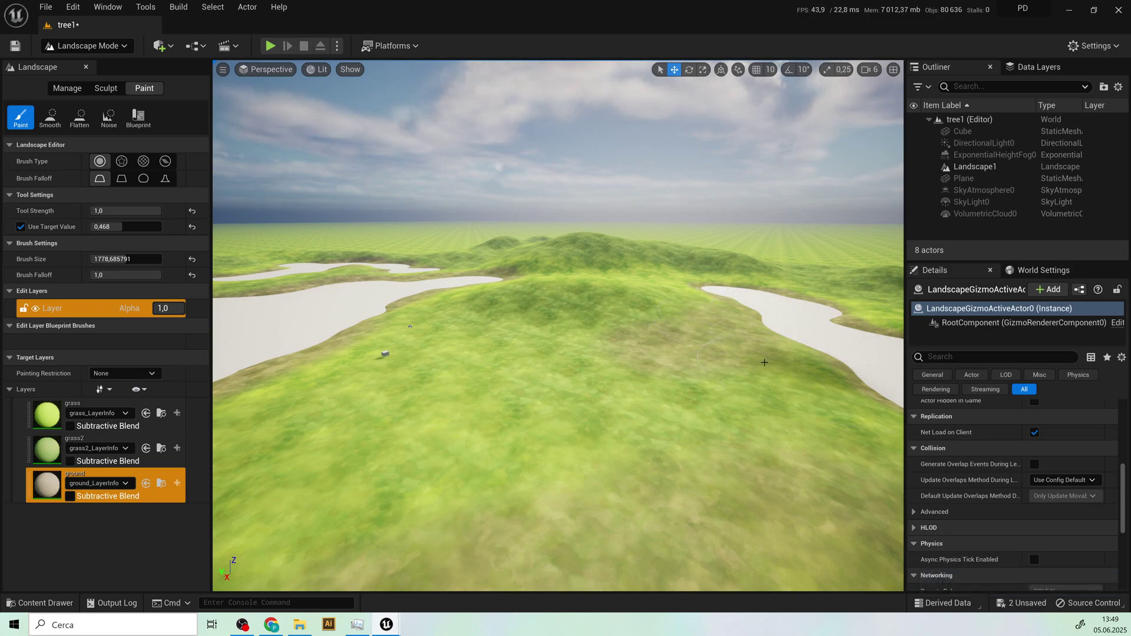
scroll(594, 299, up, 2)
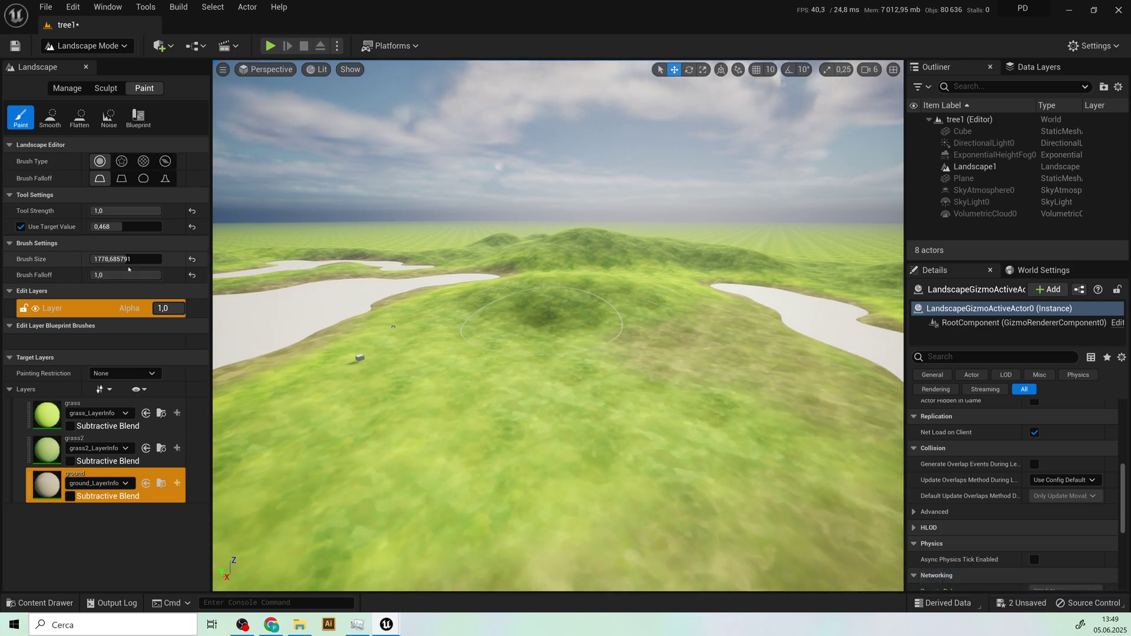
key(Return)
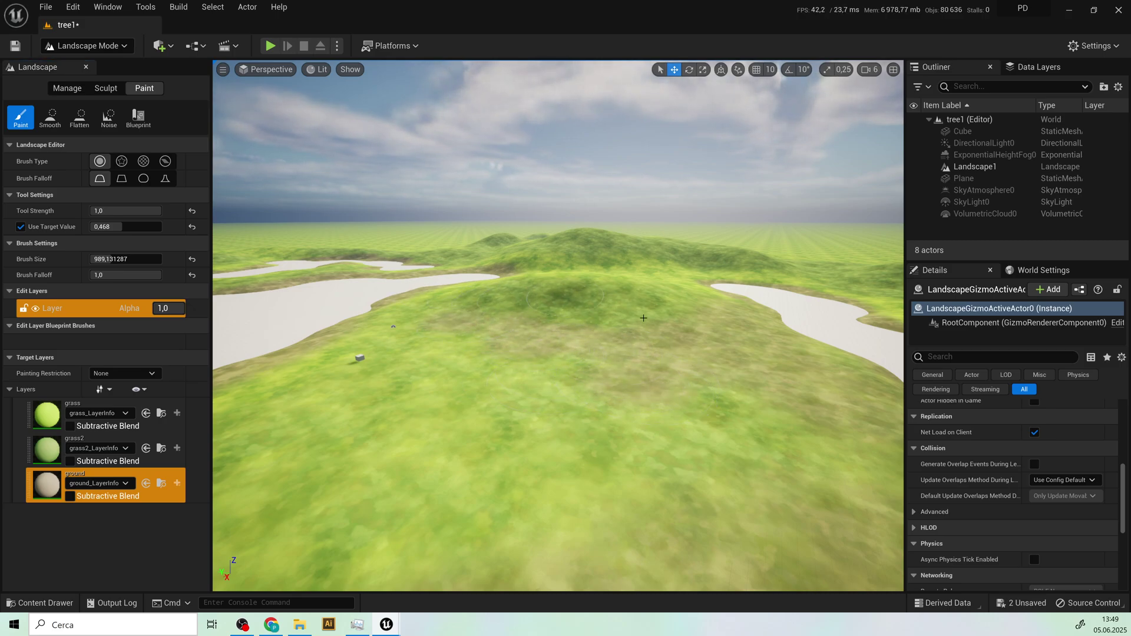
right_drag(647, 323, 443, 289)
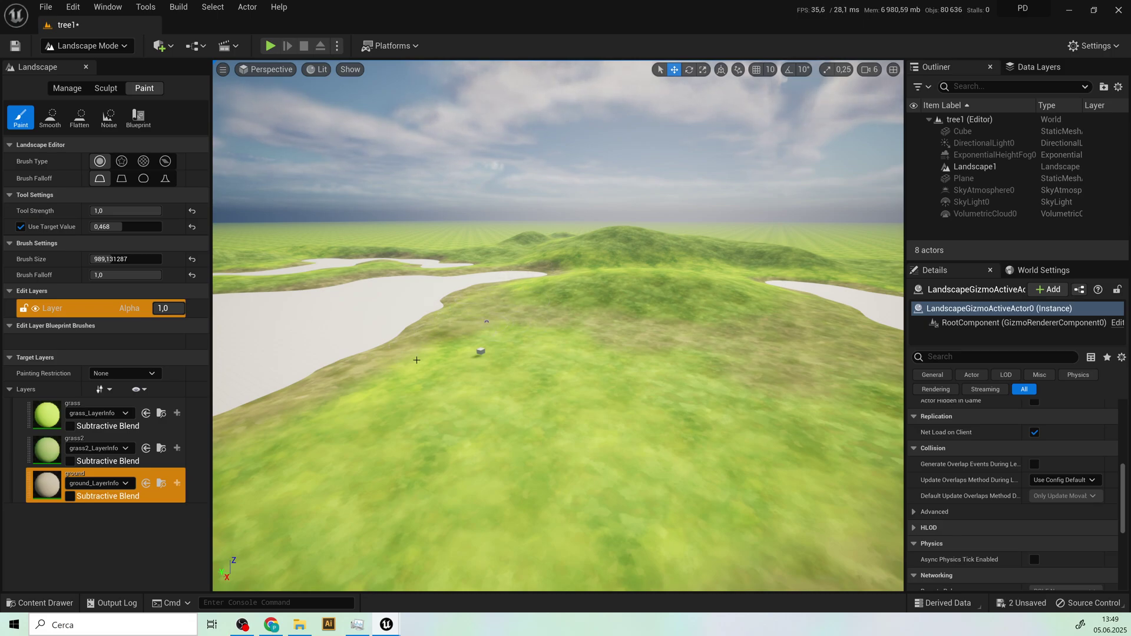
mouse_move(583, 412)
mouse_down()
mouse_move(458, 478)
mouse_move(608, 420)
mouse_up()
mouse_move(676, 303)
middle_down()
mouse_move(654, 401)
mouse_move(680, 282)
middle_up()
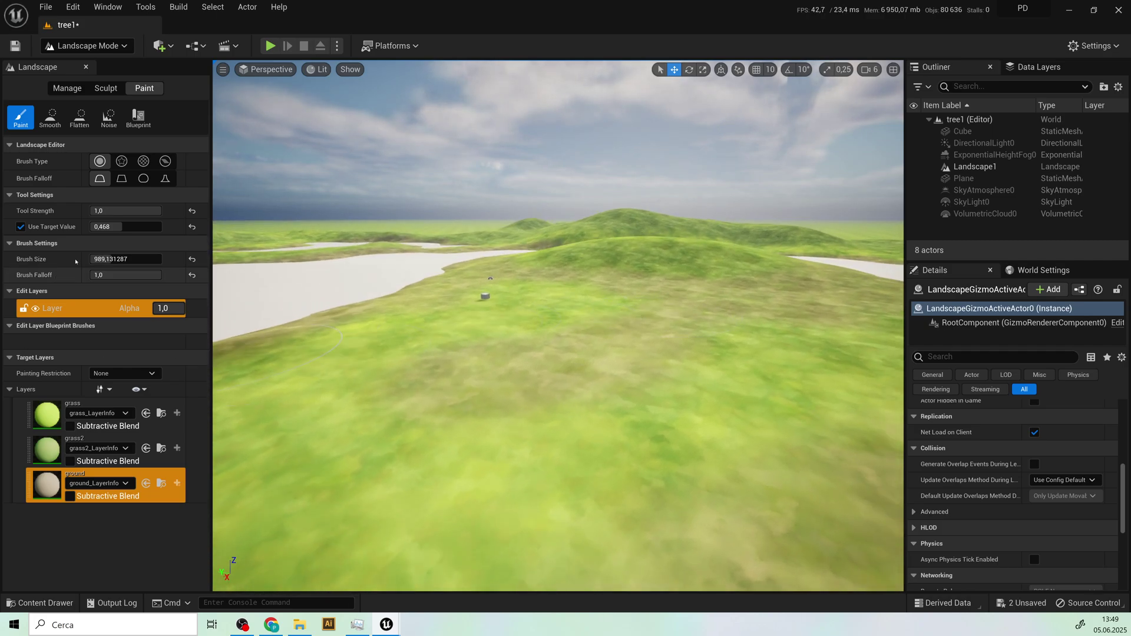
- Reduce the brush size to about 249 and paint small ground patches over the grassy land around the cube
drag(115, 259, 97, 258)
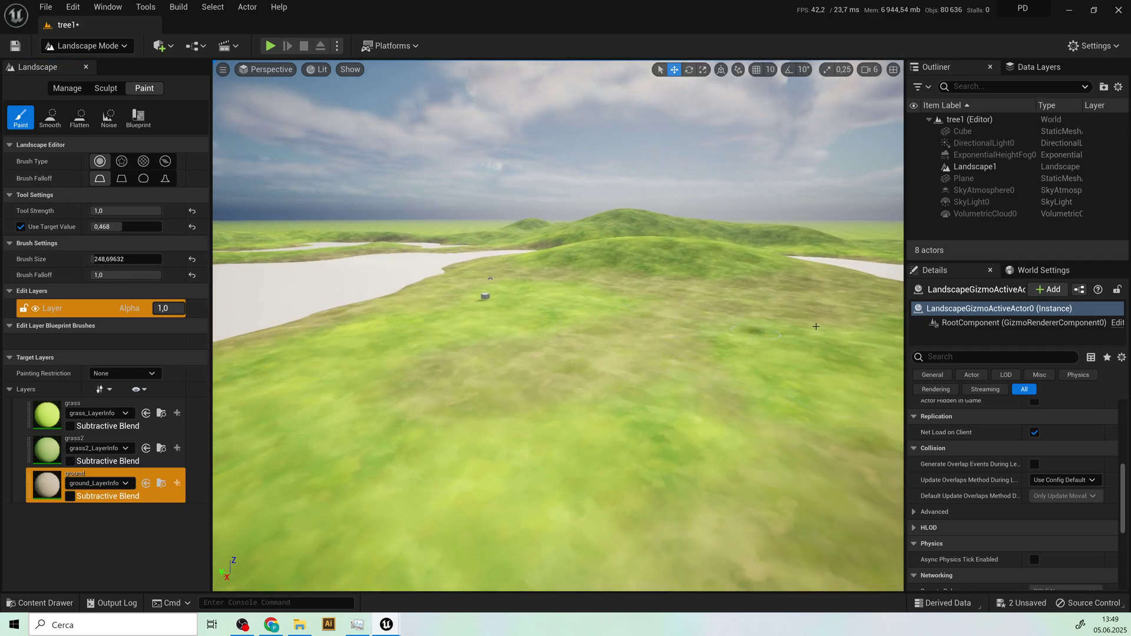
right_drag(732, 370, 673, 363)
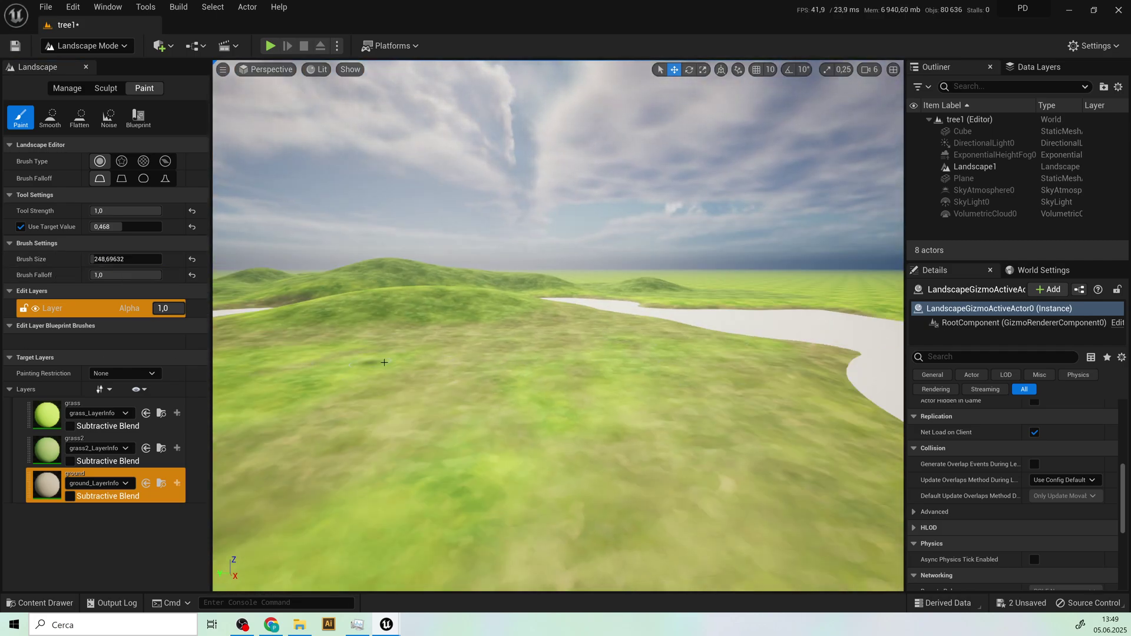
right_drag(384, 362, 658, 373)
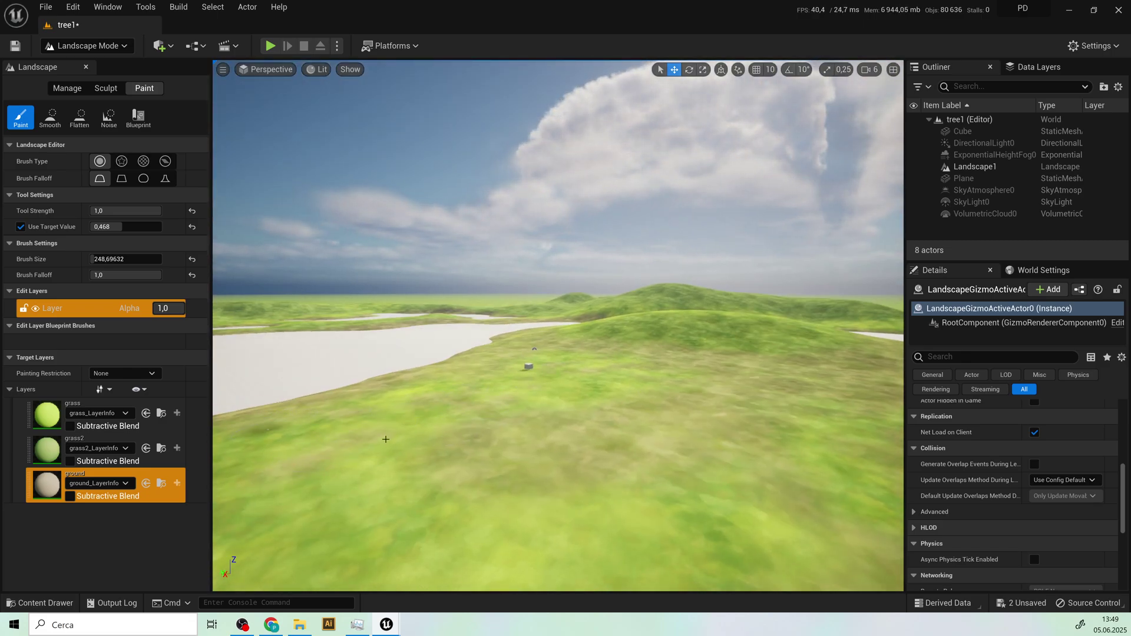
right_drag(385, 439, 681, 355)
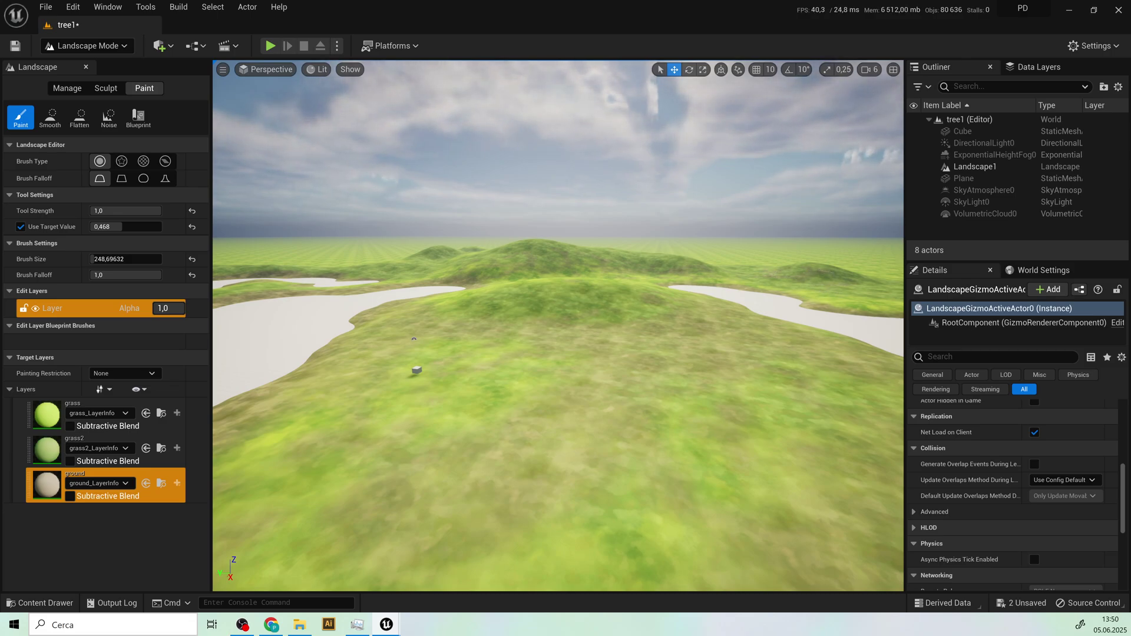
right_drag(505, 336, 448, 318)
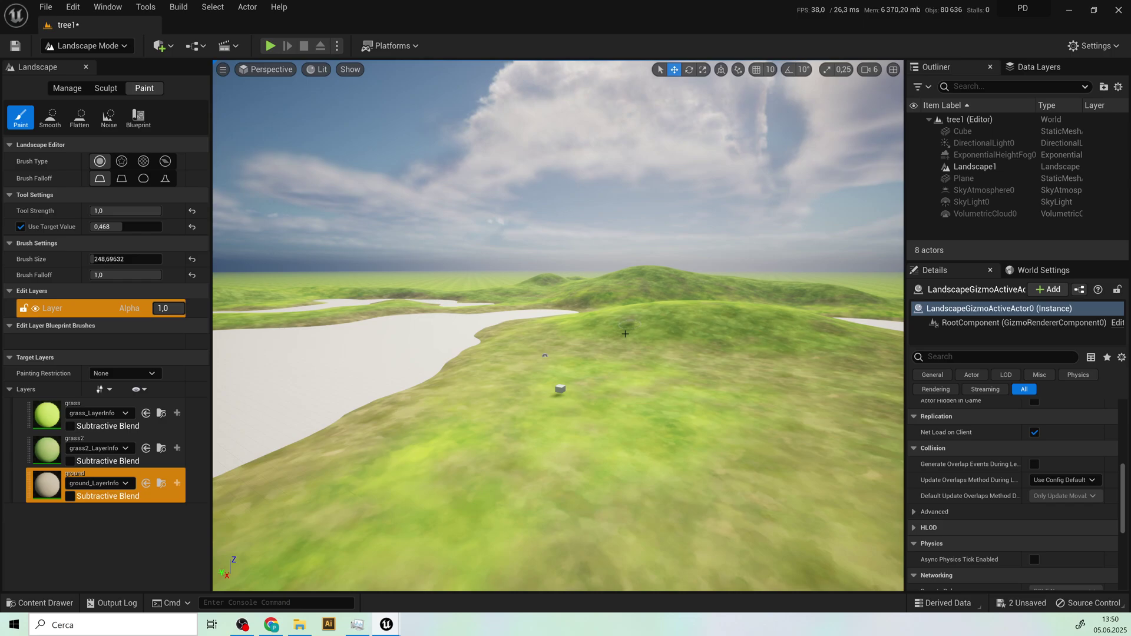
mouse_move(576, 252)
right_down()
mouse_move(571, 277)
mouse_move(448, 277)
mouse_move(575, 252)
right_up()
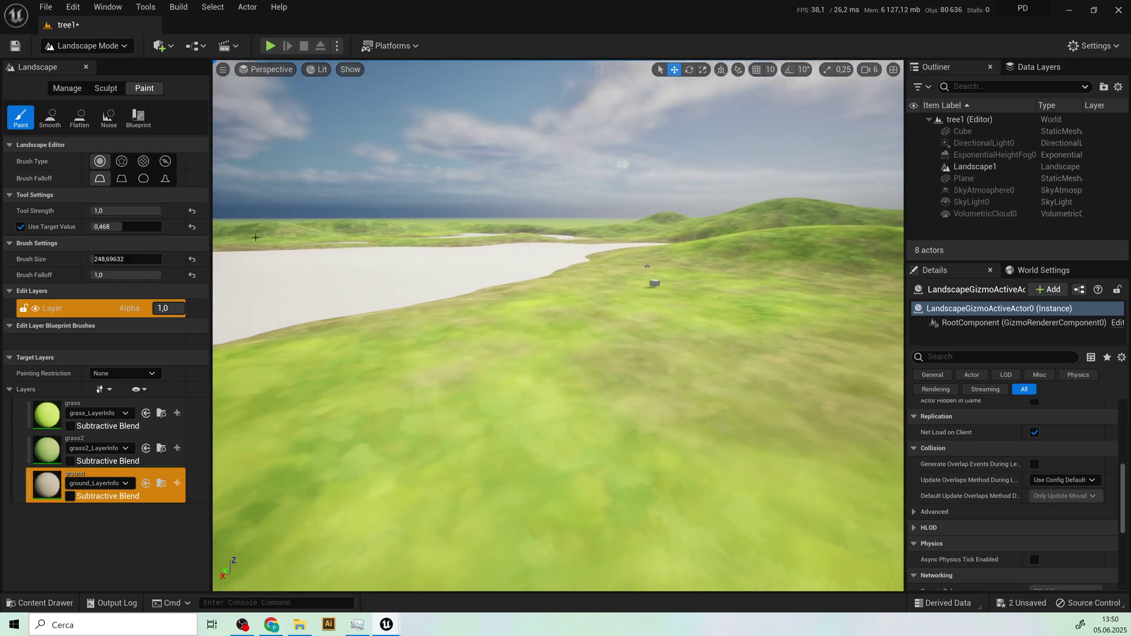
middle_drag(593, 264, 689, 212)
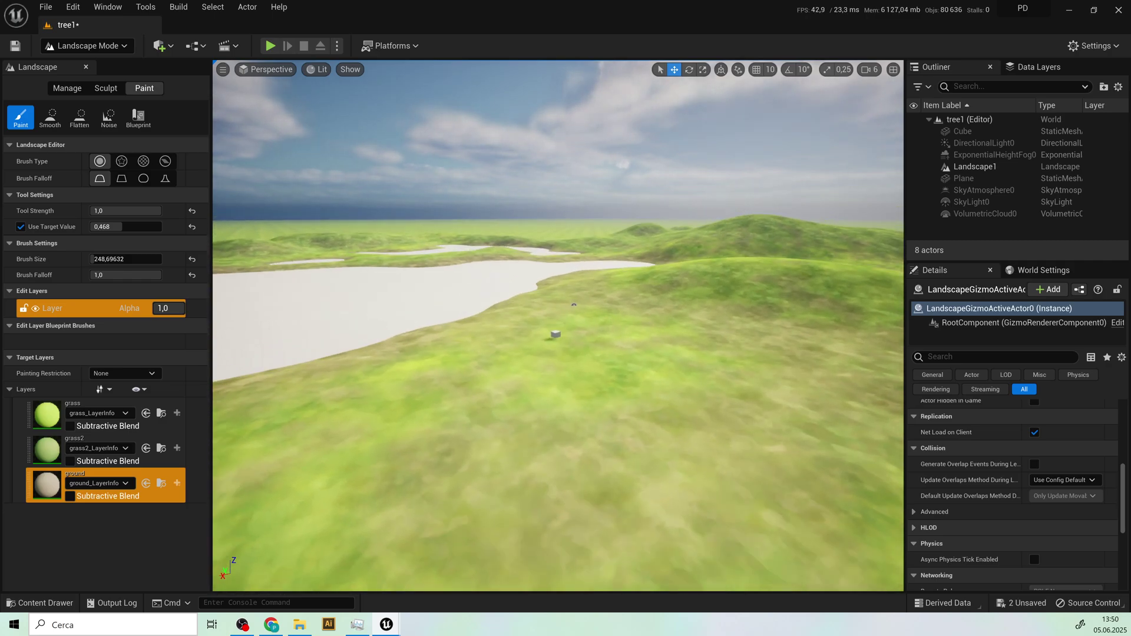
- Switch to Selection Mode, hide the water Plane and open the content browser on the landscape material folder
click(93, 49)
click(77, 66)
click(409, 257)
click(914, 179)
middle_drag(589, 276, 507, 259)
key(ctrl+space)
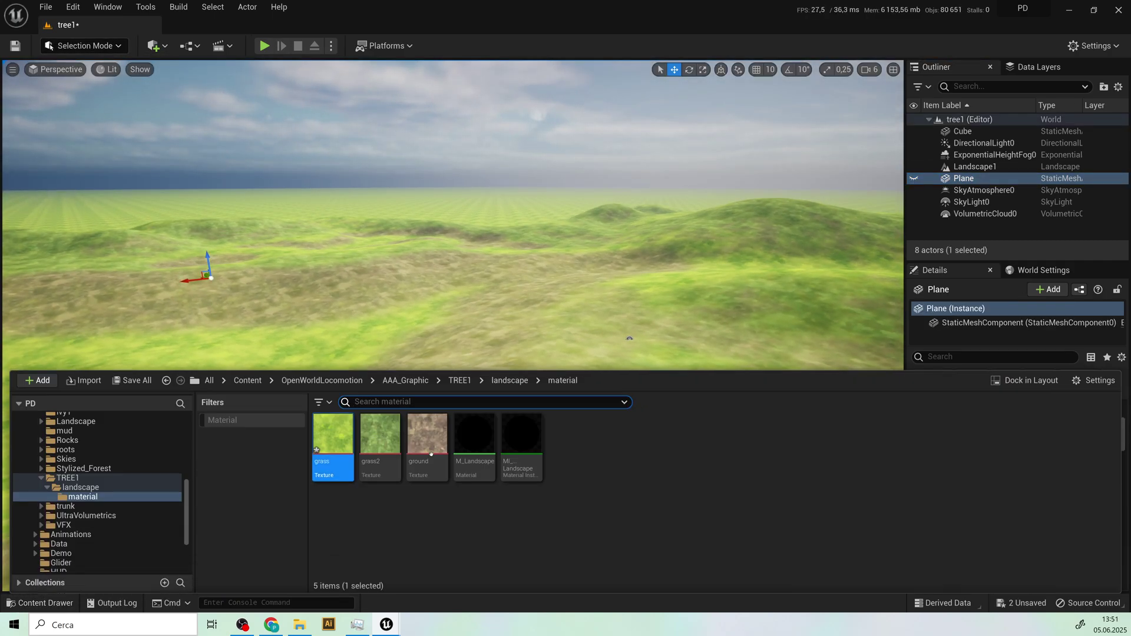
- Return to Landscape Mode, set the target value to 1,0 and paint the ground layer across the uncovered lake bed
click(103, 47)
click(101, 79)
drag(122, 226, 162, 226)
drag(94, 259, 101, 259)
mouse_move(433, 344)
mouse_down()
mouse_move(530, 318)
mouse_move(348, 403)
mouse_up()
right_drag(660, 347, 483, 348)
mouse_move(813, 359)
mouse_down()
mouse_move(778, 341)
mouse_move(619, 371)
mouse_move(500, 362)
mouse_move(412, 342)
mouse_move(642, 320)
mouse_move(448, 293)
mouse_move(347, 294)
mouse_move(528, 302)
mouse_up()
mouse_move(353, 328)
right_down()
mouse_move(531, 329)
mouse_move(406, 377)
mouse_move(495, 383)
right_up()
- Set the brush size to about 989 and paint solid ground over the winding and oval patches of the lake bed
drag(119, 262, 99, 260)
double_click(99, 259)
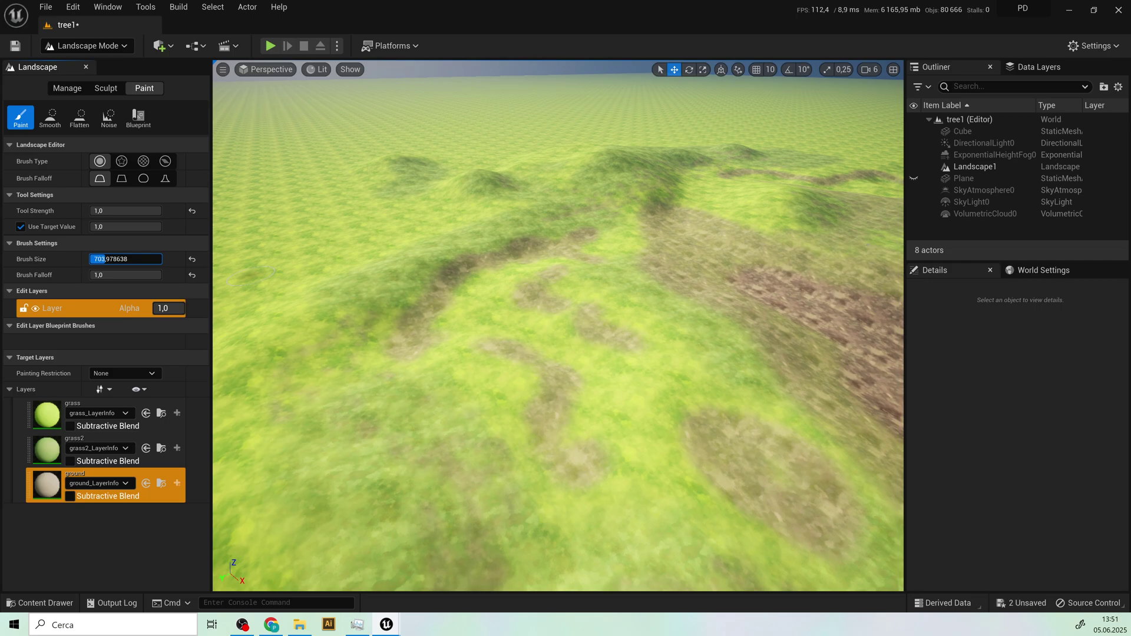
mouse_move(451, 321)
mouse_down()
mouse_move(484, 302)
mouse_move(586, 379)
mouse_move(580, 447)
mouse_up()
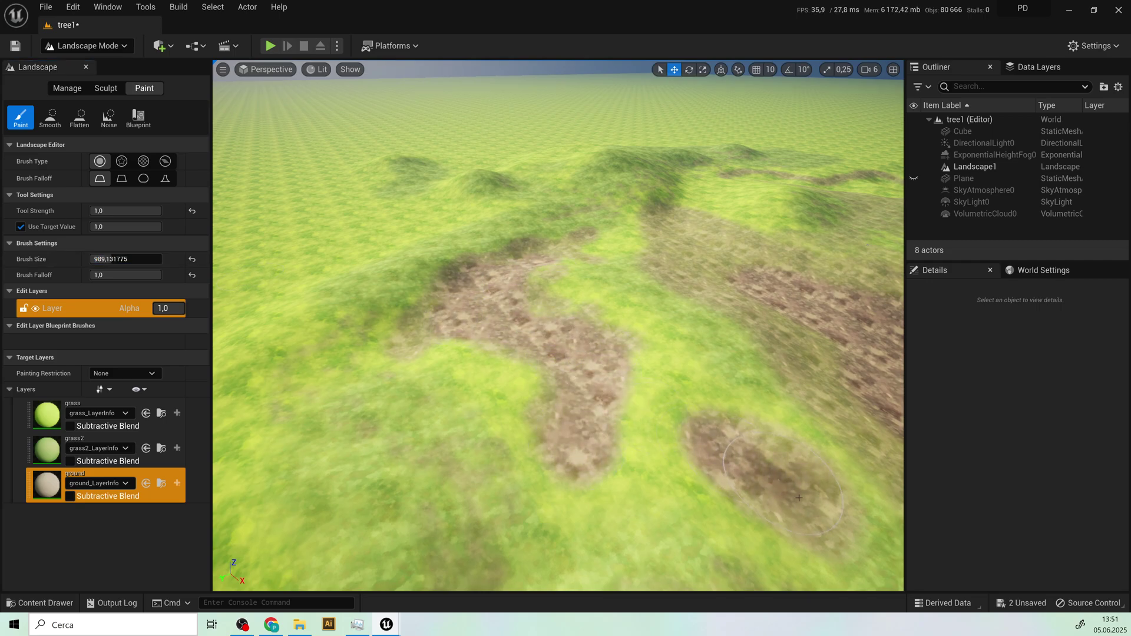
middle_drag(670, 289, 719, 281)
right_drag(719, 281, 586, 182)
mouse_move(584, 222)
mouse_down()
mouse_move(589, 253)
mouse_move(677, 330)
mouse_move(766, 377)
mouse_move(572, 428)
mouse_move(707, 471)
mouse_up()
- Fill the remaining stretches of the lake bed with the ground layer and return to Selection Mode
mouse_move(706, 471)
right_down()
mouse_move(766, 447)
mouse_move(578, 373)
right_up()
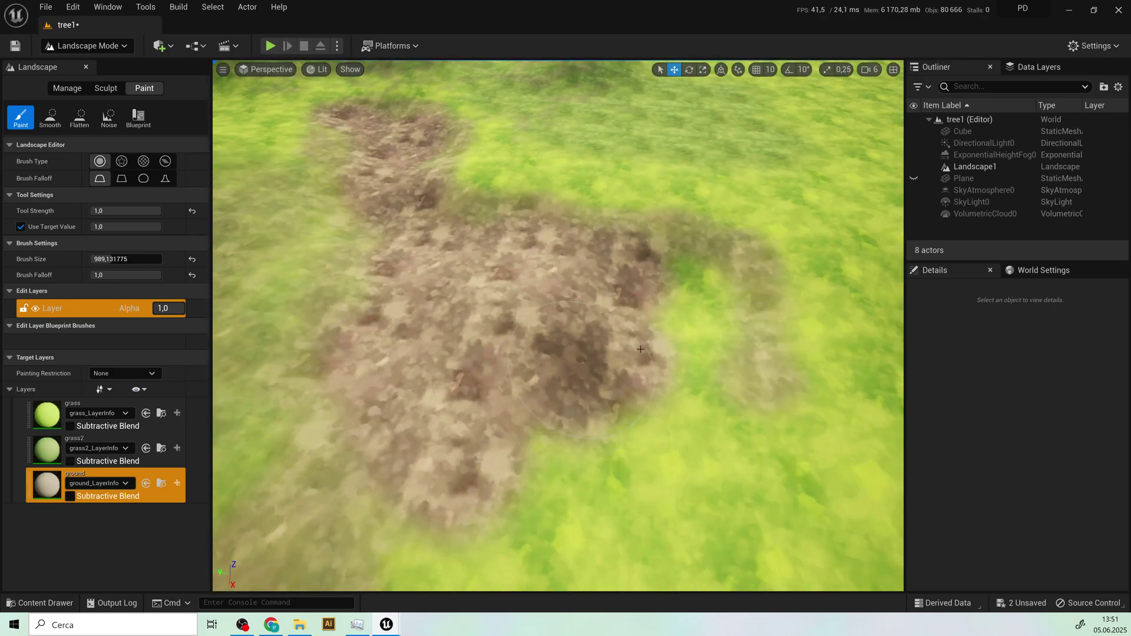
drag(578, 373, 476, 387)
right_drag(476, 387, 625, 533)
mouse_move(625, 532)
mouse_down()
mouse_move(448, 330)
mouse_move(259, 303)
mouse_up()
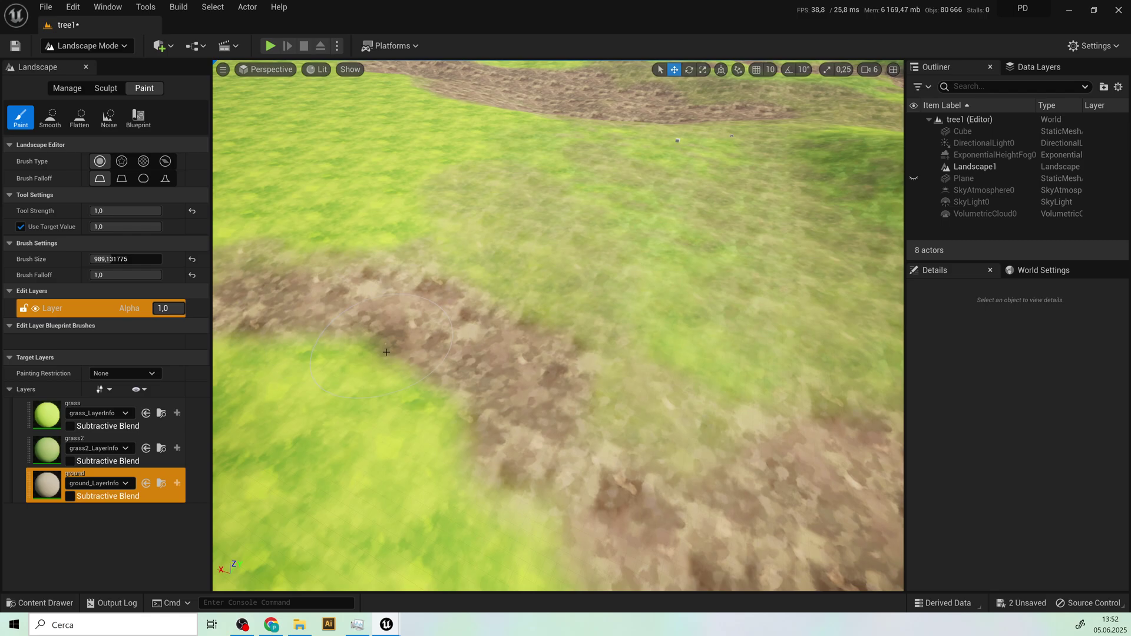
right_drag(259, 303, 118, 303)
mouse_move(736, 366)
mouse_down()
mouse_move(718, 459)
mouse_move(628, 483)
mouse_up()
right_drag(627, 483, 654, 477)
right_drag(577, 483, 566, 342)
click(87, 45)
click(88, 73)
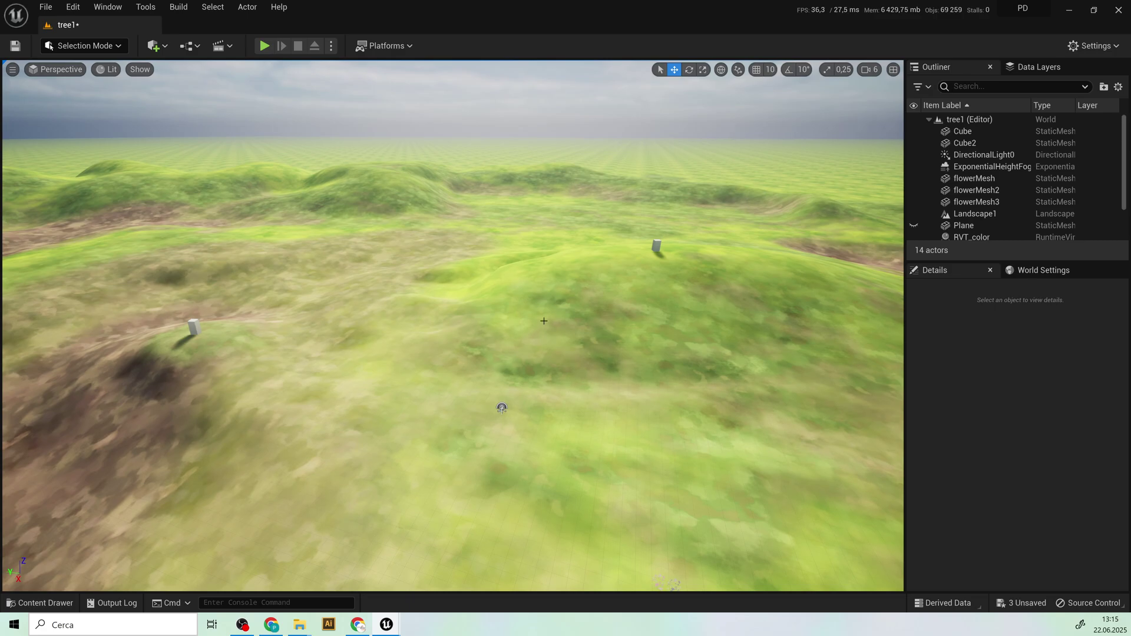
- Undo the deletion of the flower foliage and the hiding of the water Plane
right_drag(501, 407, 513, 260)
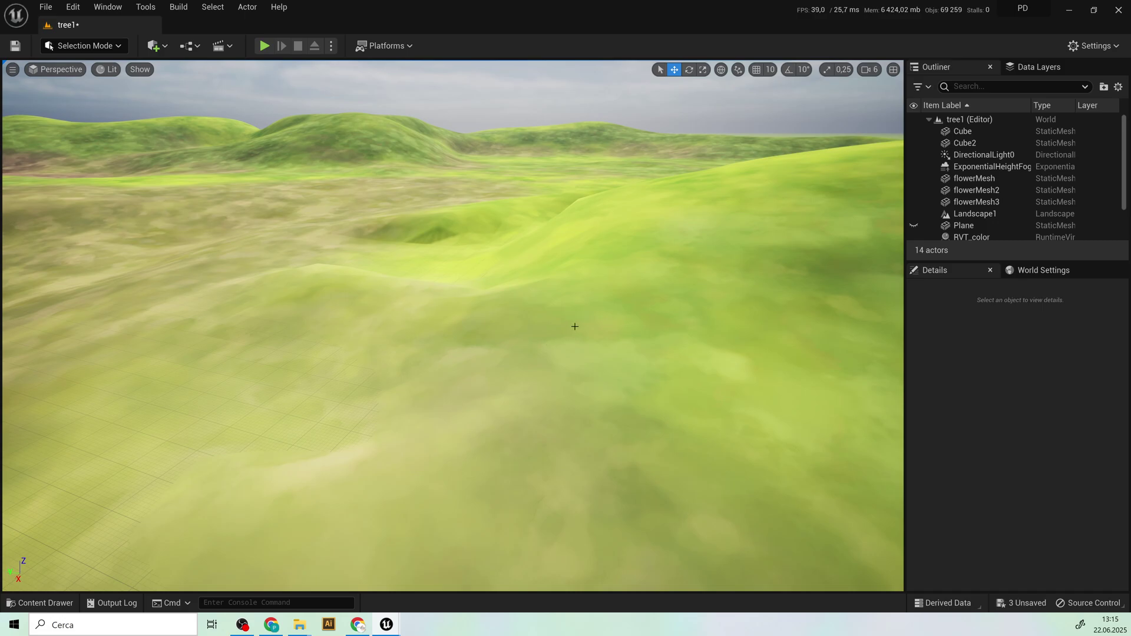
key(ctrl+z)
key(ctrl+z)
key(ctrl+z)
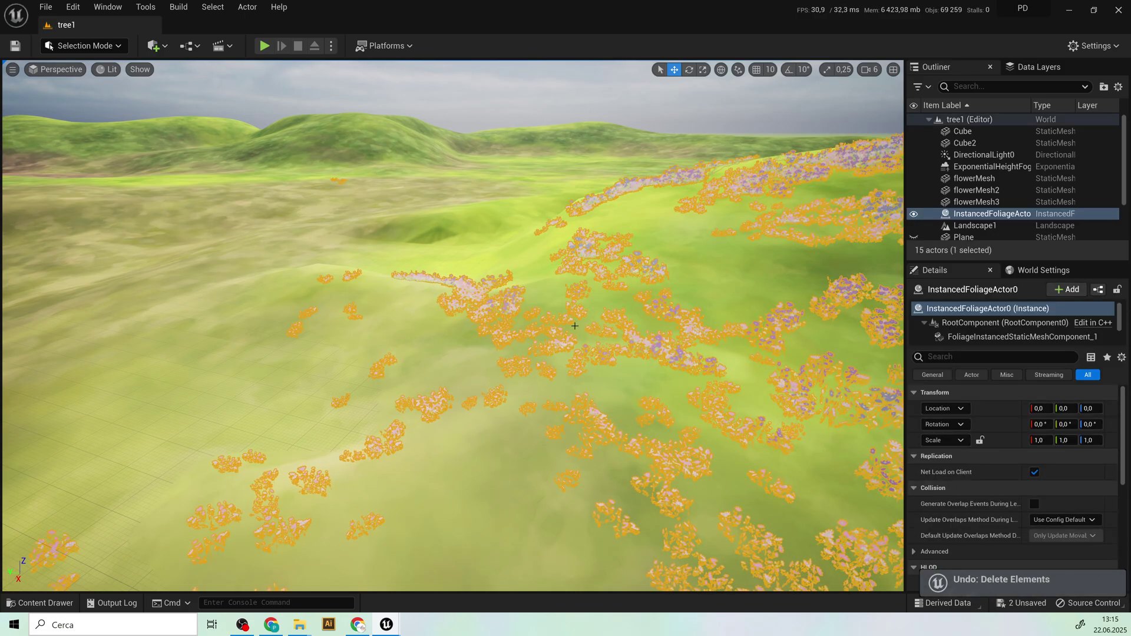
key(ctrl+z)
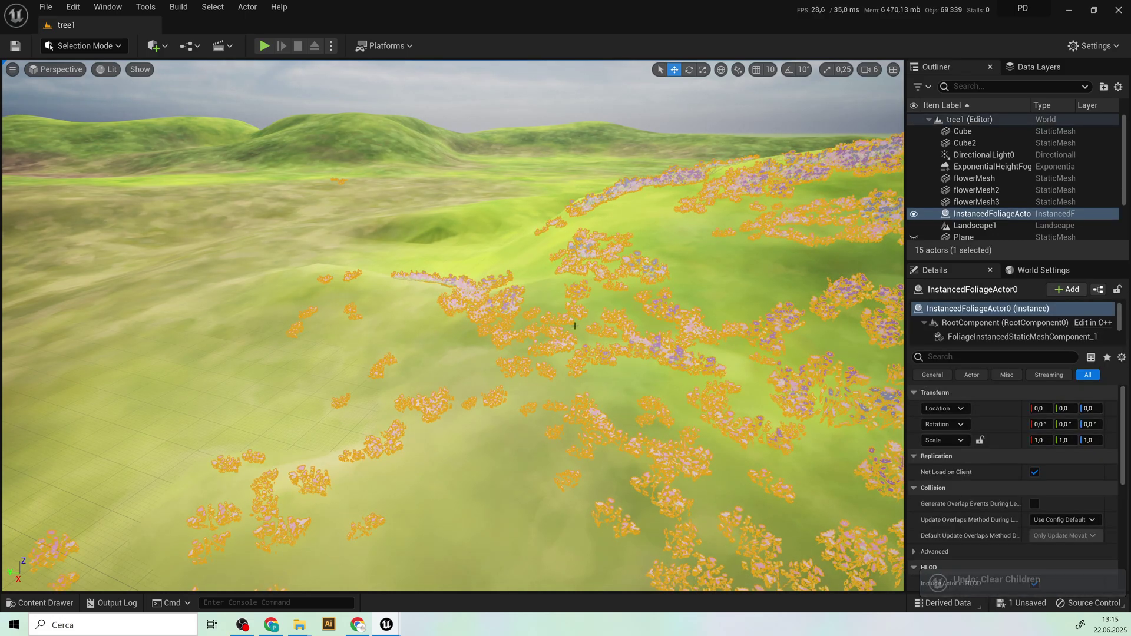
click(574, 326)
key(ctrl+z)
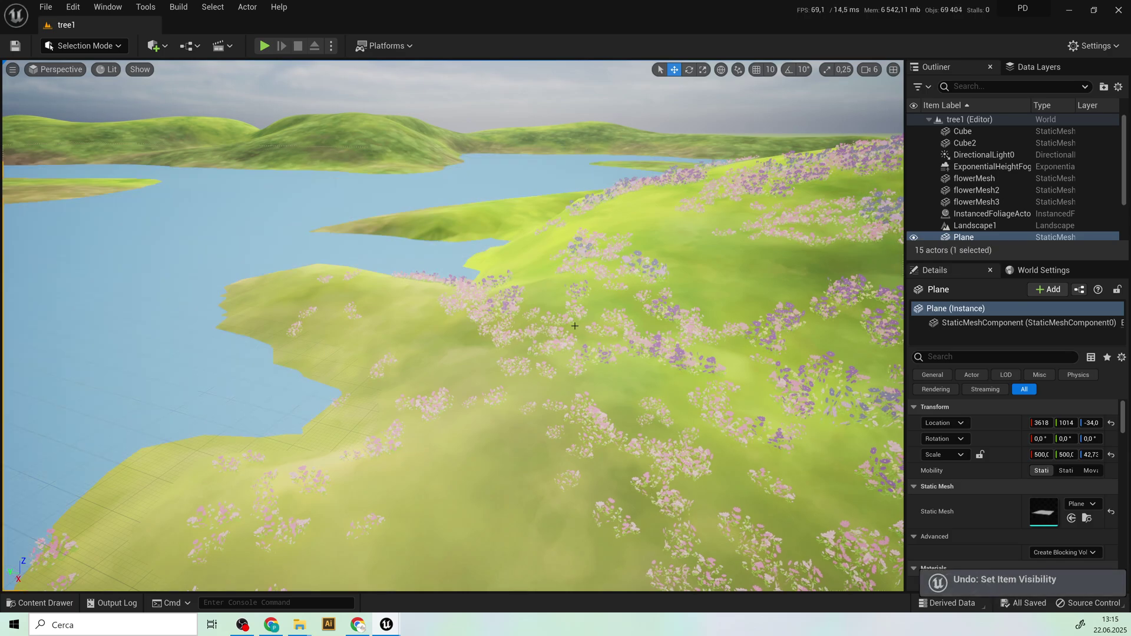